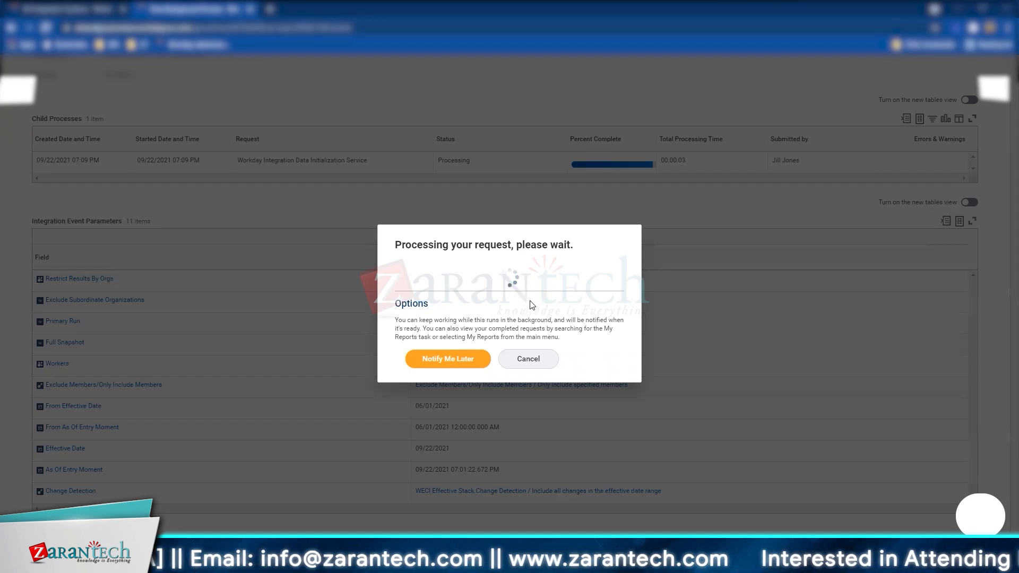
Cancel the wait on the processing request and start launching the Worker Effective Change Interface integration
{"action": "left_click", "coordinate": [532, 364]}
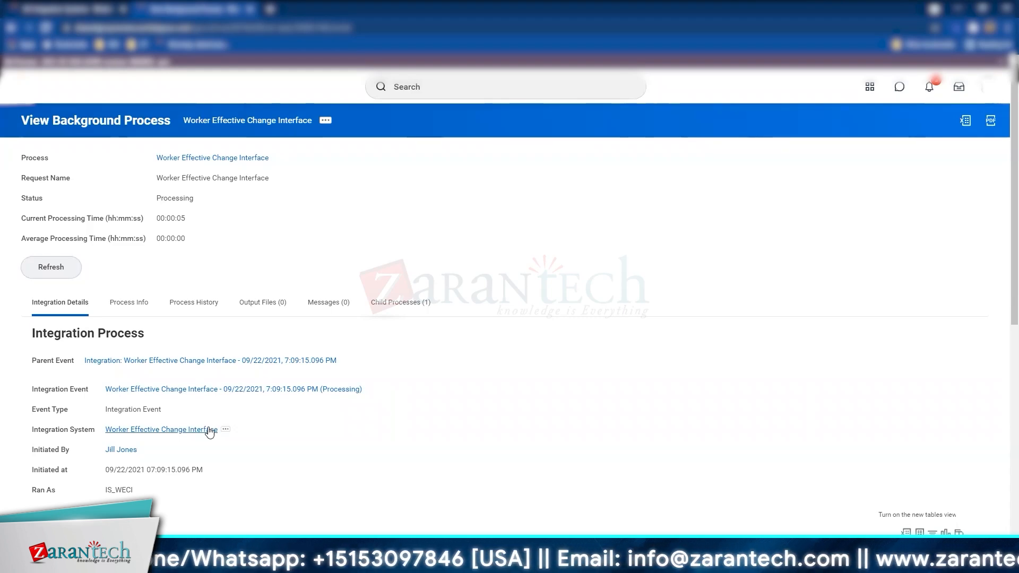
{"action": "left_click", "coordinate": [210, 431]}
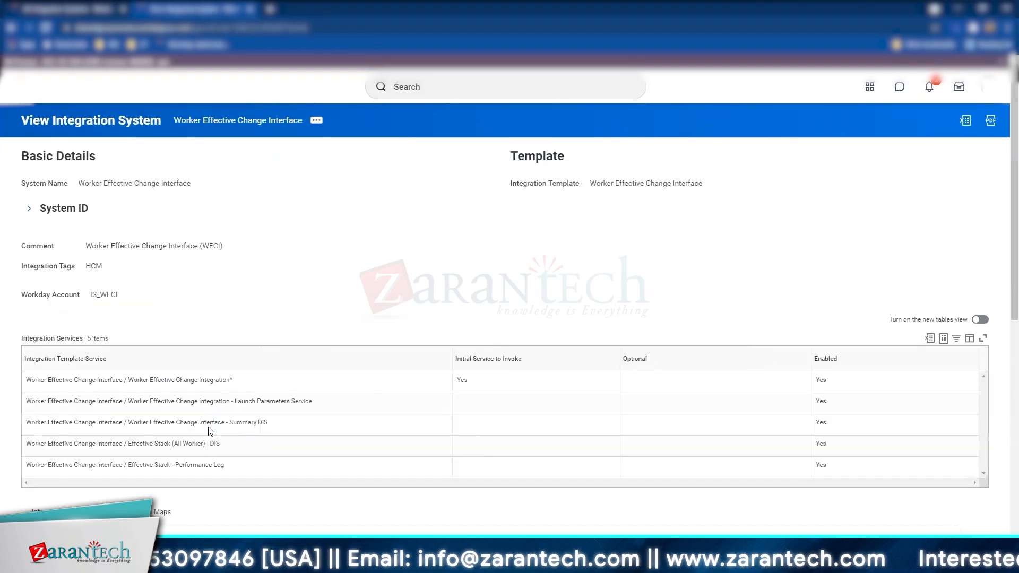
{"action": "left_click", "coordinate": [317, 121]}
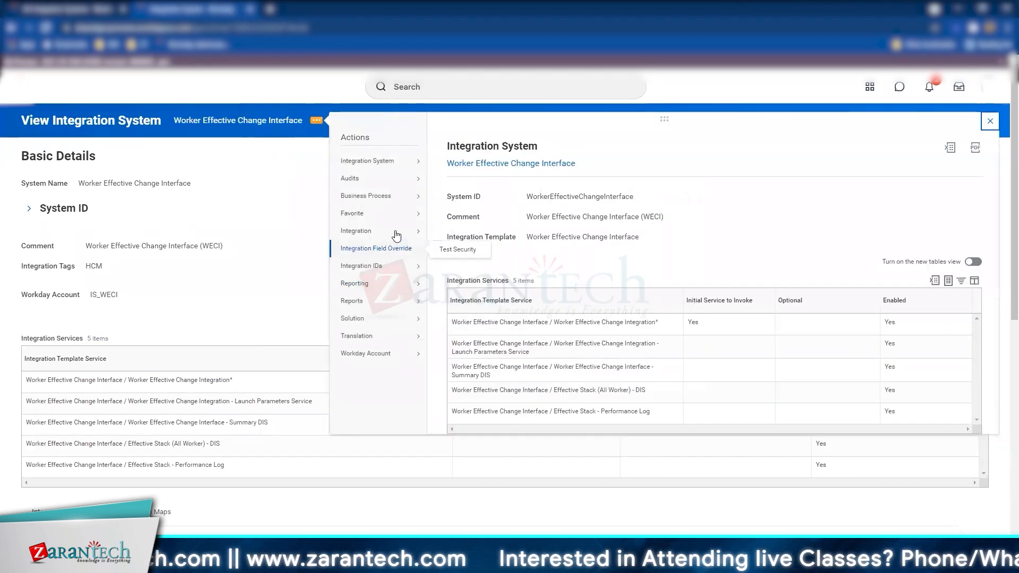
{"action": "mouse_move", "coordinate": [395, 231]}
{"action": "left_click", "coordinate": [464, 232]}
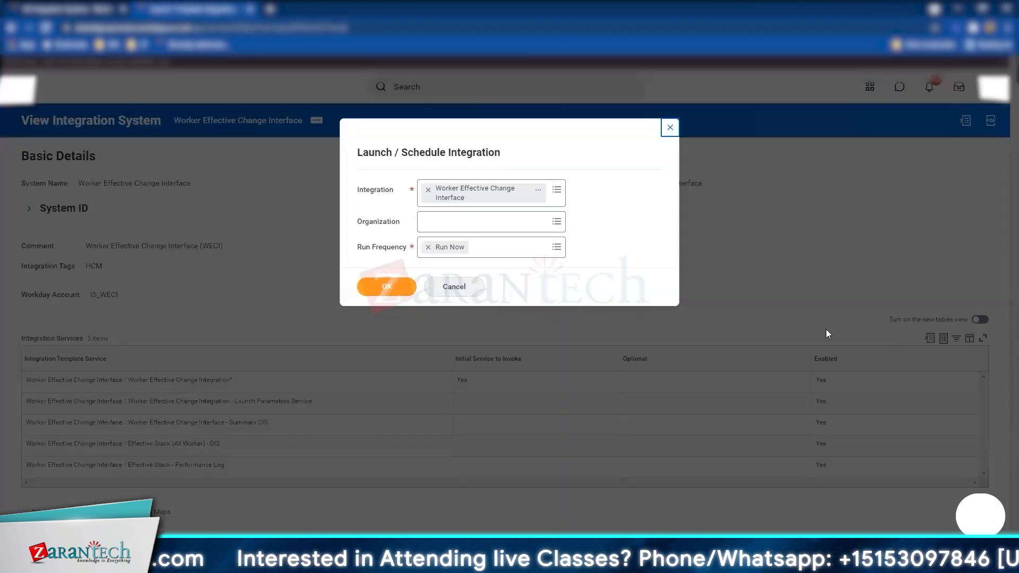
Review the run frequency and organization type options, and confirm the launch with Run Now and no organization
{"action": "left_click", "coordinate": [562, 247]}
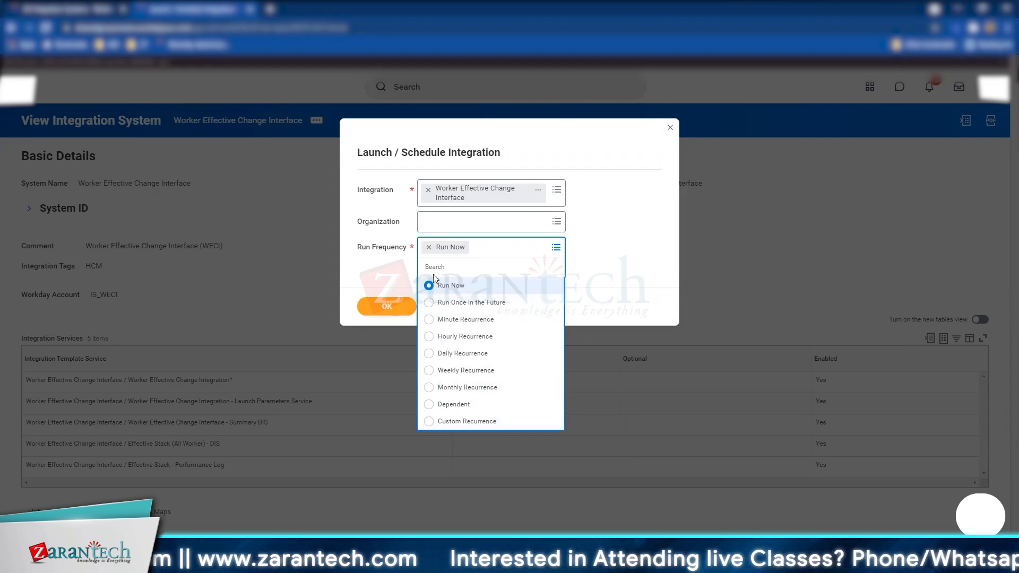
{"action": "left_click", "coordinate": [400, 270]}
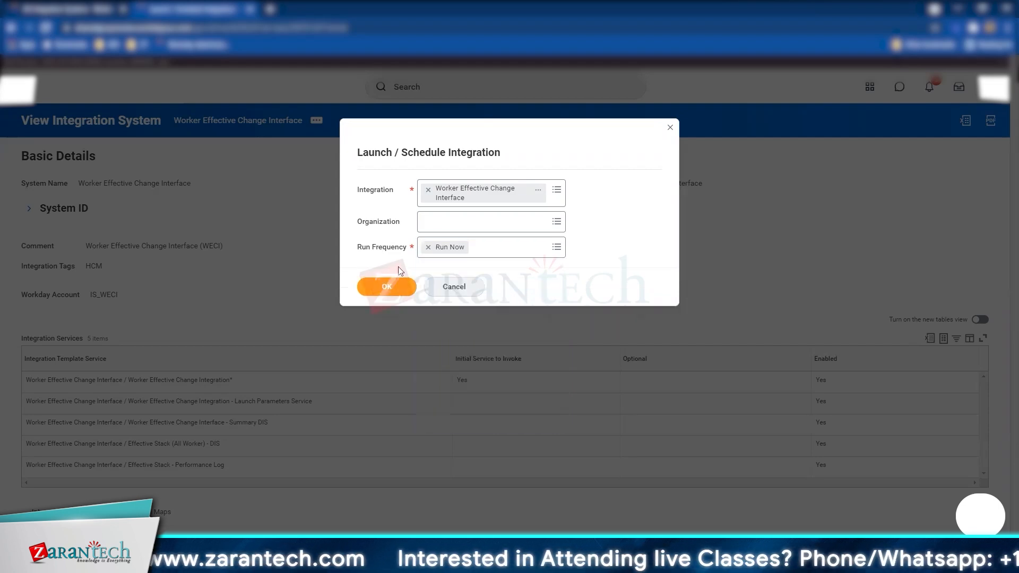
{"action": "left_click", "coordinate": [556, 221]}
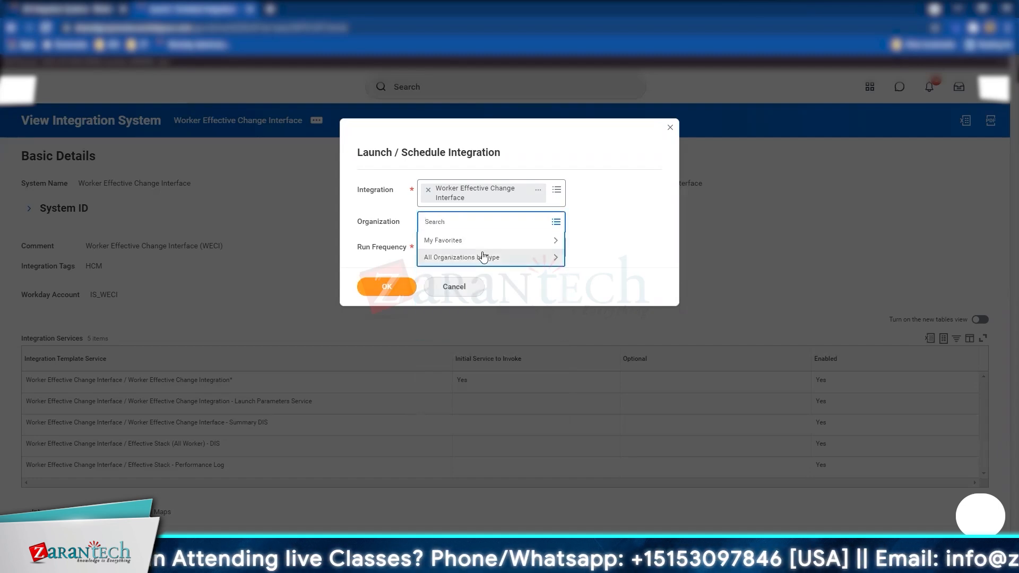
{"action": "left_click", "coordinate": [483, 258]}
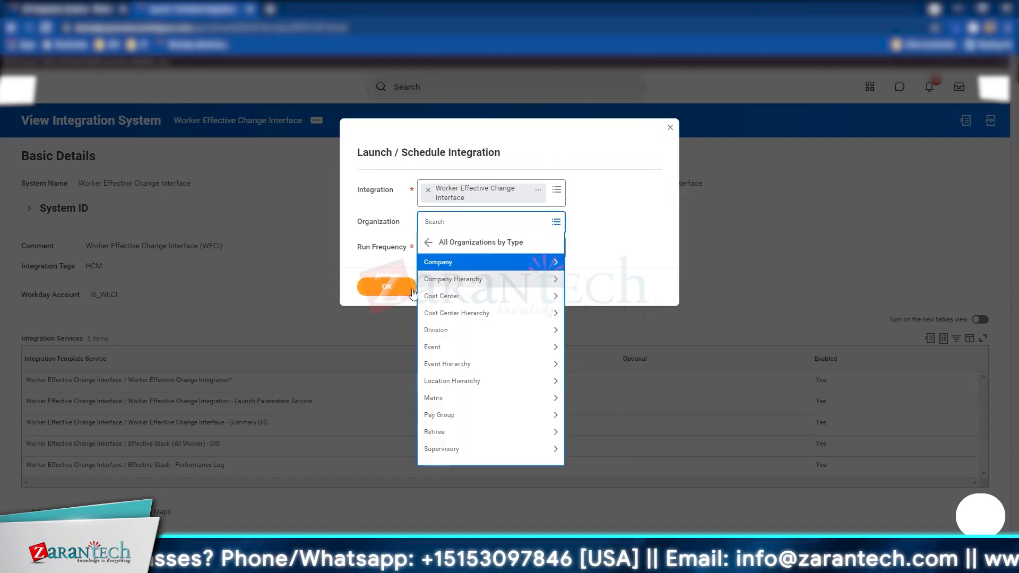
{"action": "left_click", "coordinate": [388, 289]}
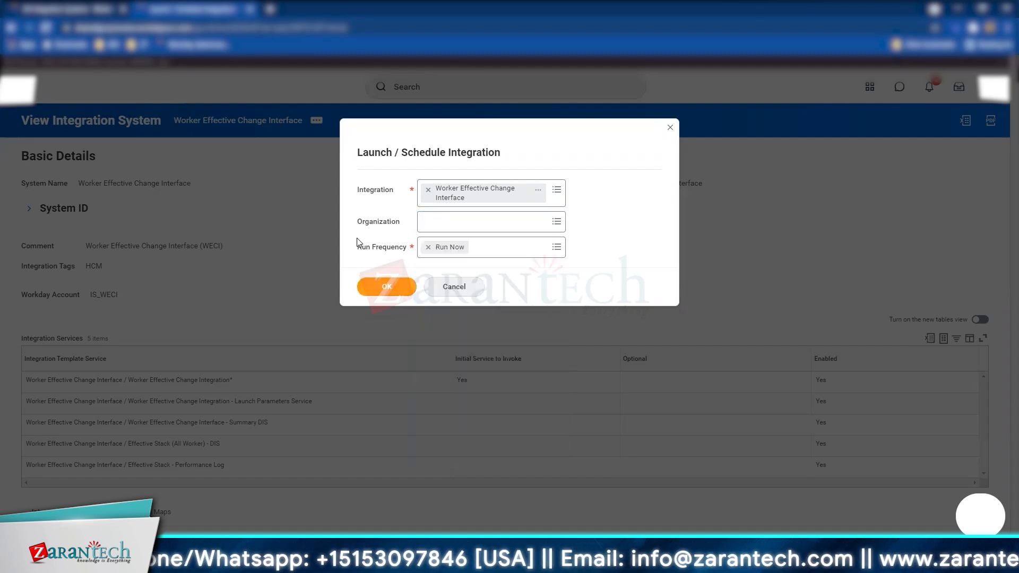
{"action": "left_click", "coordinate": [382, 286]}
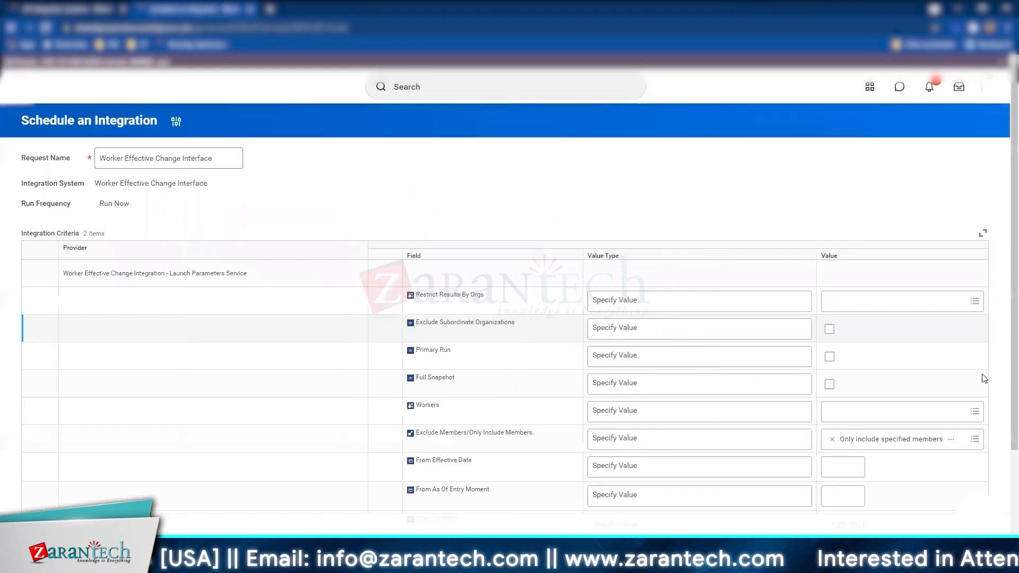
Set both the From Effective Date and the From As Of Entry Moment date to 09/01/2021 in the integration criteria
{"action": "scroll", "coordinate": [882, 387], "scroll_direction": "down", "scroll_amount": 2}
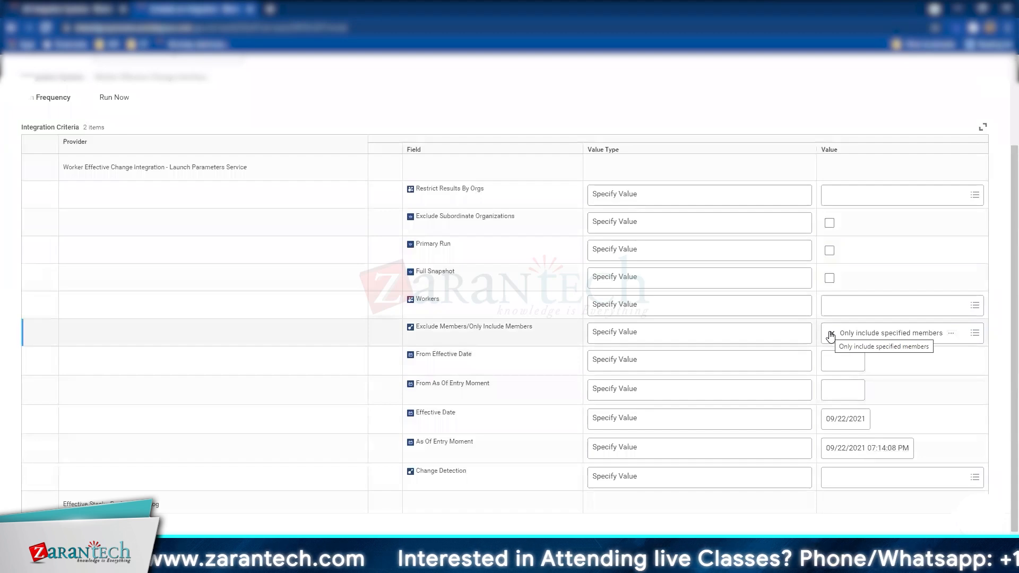
{"action": "left_click", "coordinate": [835, 369]}
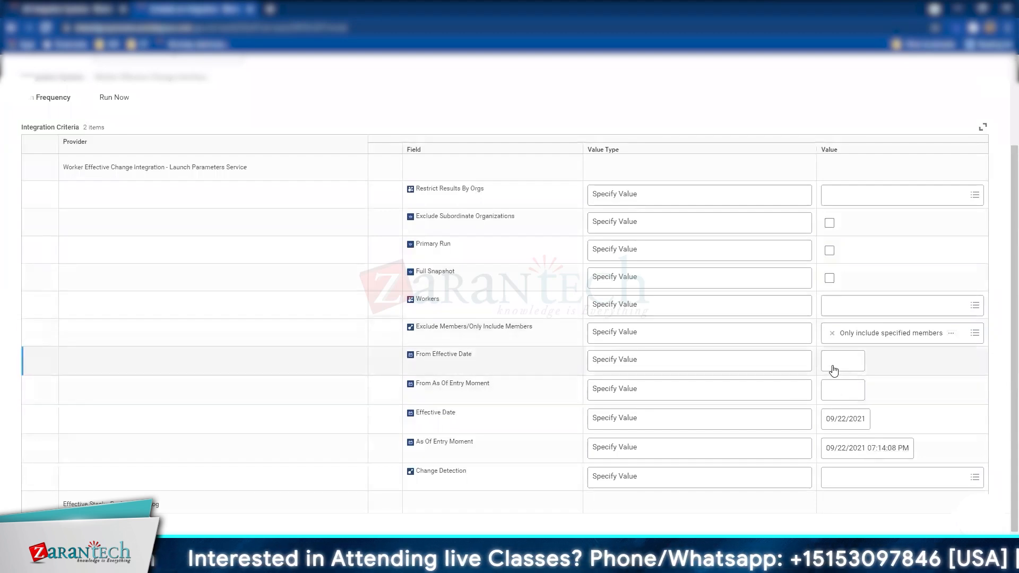
{"action": "type", "text": "09/01/"}
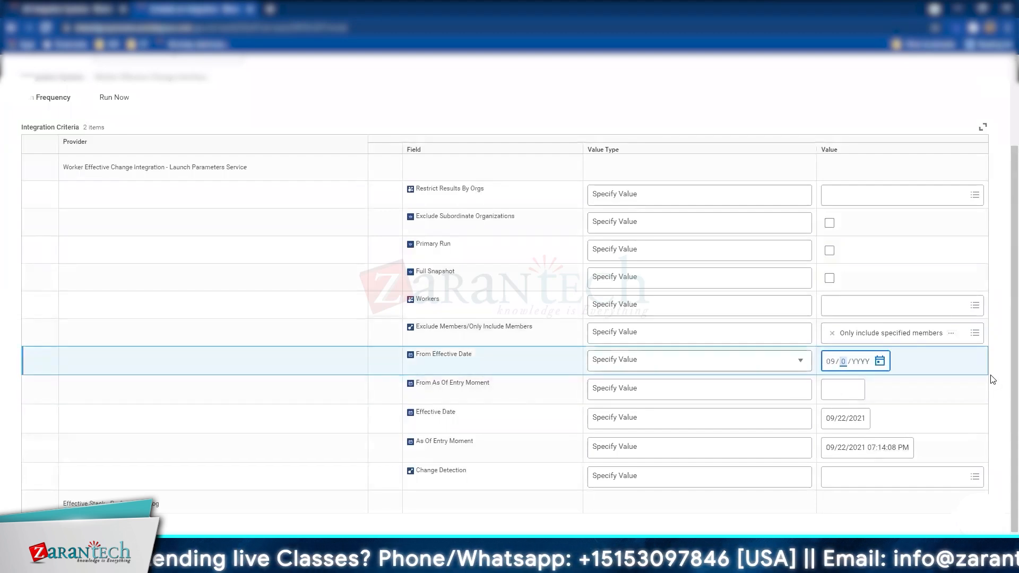
{"action": "type", "text": "2021"}
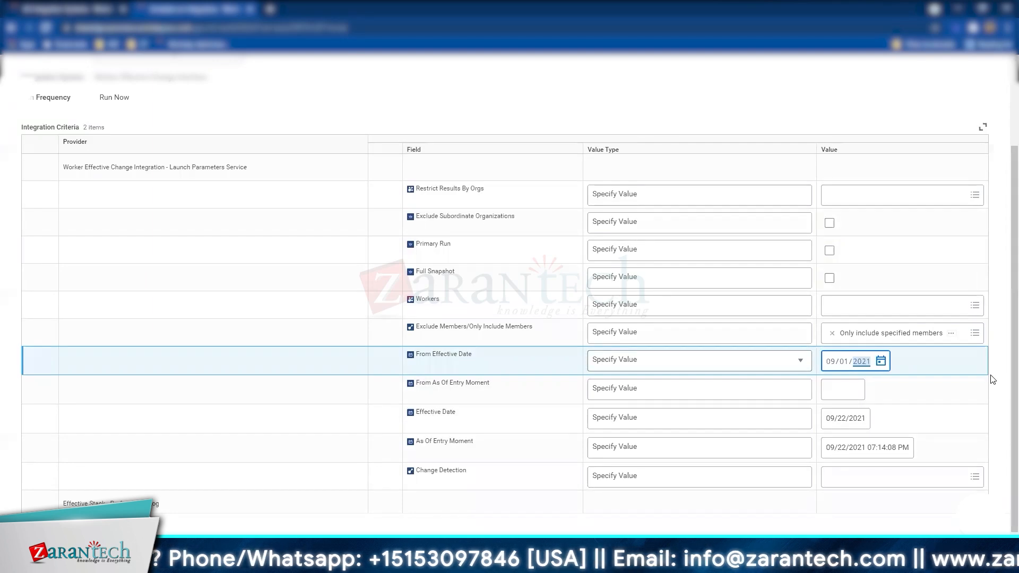
{"action": "left_click", "coordinate": [832, 391]}
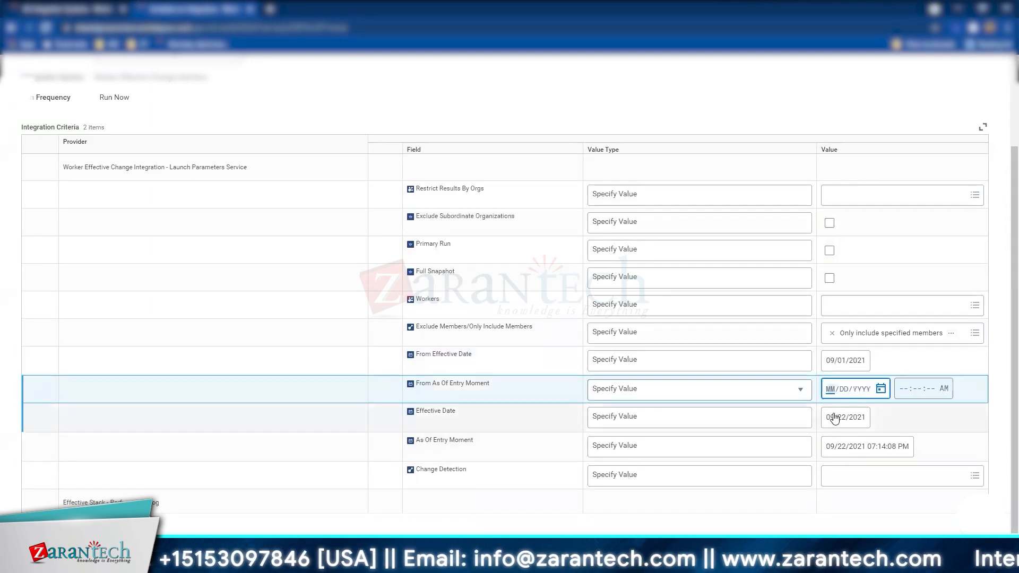
{"action": "type", "text": "09012021"}
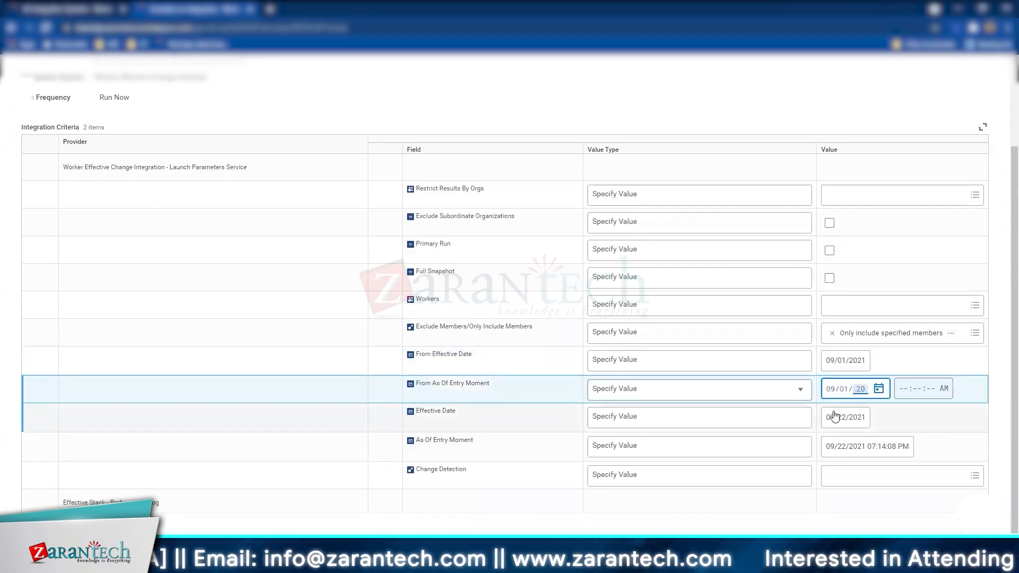
{"action": "left_click", "coordinate": [921, 419]}
{"action": "scroll", "coordinate": [924, 409], "scroll_direction": "down", "scroll_amount": 1}
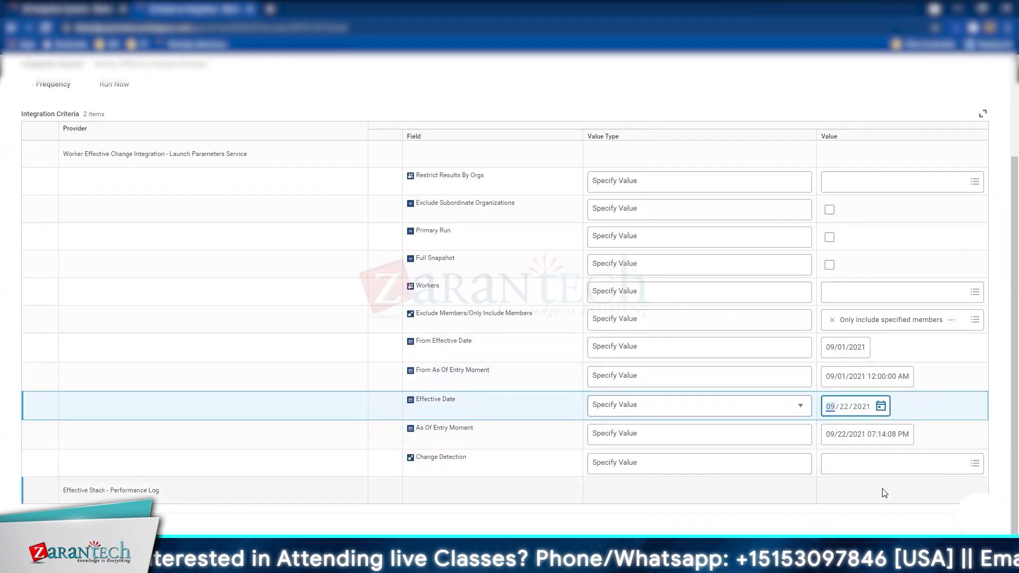
Set Change Detection to "Include all changes in the effective date range" and submit the integration run
{"action": "left_click", "coordinate": [884, 471]}
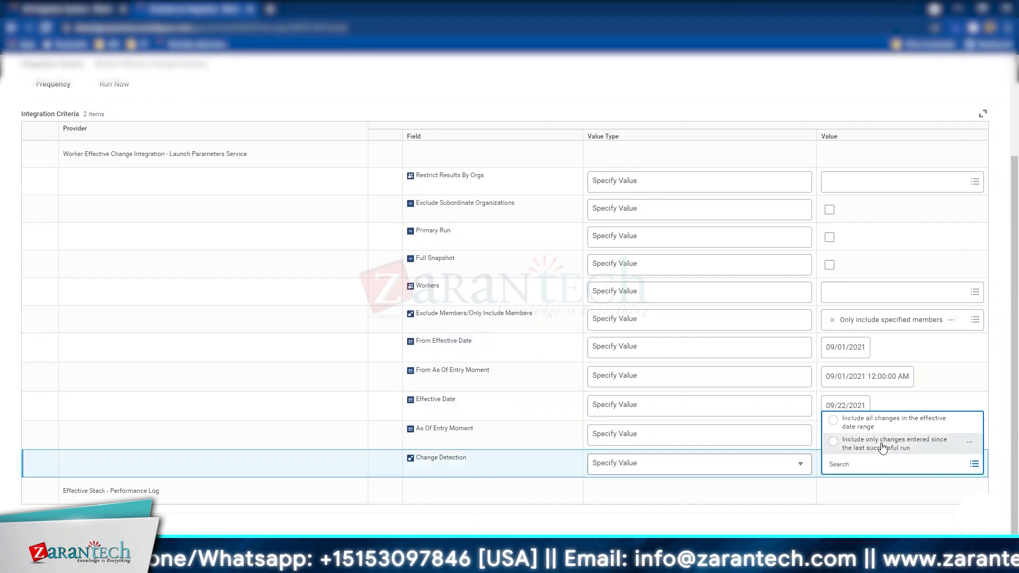
{"action": "left_click", "coordinate": [894, 422]}
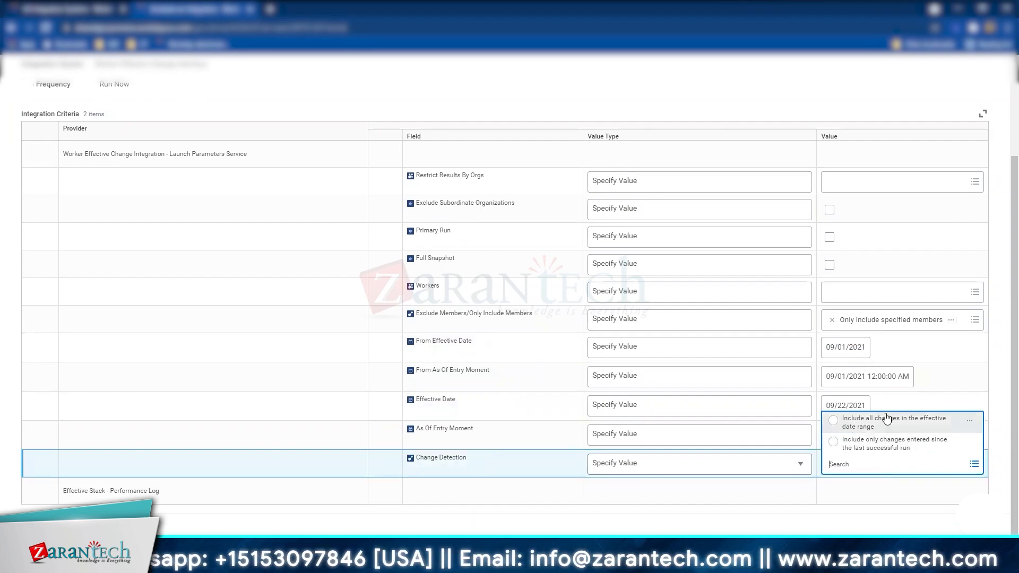
{"action": "left_click", "coordinate": [281, 340]}
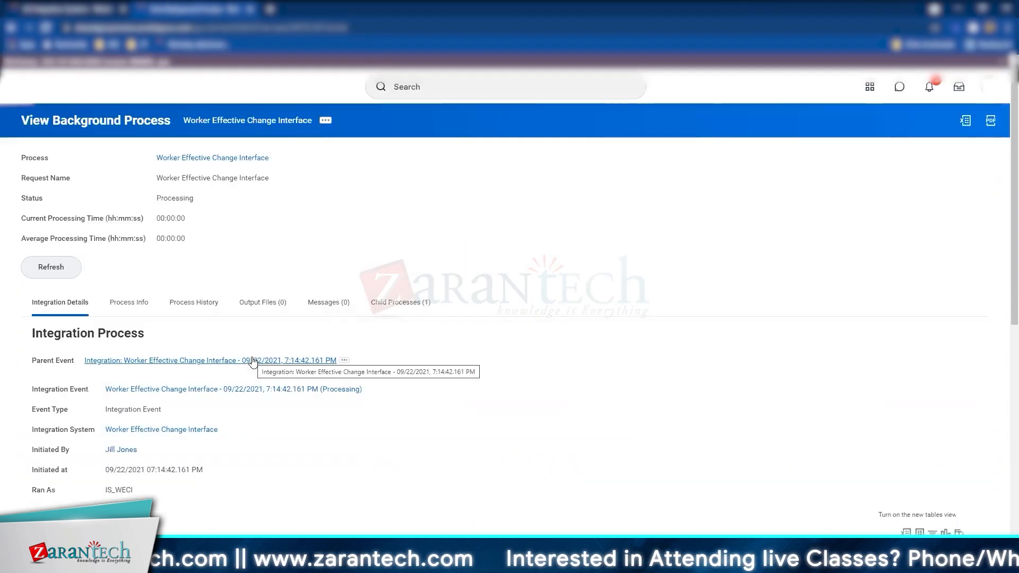
Refresh the background process and review its child processes and integration event parameters
{"action": "left_click", "coordinate": [68, 281]}
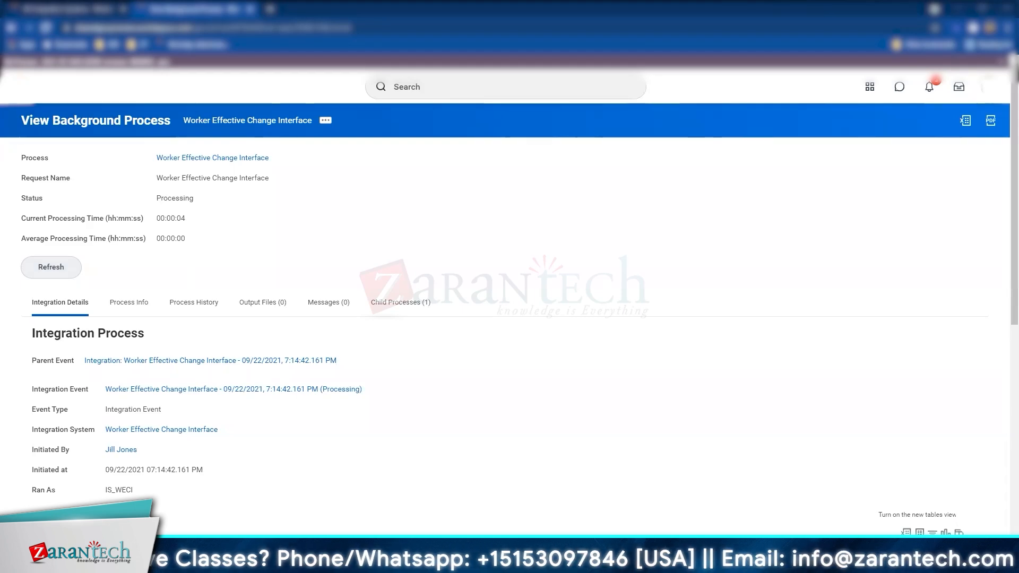
{"action": "left_click", "coordinate": [51, 267]}
{"action": "scroll", "coordinate": [298, 286], "scroll_direction": "down", "scroll_amount": 8}
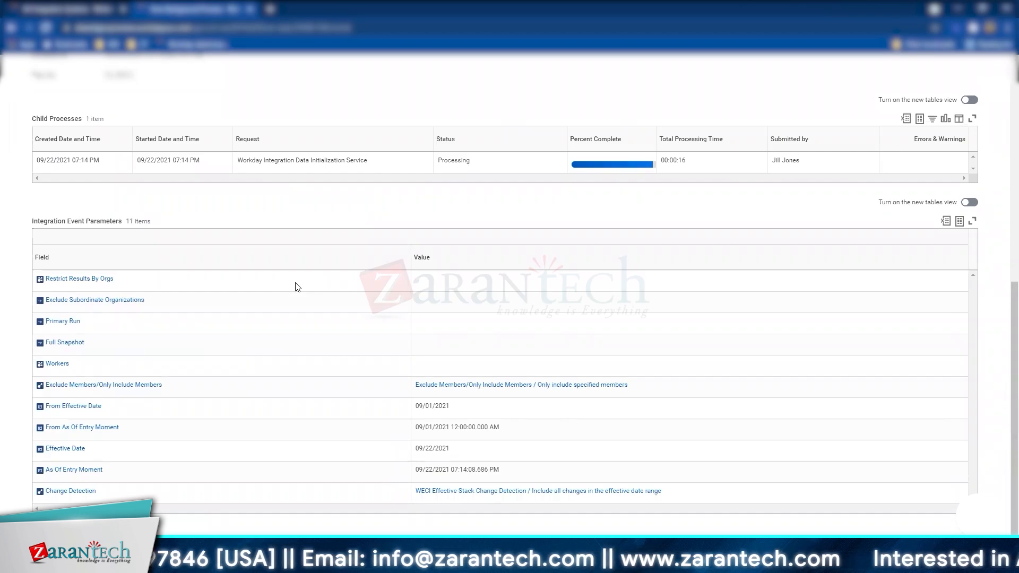
{"action": "scroll", "coordinate": [298, 287], "scroll_direction": "up", "scroll_amount": 8}
{"action": "left_click", "coordinate": [396, 262]}
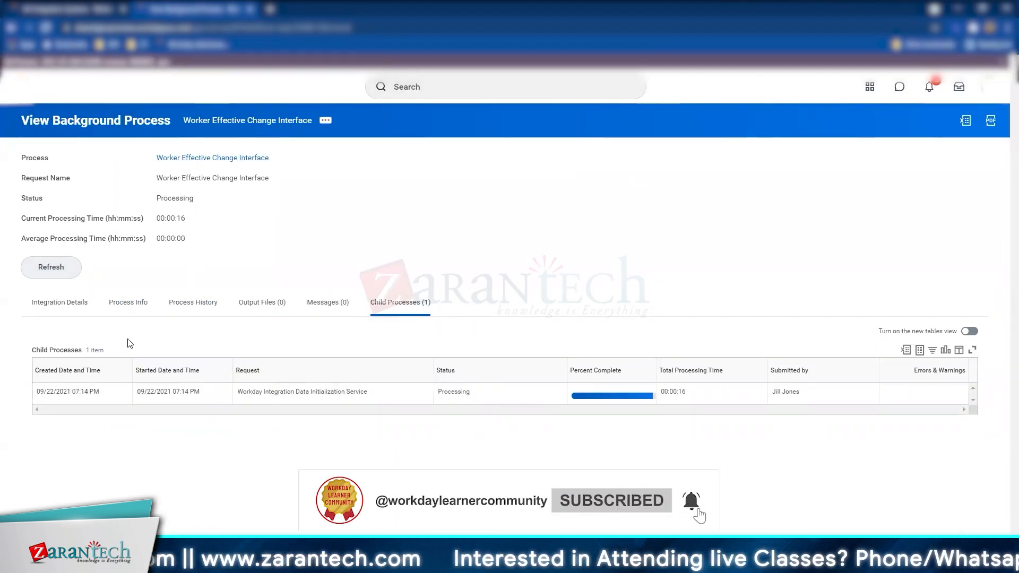
{"action": "left_click", "coordinate": [85, 307]}
{"action": "scroll", "coordinate": [330, 358], "scroll_direction": "down", "scroll_amount": 4}
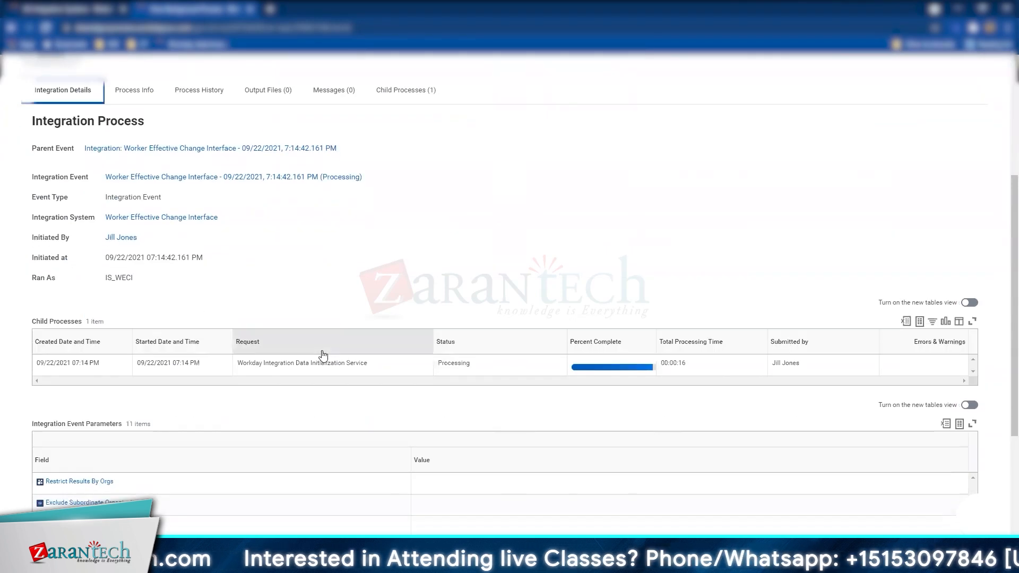
{"action": "scroll", "coordinate": [126, 223], "scroll_direction": "up", "scroll_amount": 2}
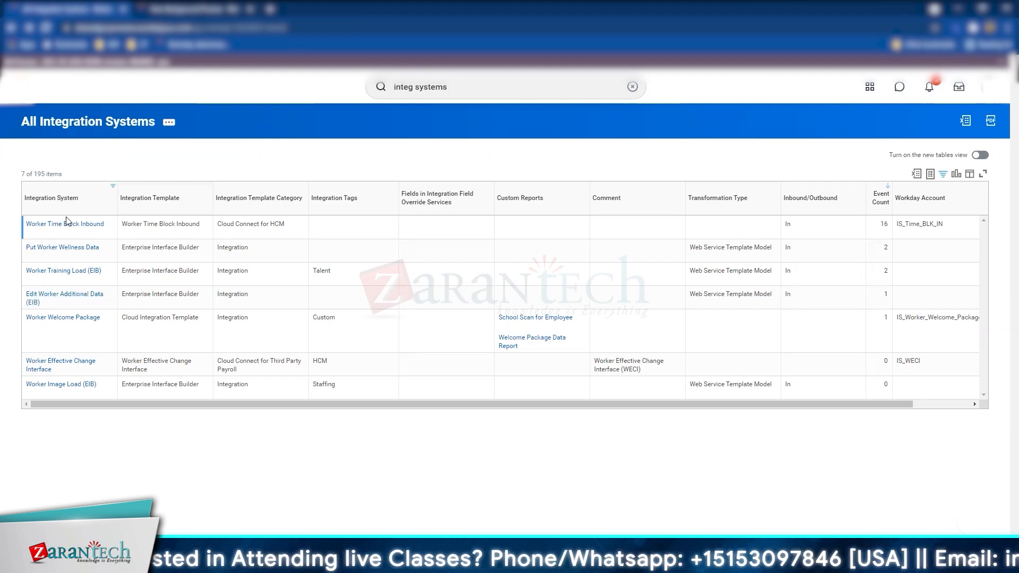
{"action": "mouse_move", "coordinate": [33, 235]}
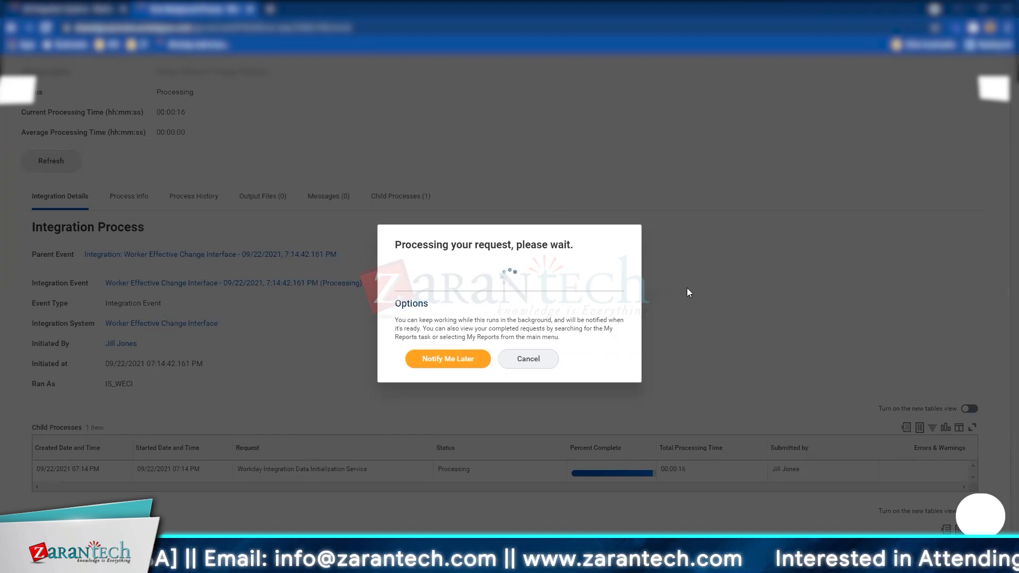
Cancel the wait on the processing request and launch the Worker Effective Change Interface integration again with Run Now
{"action": "left_click", "coordinate": [528, 359]}
{"action": "scroll", "coordinate": [171, 495], "scroll_direction": "up", "scroll_amount": 3}
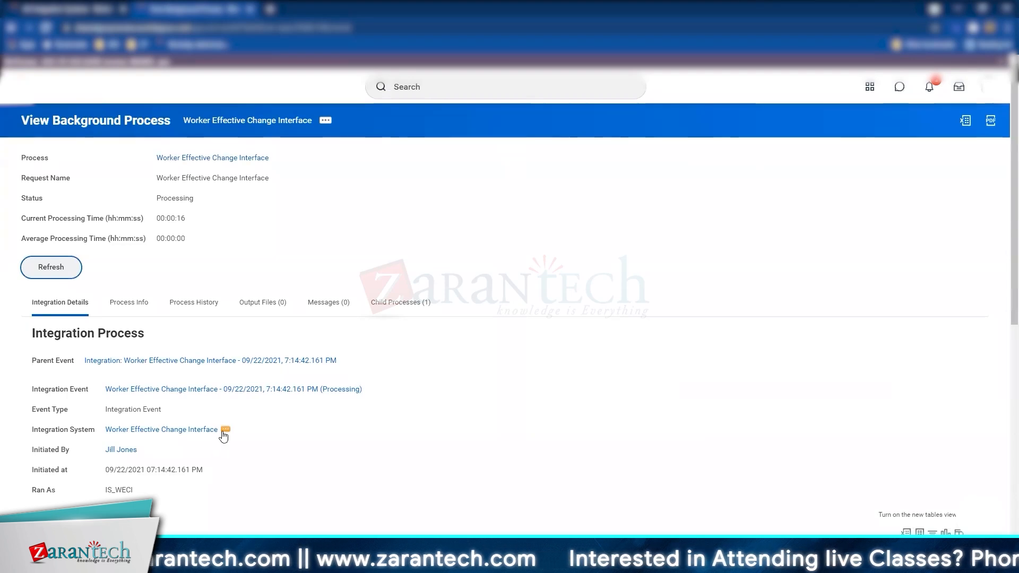
{"action": "left_click", "coordinate": [226, 430]}
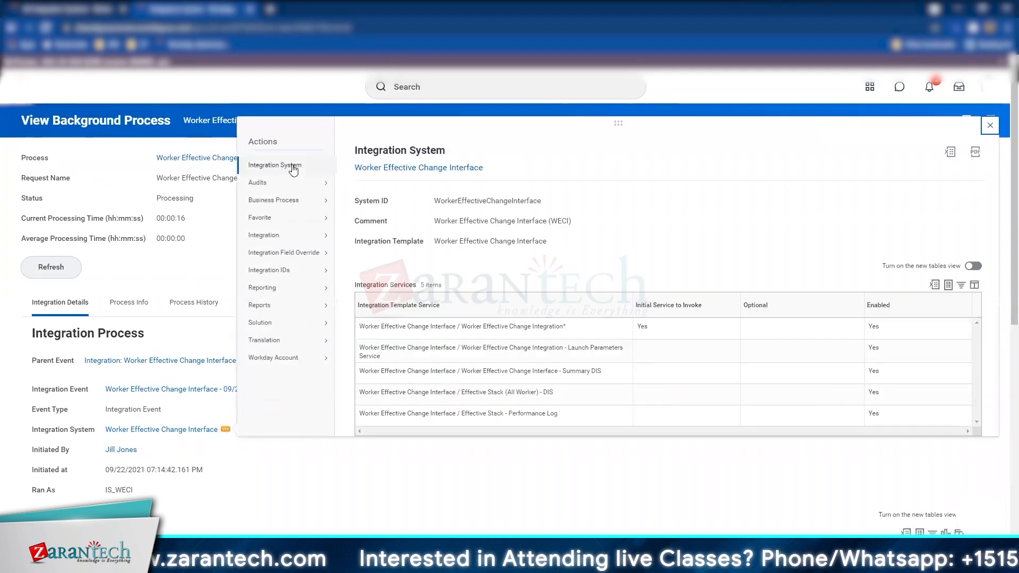
{"action": "mouse_move", "coordinate": [313, 236]}
{"action": "left_click", "coordinate": [373, 235]}
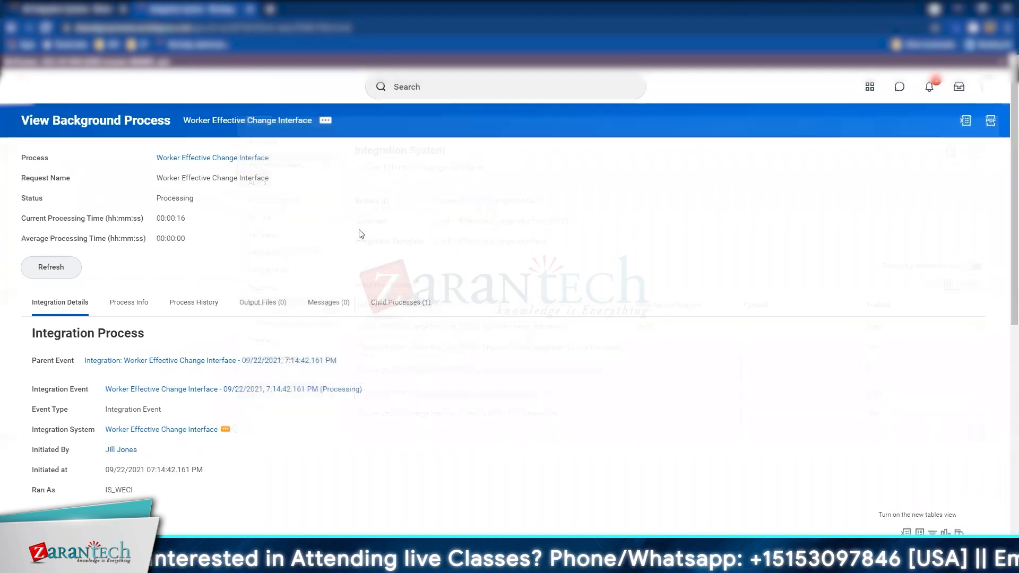
{"action": "left_click", "coordinate": [372, 286]}
Set both the From As Of Entry Moment date and the Effective Date to 09/13/2021 in the integration criteria
{"action": "scroll", "coordinate": [914, 480], "scroll_direction": "down", "scroll_amount": 2}
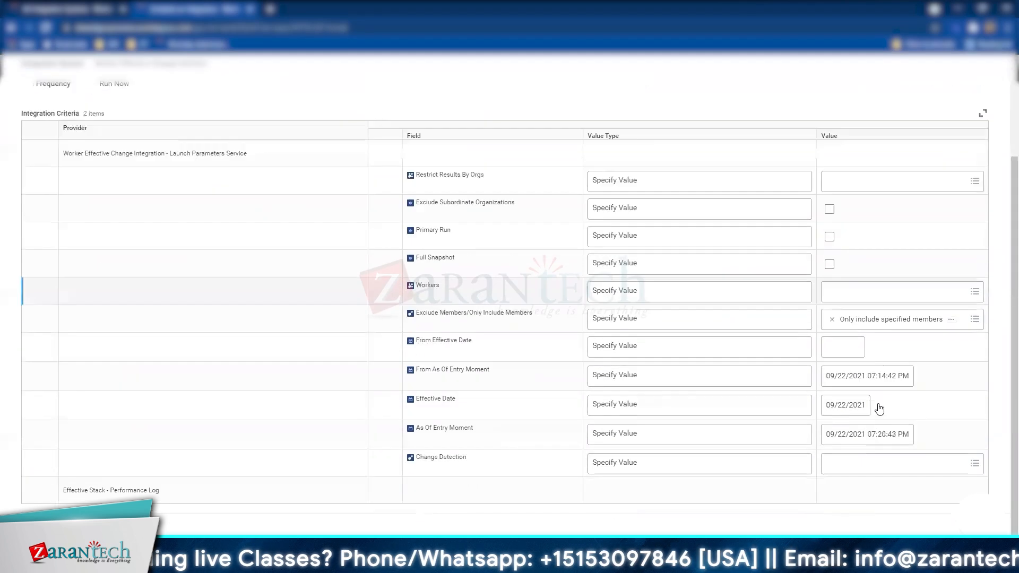
{"action": "left_click", "coordinate": [834, 380]}
{"action": "left_click", "coordinate": [880, 375]}
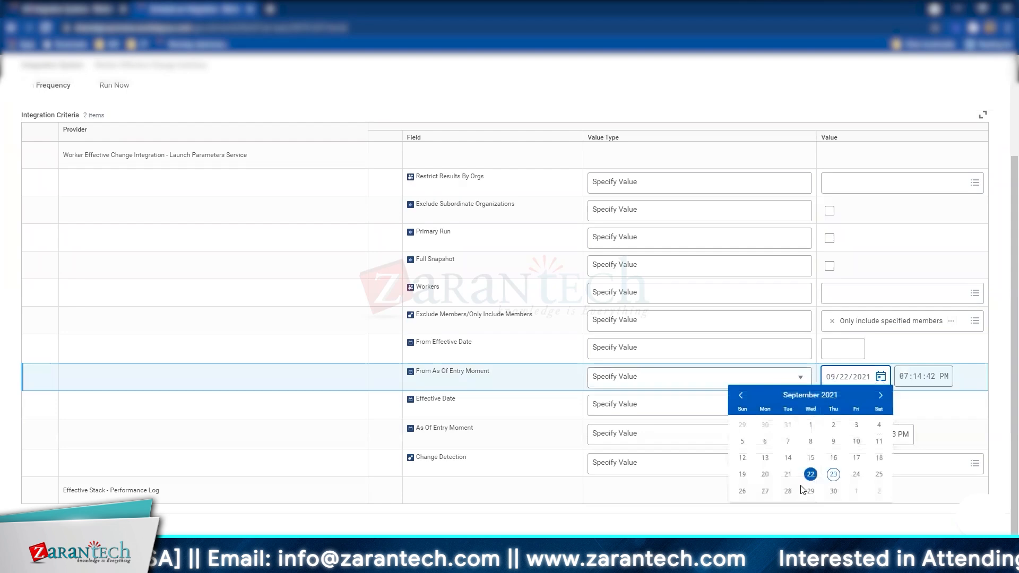
{"action": "left_click", "coordinate": [763, 459]}
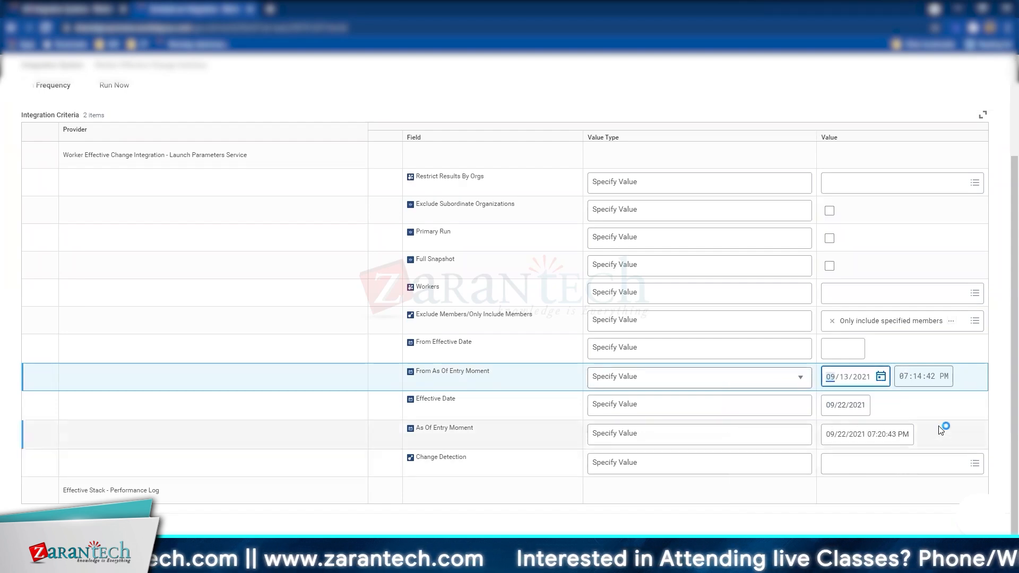
{"action": "left_click", "coordinate": [849, 406]}
{"action": "left_click", "coordinate": [881, 407]}
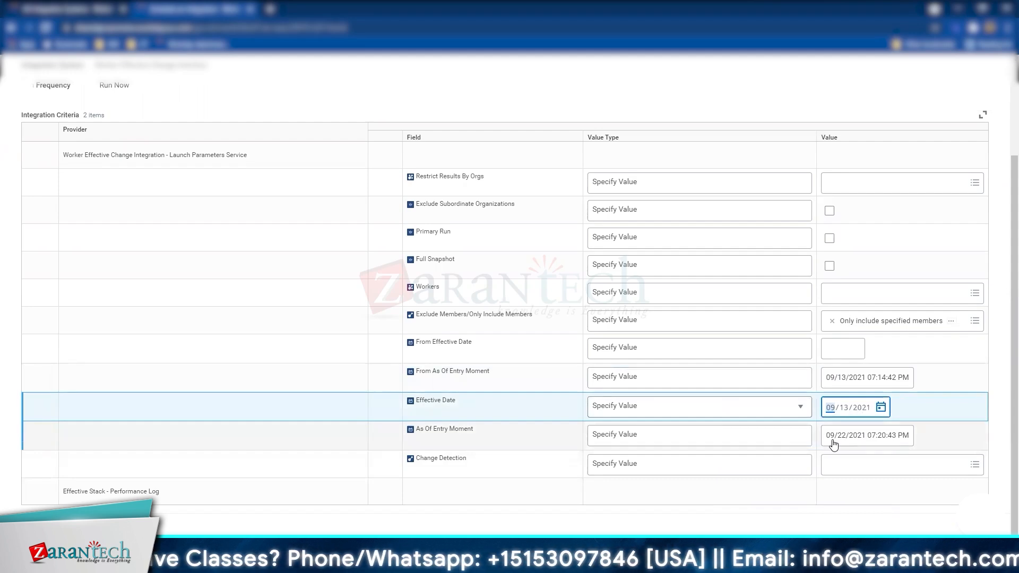
Set the From Effective Date to 09/13/2021 in the integration criteria
{"action": "left_click", "coordinate": [844, 443]}
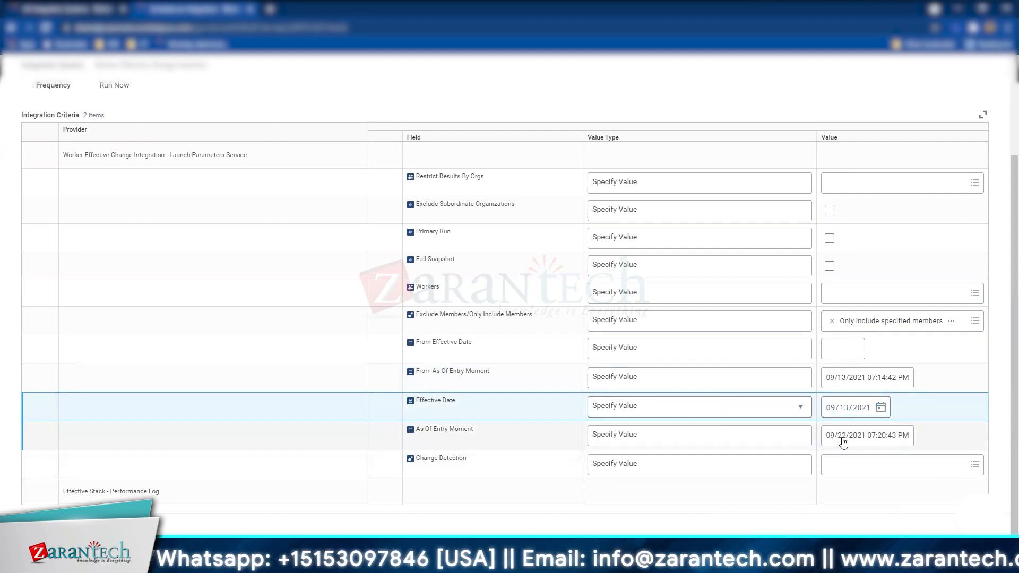
{"action": "left_click", "coordinate": [844, 443]}
{"action": "left_click", "coordinate": [836, 349]}
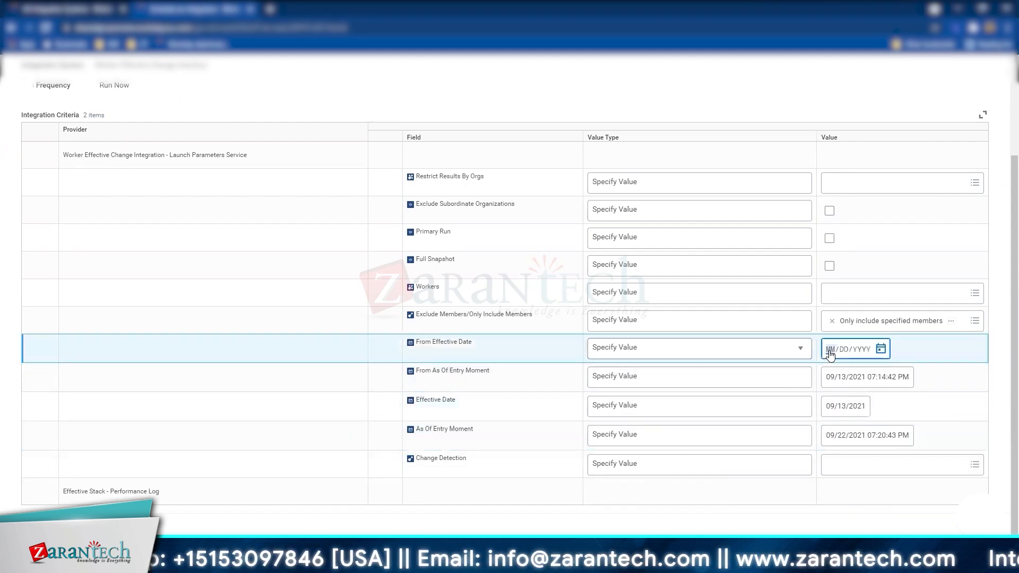
{"action": "left_click", "coordinate": [881, 349]}
{"action": "left_click", "coordinate": [763, 428]}
Set the Effective Date to 09/22/2021 in the integration criteria
{"action": "left_click", "coordinate": [844, 414]}
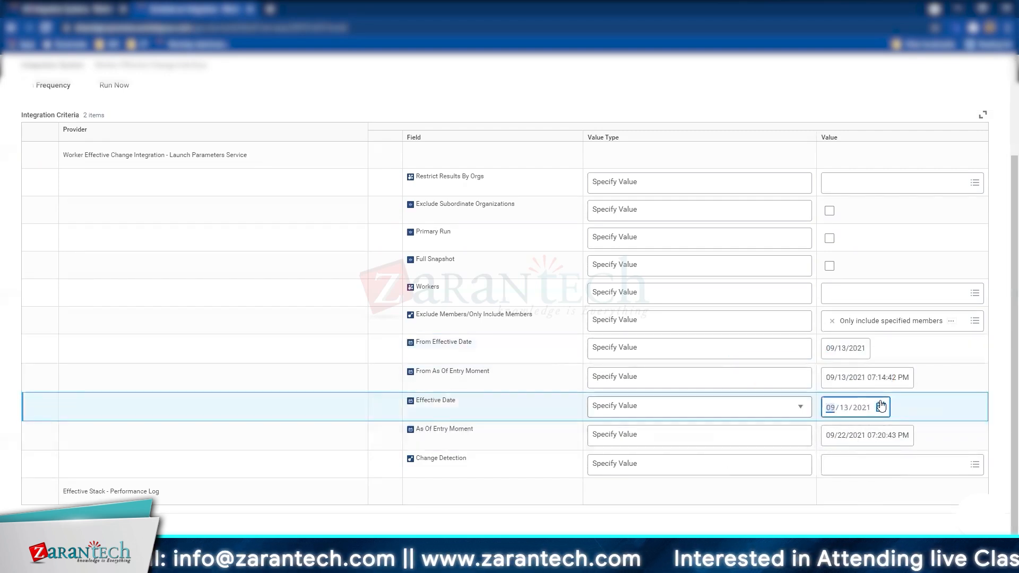
{"action": "left_click", "coordinate": [881, 407]}
{"action": "left_click", "coordinate": [824, 505]}
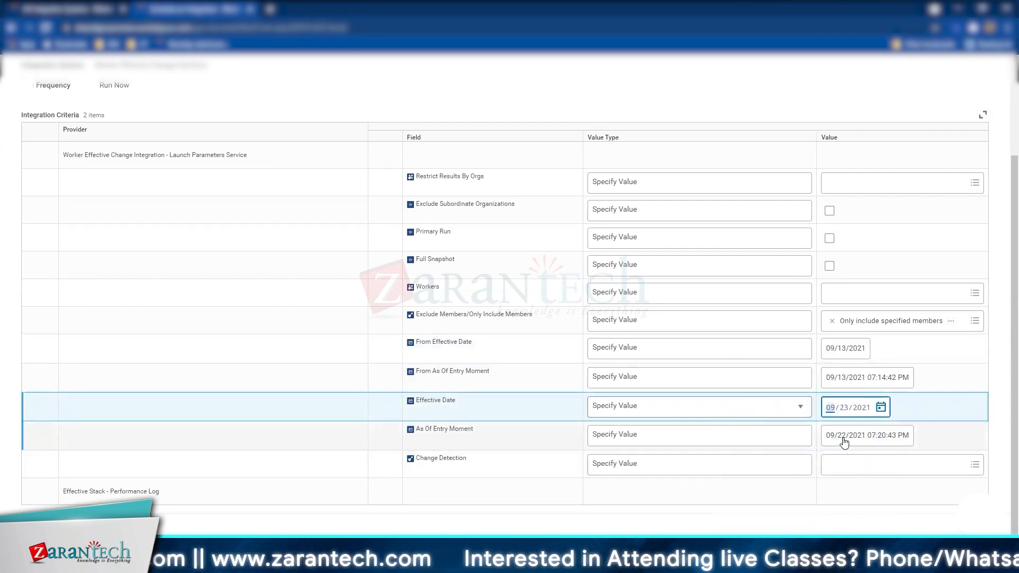
{"action": "left_click", "coordinate": [844, 440]}
{"action": "left_click", "coordinate": [847, 413]}
{"action": "left_click", "coordinate": [846, 413]}
{"action": "left_click", "coordinate": [881, 407]}
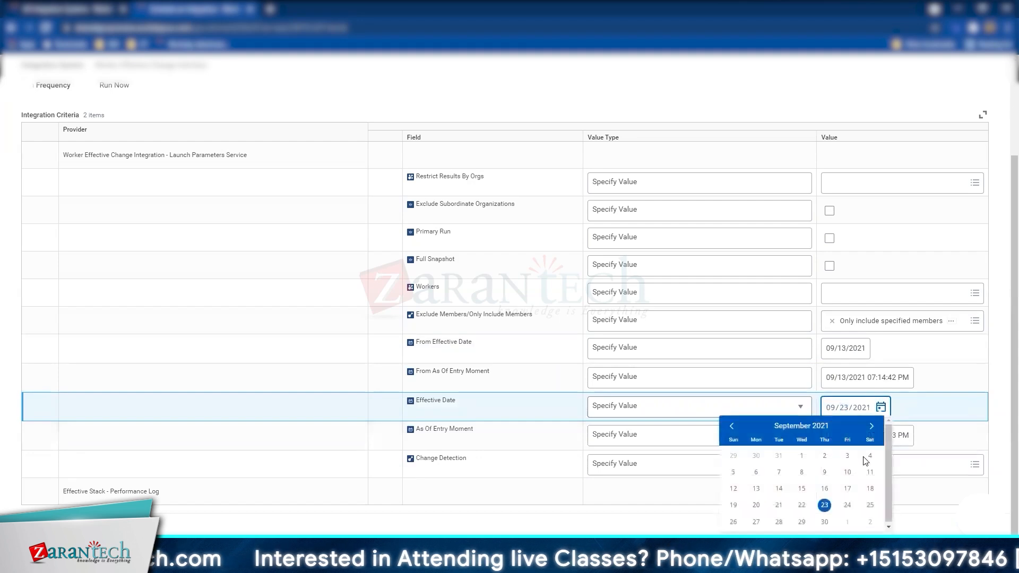
{"action": "left_click", "coordinate": [801, 504]}
{"action": "left_click", "coordinate": [943, 439]}
Set Change Detection to "Include only changes entered since the last successful run" and submit the integration run
{"action": "left_click", "coordinate": [877, 474]}
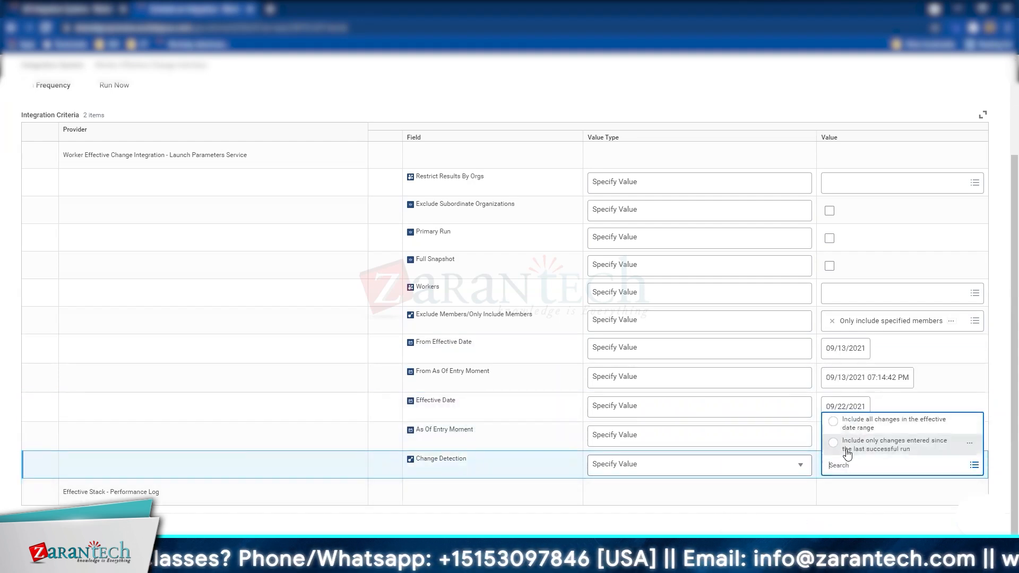
{"action": "left_click", "coordinate": [847, 450]}
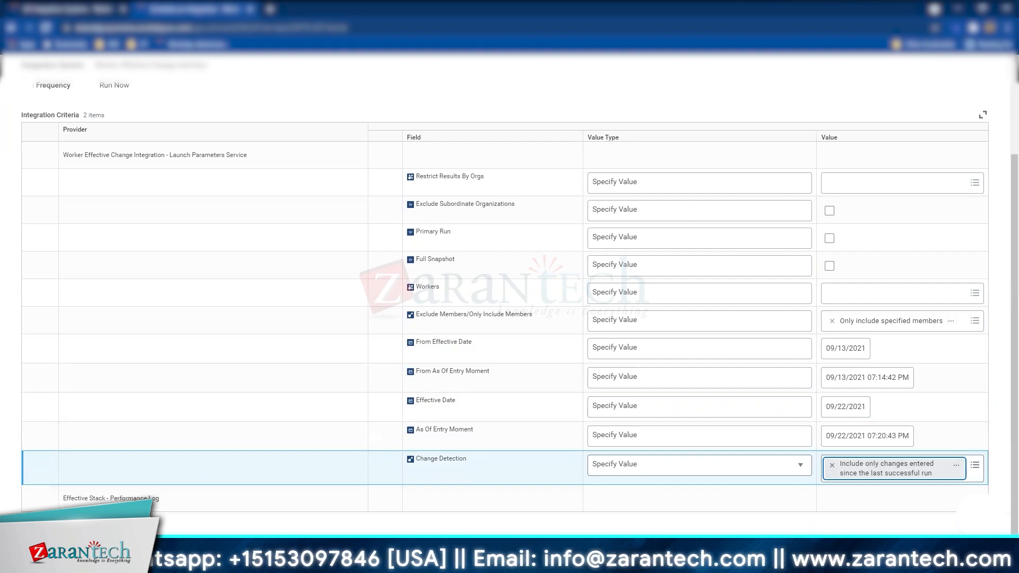
{"action": "left_click", "coordinate": [51, 533]}
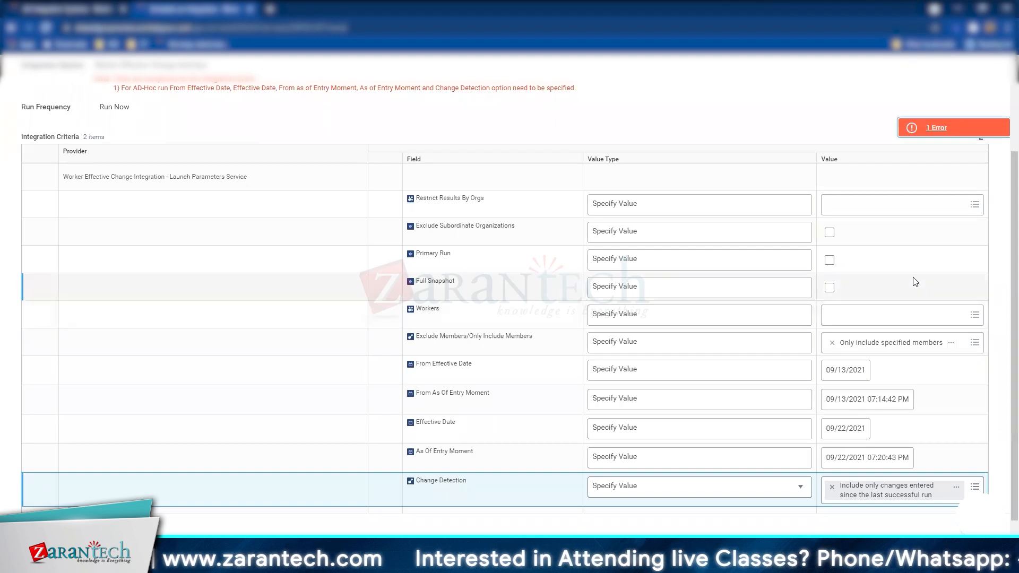
Reselect 09/22/2021 as the Effective Date, clear the Exclude Members/Only Include Members value, and resubmit the integration run
{"action": "scroll", "coordinate": [897, 403], "scroll_direction": "down", "scroll_amount": 1}
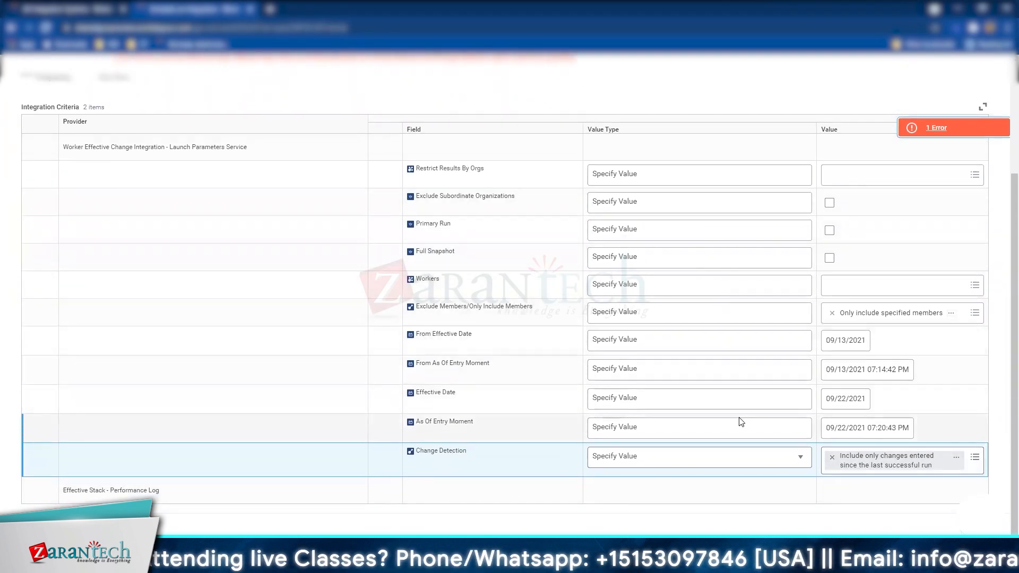
{"action": "scroll", "coordinate": [211, 161], "scroll_direction": "up", "scroll_amount": 2}
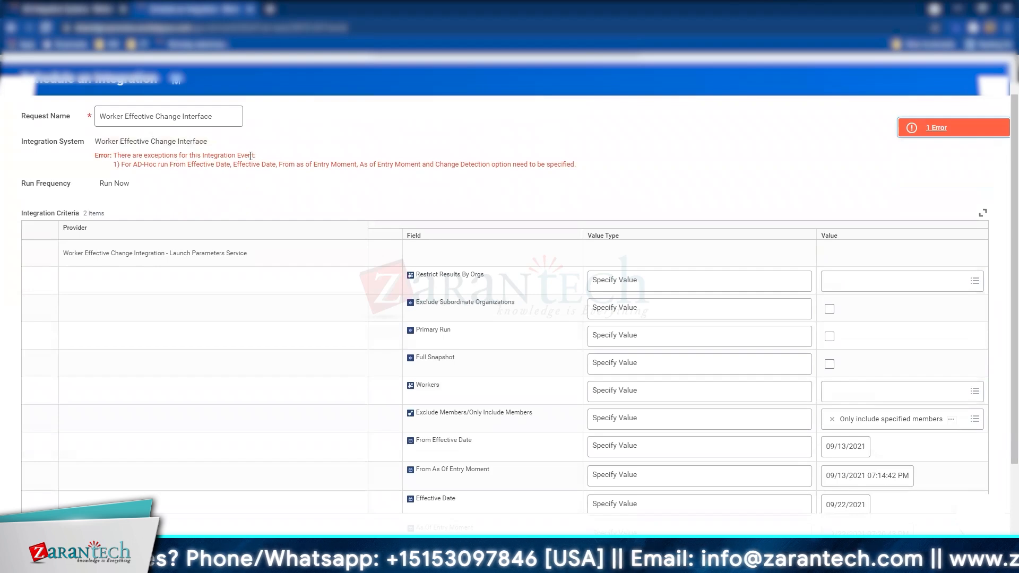
{"action": "scroll", "coordinate": [830, 337], "scroll_direction": "down", "scroll_amount": 1}
{"action": "scroll", "coordinate": [830, 337], "scroll_direction": "down", "scroll_amount": 1}
{"action": "left_click", "coordinate": [844, 342]}
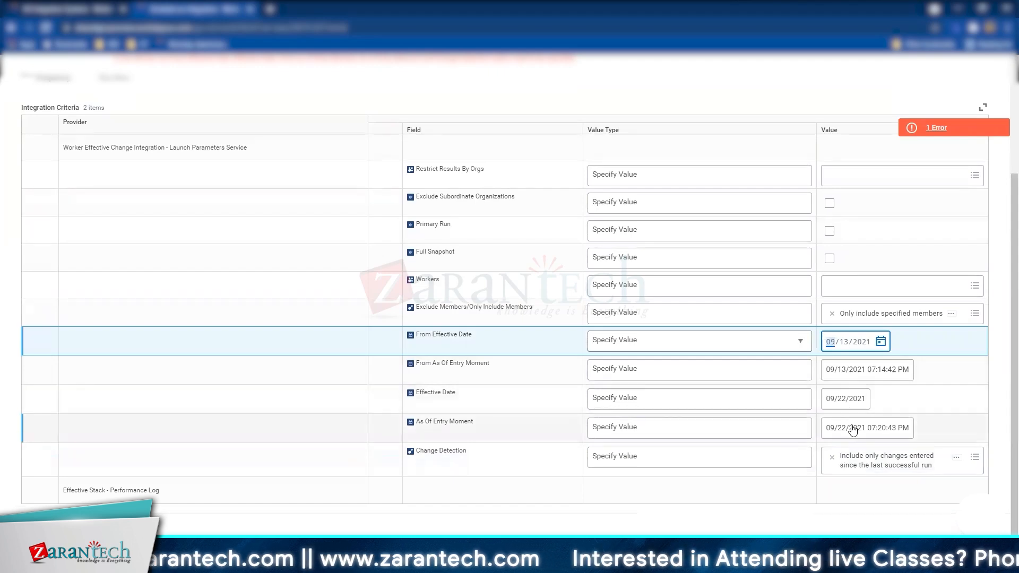
{"action": "left_click", "coordinate": [844, 400]}
{"action": "left_click", "coordinate": [882, 401]}
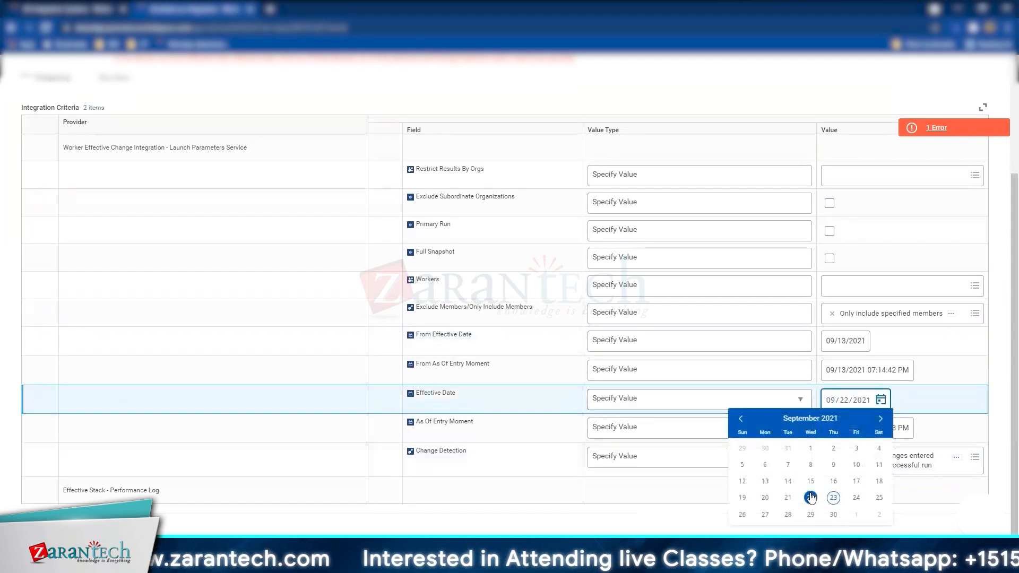
{"action": "left_click", "coordinate": [812, 498]}
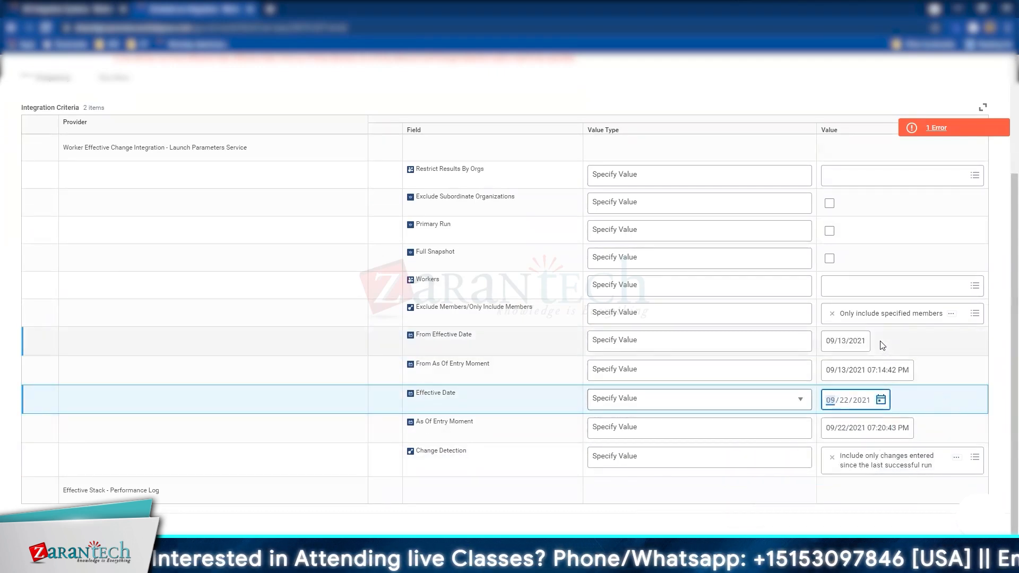
{"action": "left_click", "coordinate": [832, 314]}
{"action": "left_click", "coordinate": [48, 529]}
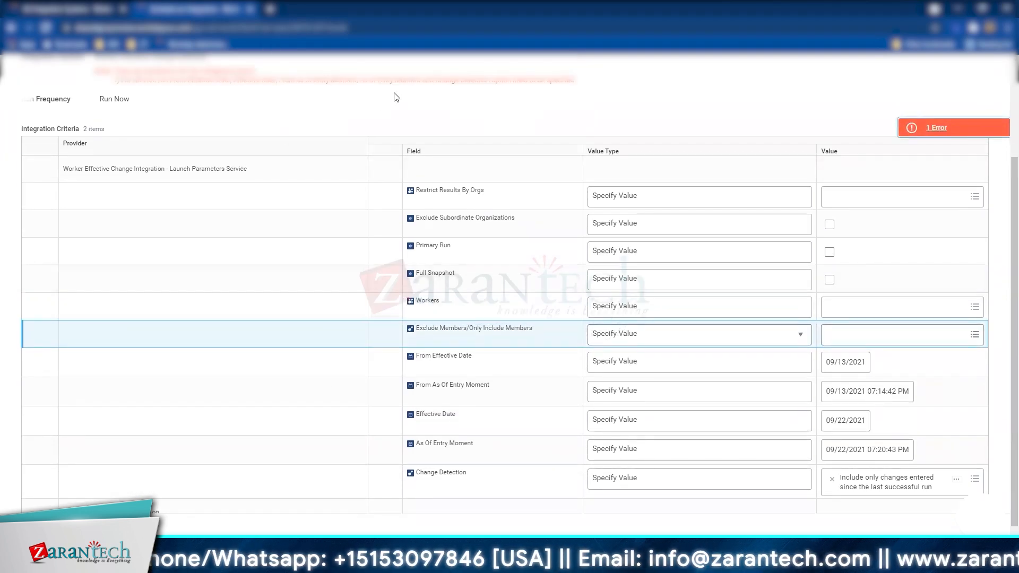
Replace the Change Detection value with "Include all changes in the effective date range"
{"action": "left_click", "coordinate": [831, 479]}
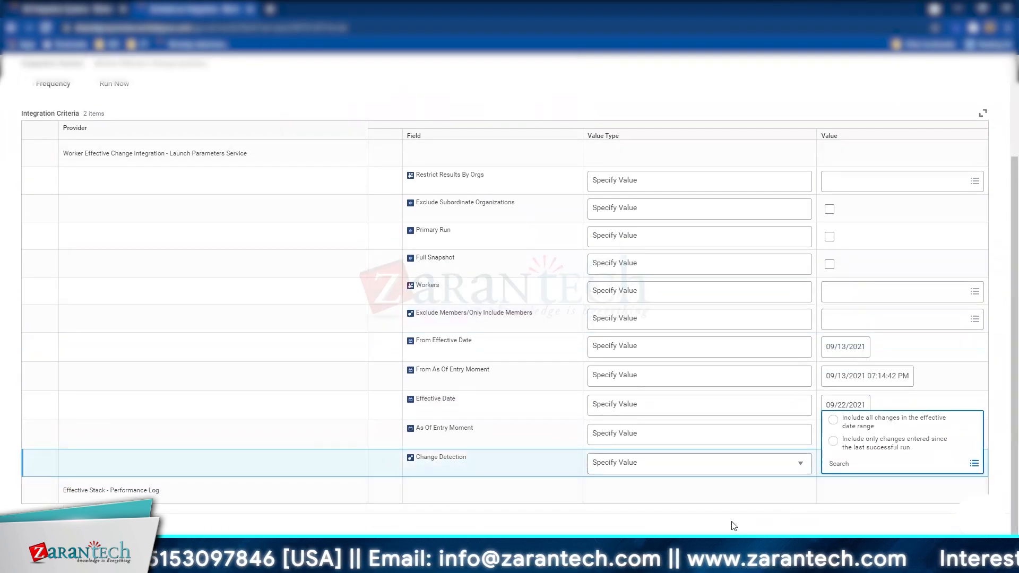
{"action": "left_click", "coordinate": [881, 422]}
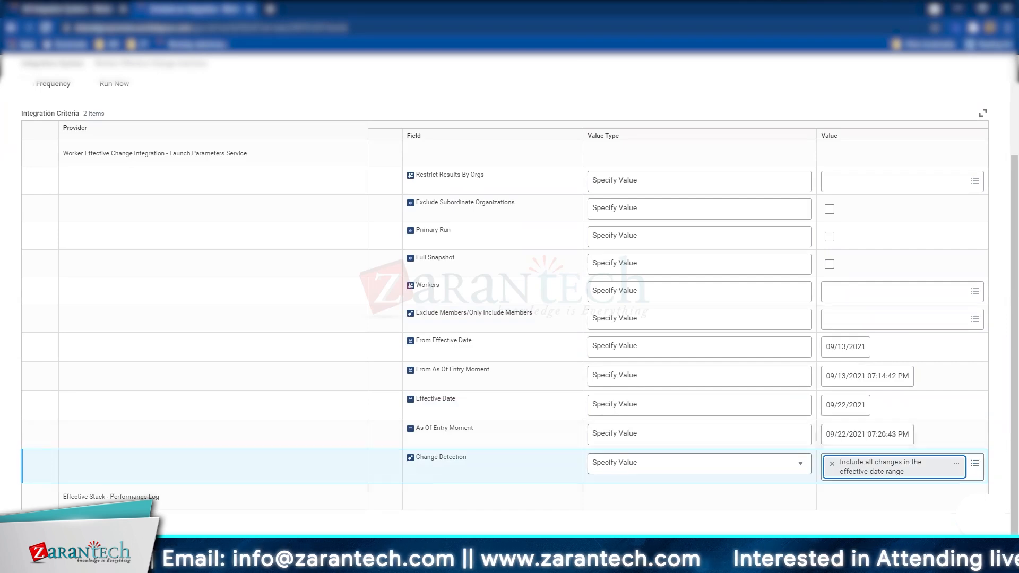
Set both the From Effective Date and the From As Of Entry Moment date to 09/22/2021 and submit the integration run
{"action": "left_click", "coordinate": [876, 369]}
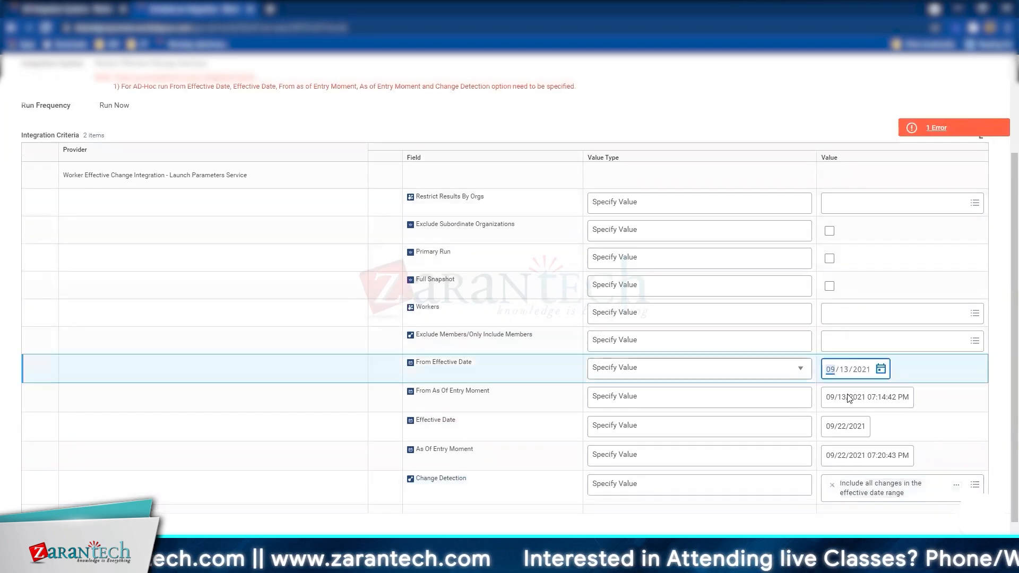
{"action": "left_click", "coordinate": [883, 370]}
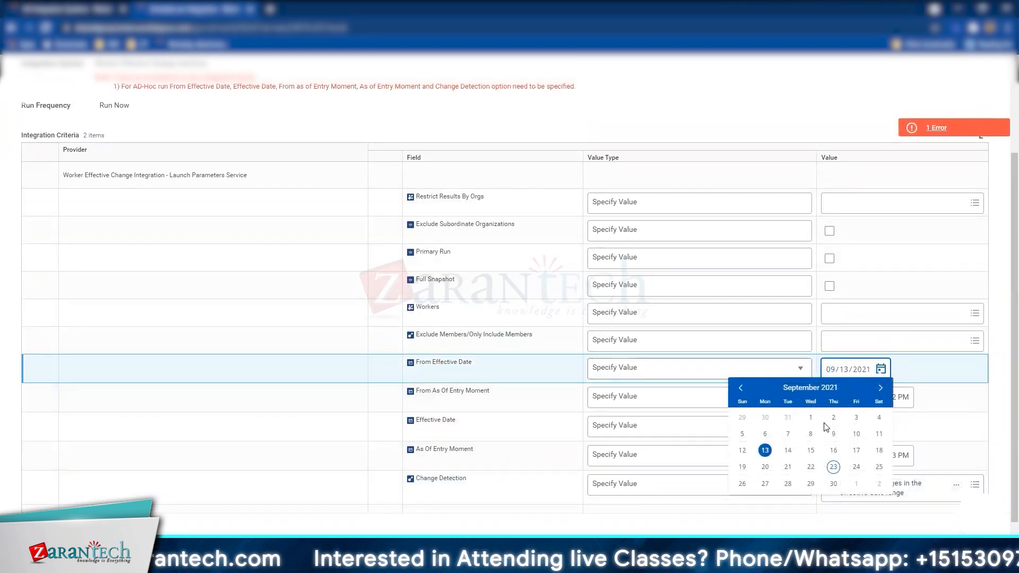
{"action": "left_click", "coordinate": [812, 470]}
{"action": "left_click", "coordinate": [853, 378]}
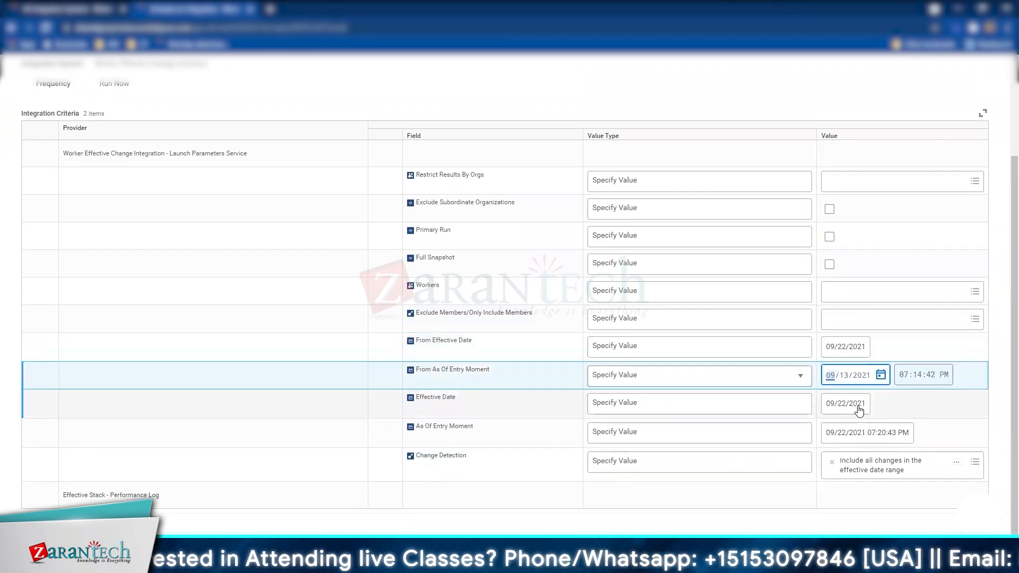
{"action": "left_click", "coordinate": [882, 377]}
{"action": "left_click", "coordinate": [811, 473]}
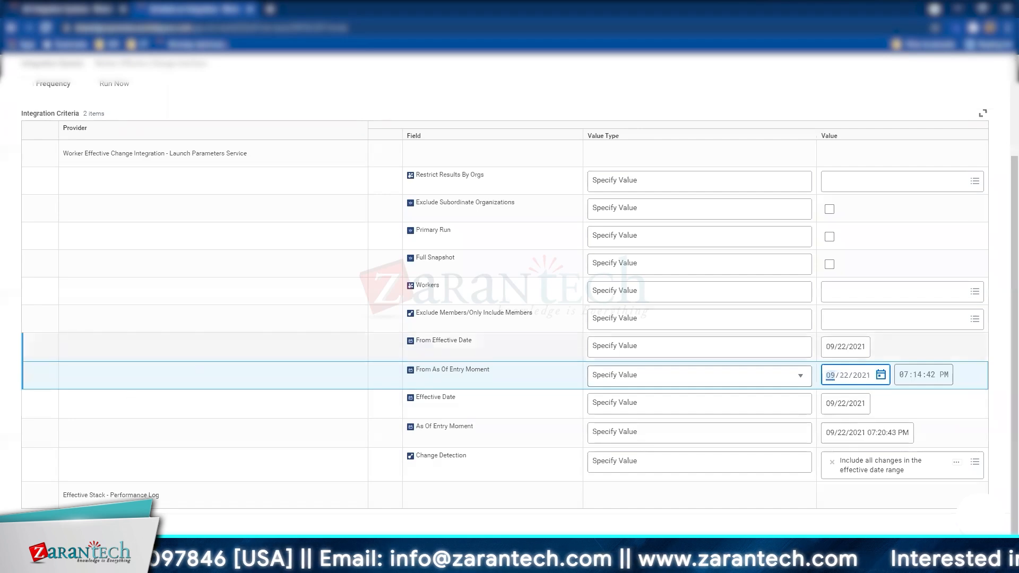
{"action": "left_click", "coordinate": [46, 534]}
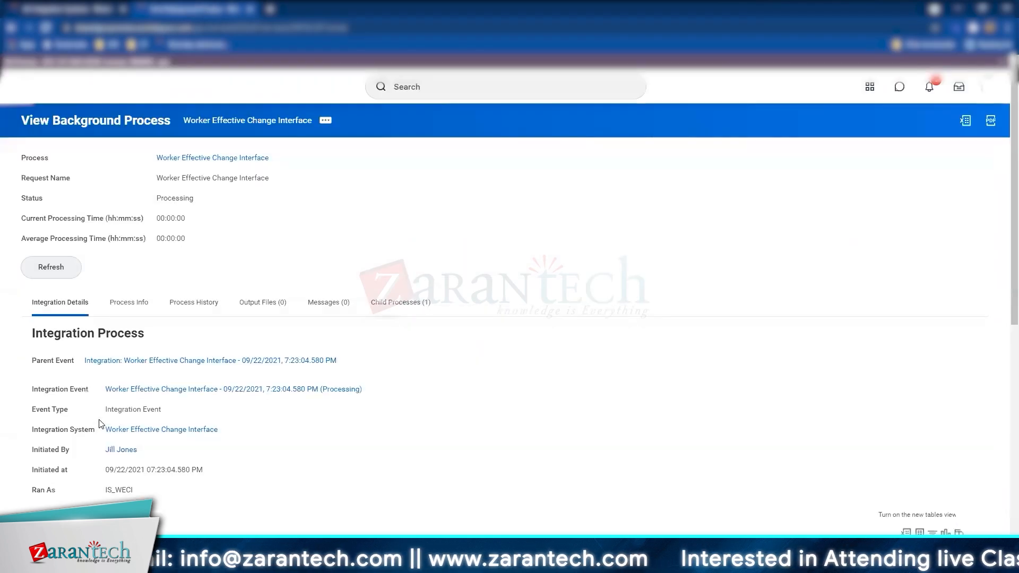
Refresh the background process until it finishes and review its integration details and child processes
{"action": "left_click", "coordinate": [32, 276]}
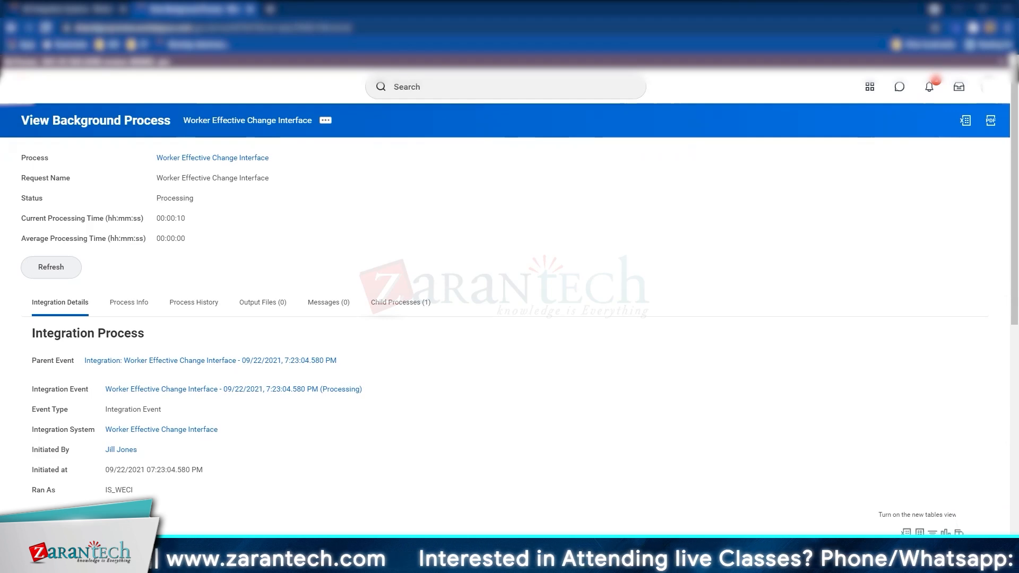
{"action": "left_click", "coordinate": [78, 272]}
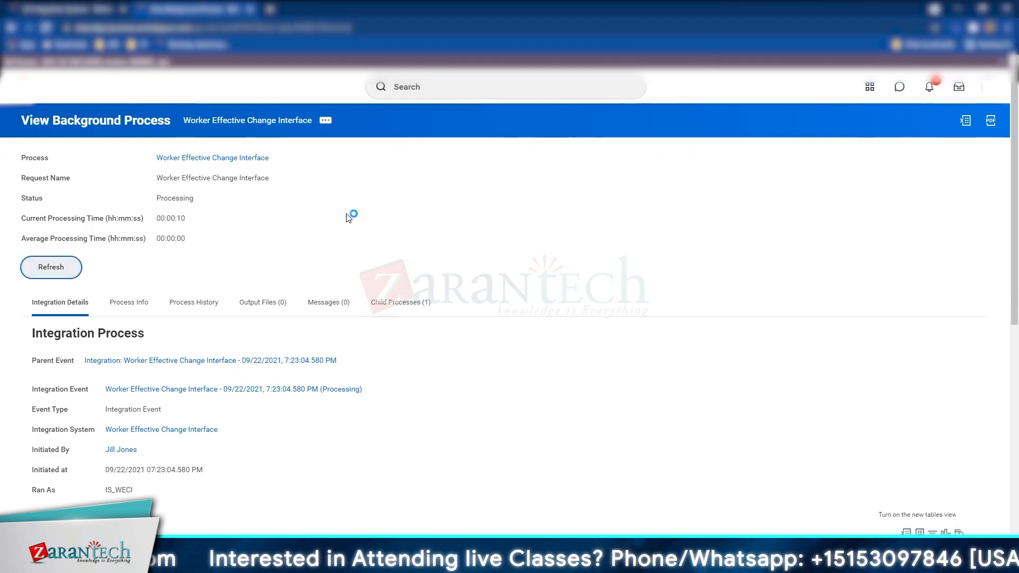
{"action": "left_click", "coordinate": [54, 276]}
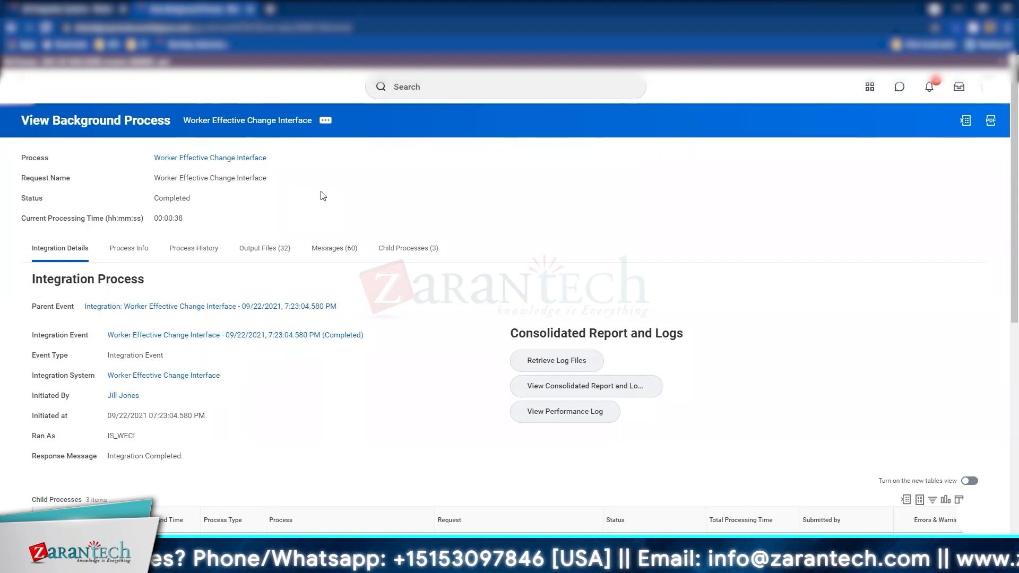
{"action": "scroll", "coordinate": [323, 196], "scroll_direction": "down", "scroll_amount": 4}
{"action": "scroll", "coordinate": [322, 196], "scroll_direction": "down", "scroll_amount": 3}
{"action": "scroll", "coordinate": [321, 196], "scroll_direction": "up", "scroll_amount": 5}
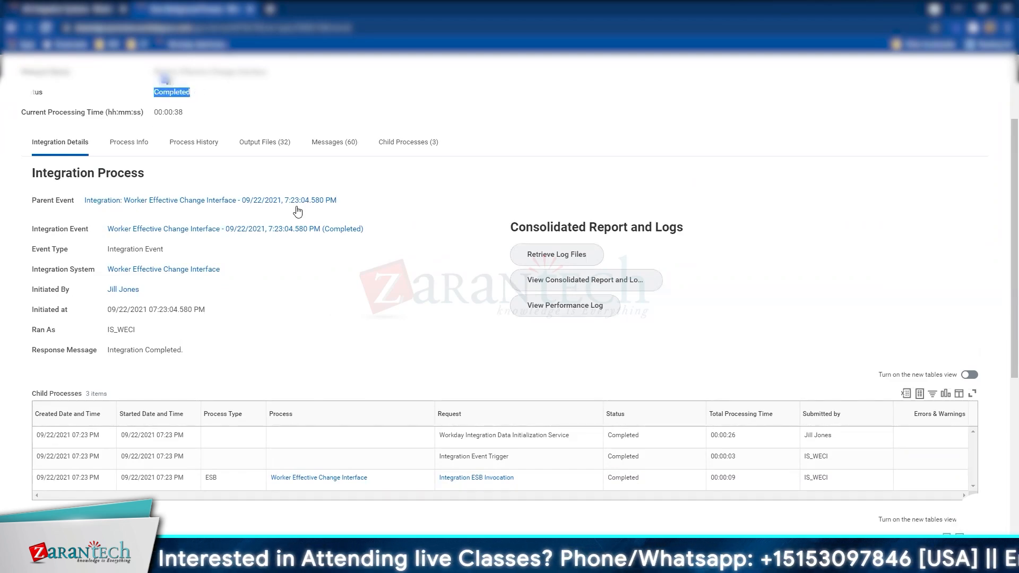
Review the list of reports and other output files produced by the integration run
{"action": "left_click", "coordinate": [264, 142]}
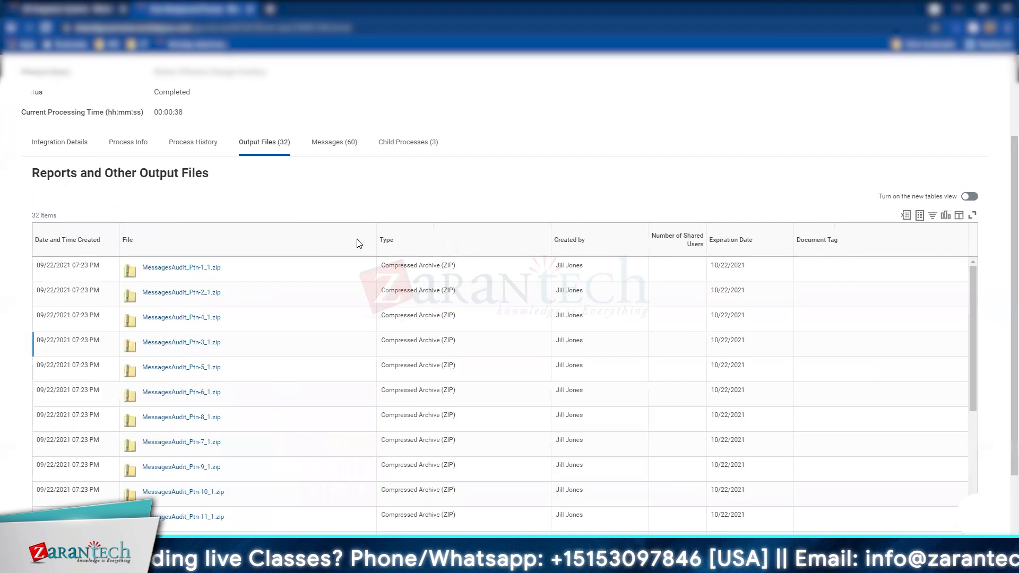
{"action": "scroll", "coordinate": [367, 214], "scroll_direction": "down", "scroll_amount": 2}
{"action": "scroll", "coordinate": [307, 353], "scroll_direction": "down", "scroll_amount": 8}
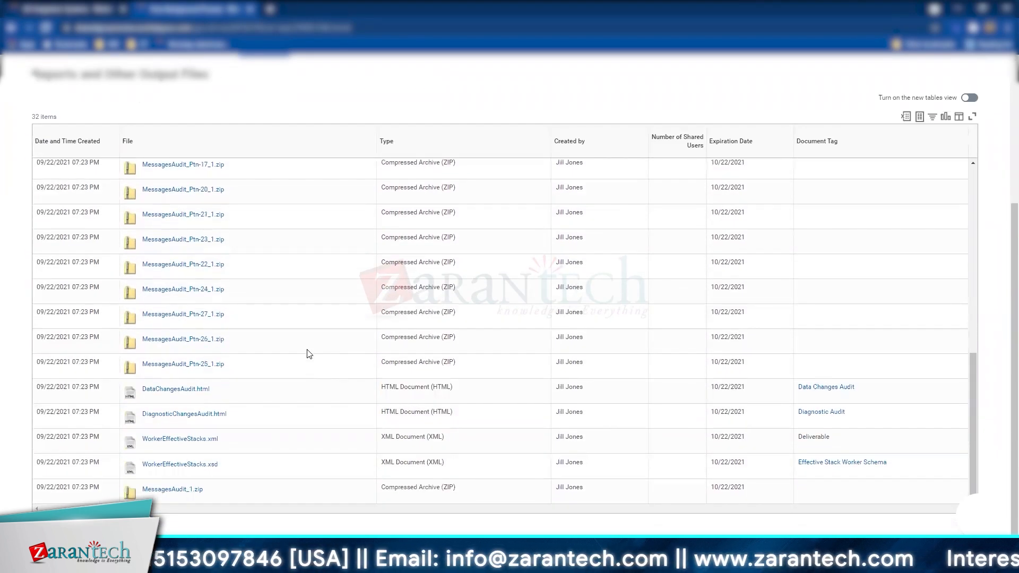
{"action": "scroll", "coordinate": [324, 121], "scroll_direction": "up", "scroll_amount": 4}
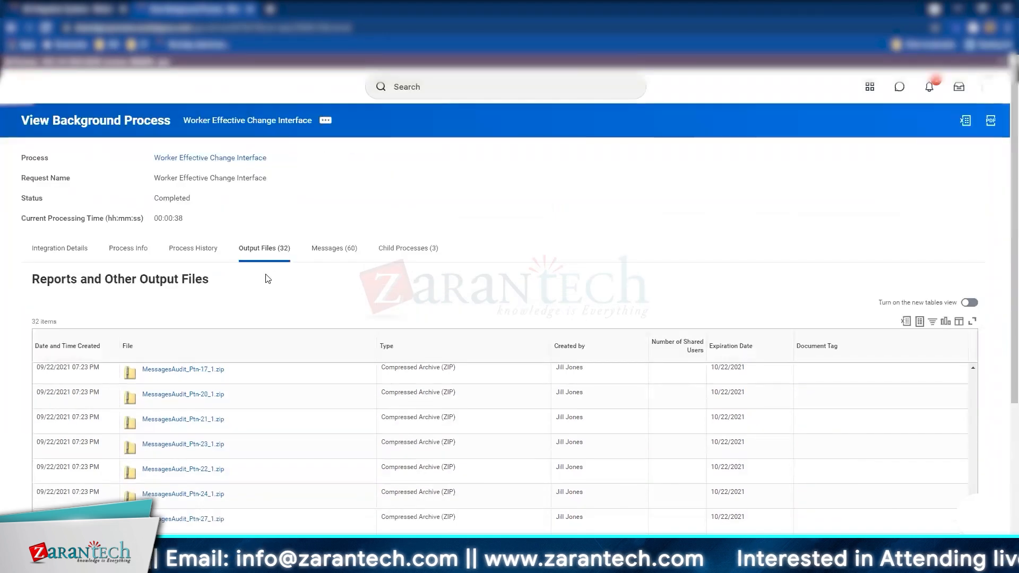
Review the run's integration event parameters and the Consolidated Report and Logs options in the integration details
{"action": "left_click", "coordinate": [60, 248]}
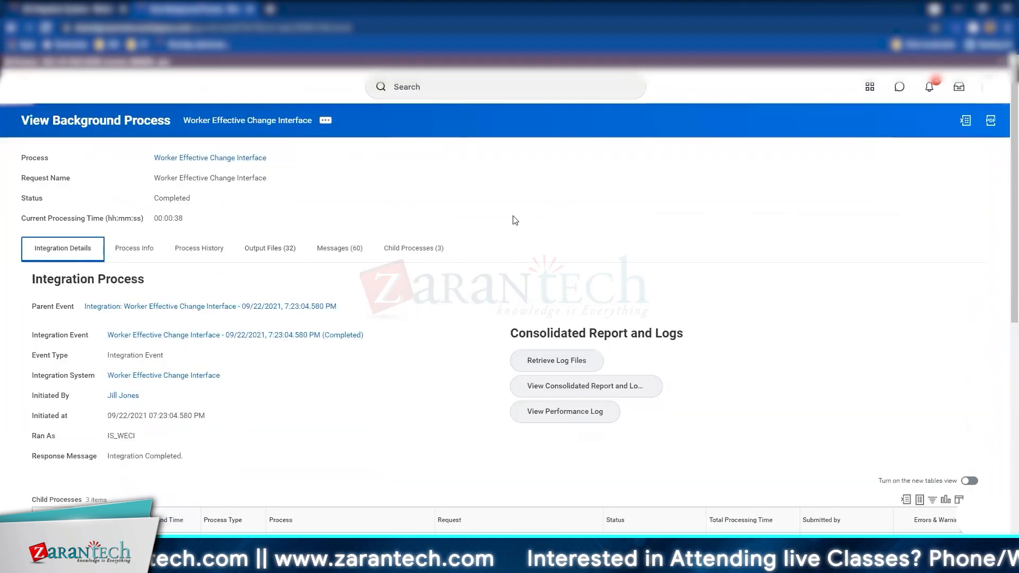
{"action": "scroll", "coordinate": [514, 221], "scroll_direction": "down", "scroll_amount": 8}
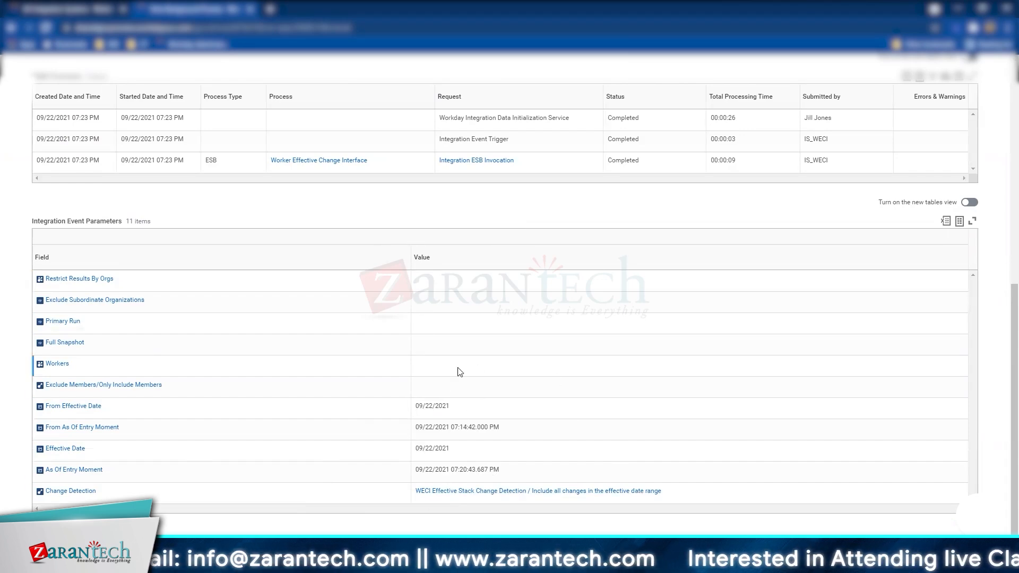
{"action": "scroll", "coordinate": [451, 435], "scroll_direction": "up", "scroll_amount": 7}
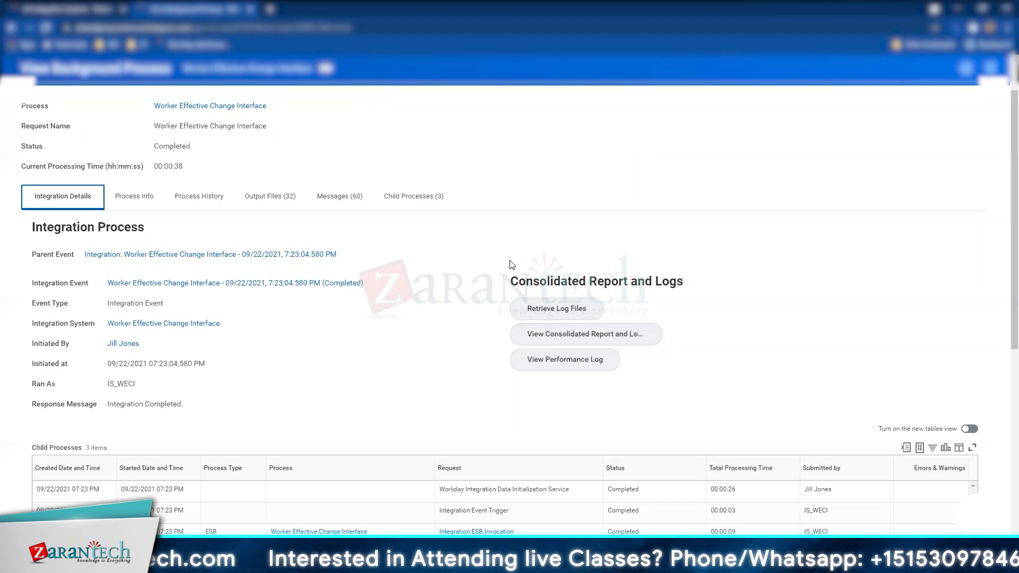
{"action": "left_click_drag", "start_coordinate": [500, 264], "coordinate": [628, 377]}
{"action": "left_click", "coordinate": [744, 381]}
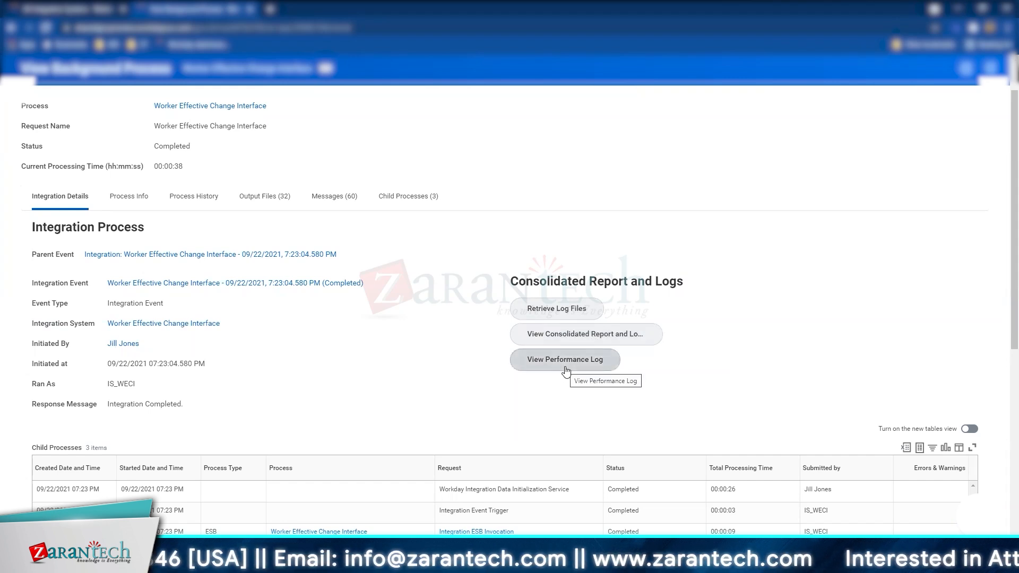
Open the DataChangesAudit.html file from the run's output files
{"action": "left_click", "coordinate": [286, 195]}
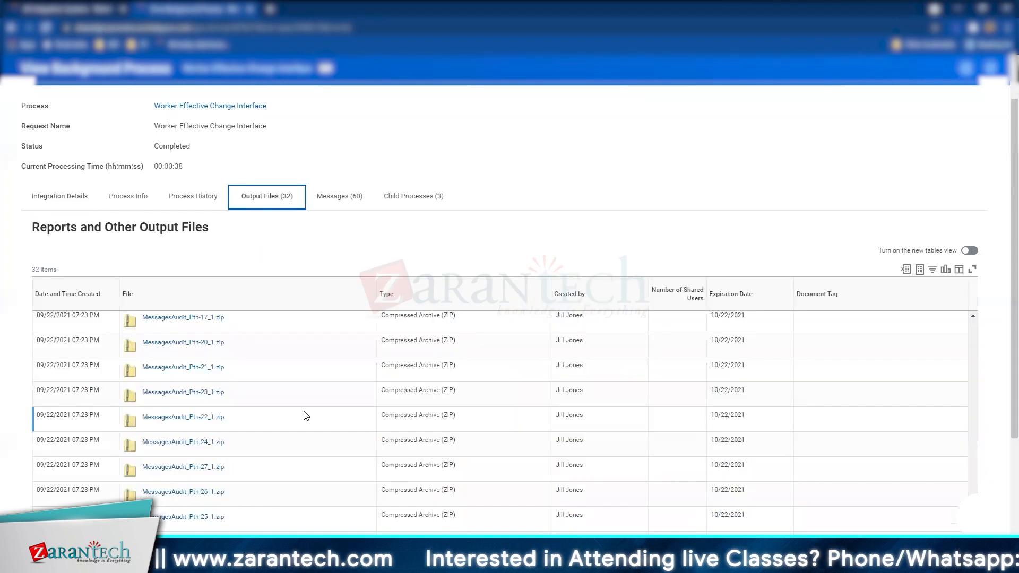
{"action": "scroll", "coordinate": [480, 174], "scroll_direction": "down", "scroll_amount": 3}
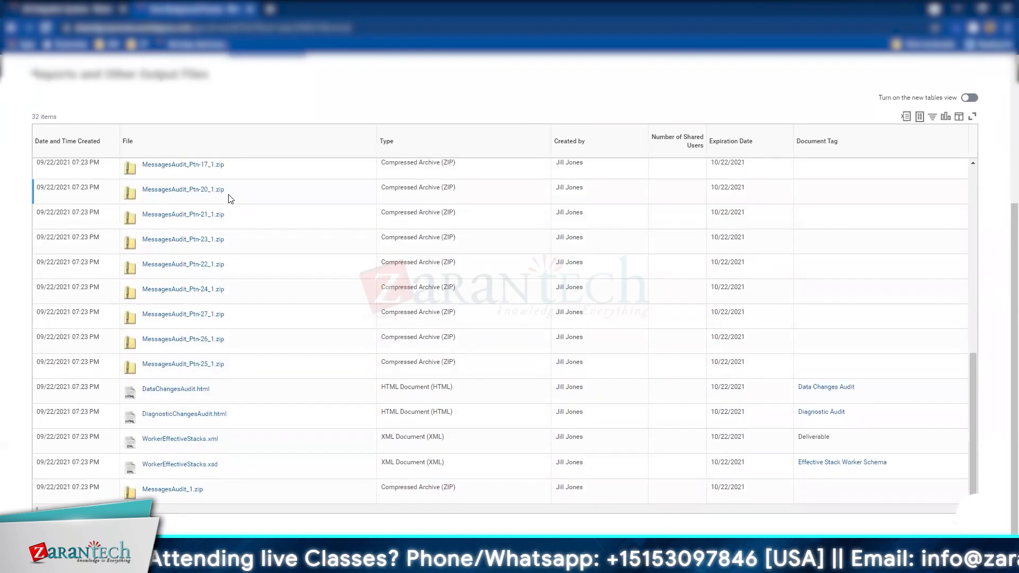
{"action": "left_click", "coordinate": [189, 390]}
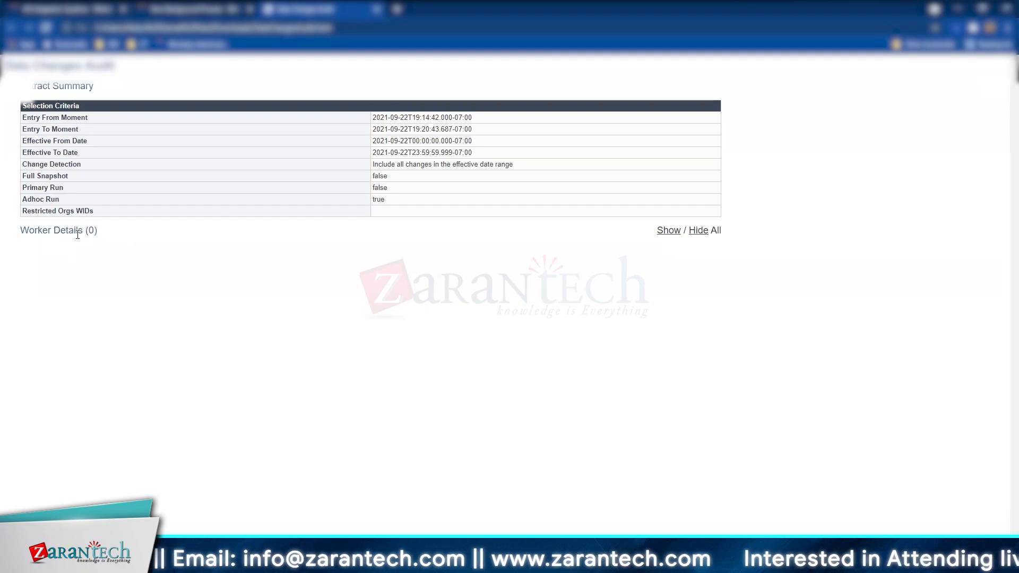
Open DiagnosticChangesAudit.html from the run's output files and review its Worker Details section
{"action": "left_click", "coordinate": [148, 13]}
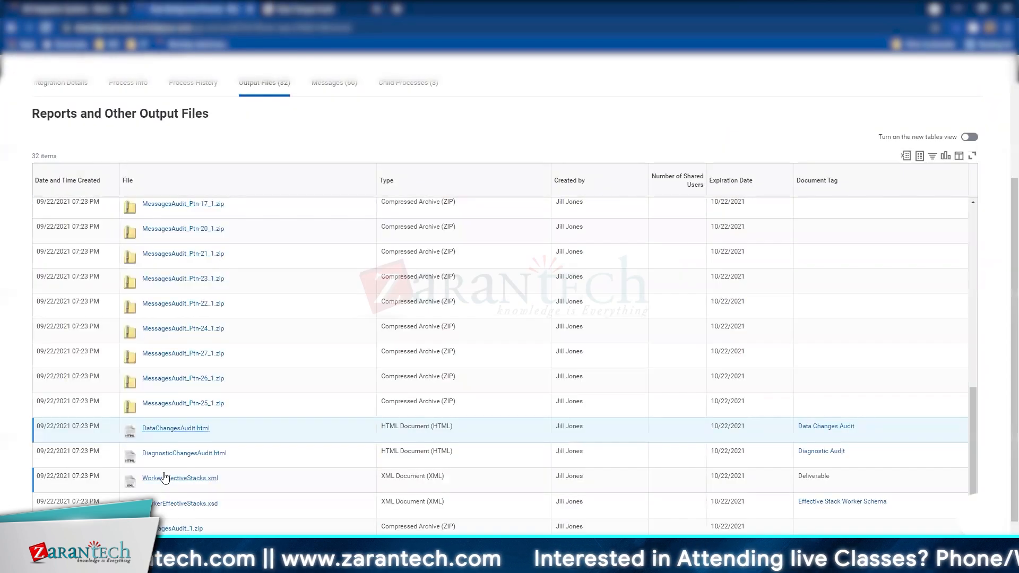
{"action": "left_click", "coordinate": [173, 453]}
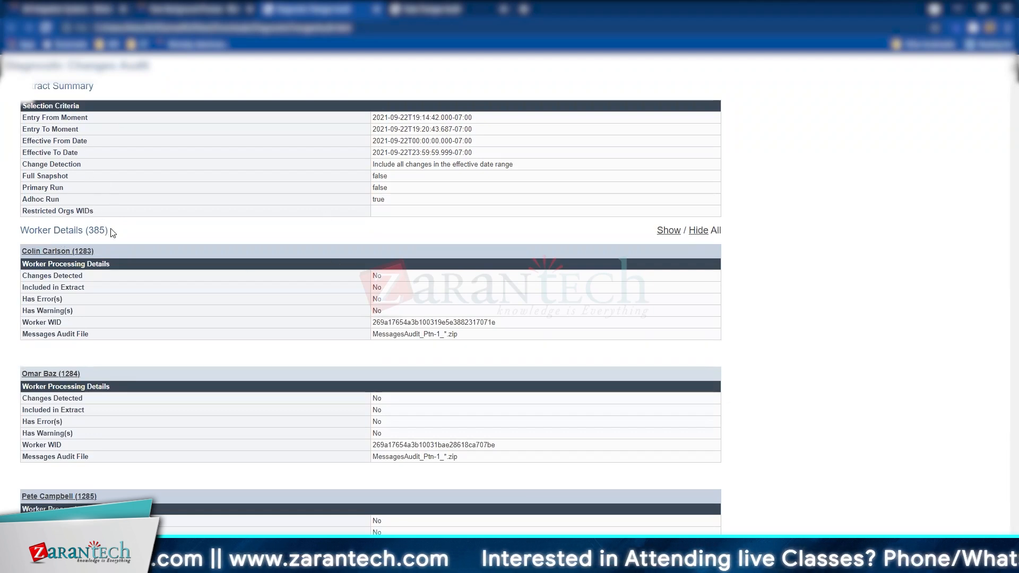
{"action": "left_click_drag", "start_coordinate": [21, 231], "coordinate": [99, 231]}
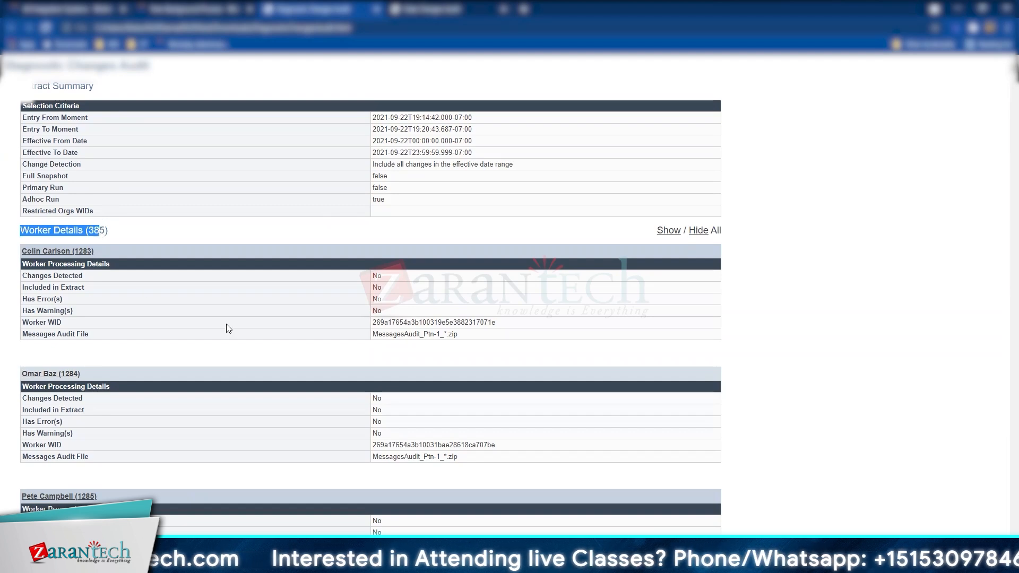
{"action": "scroll", "coordinate": [226, 324], "scroll_direction": "down", "scroll_amount": 2}
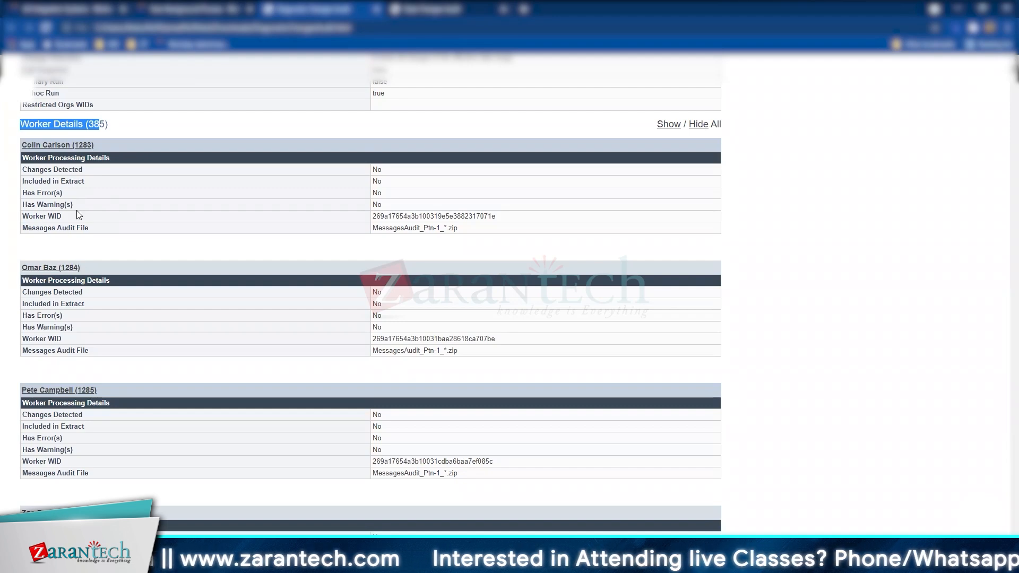
Compare the Messages Audit File entries in the diagnostic audit's worker details with the MessagesAudit archives in the run's output files
{"action": "left_click", "coordinate": [202, 7]}
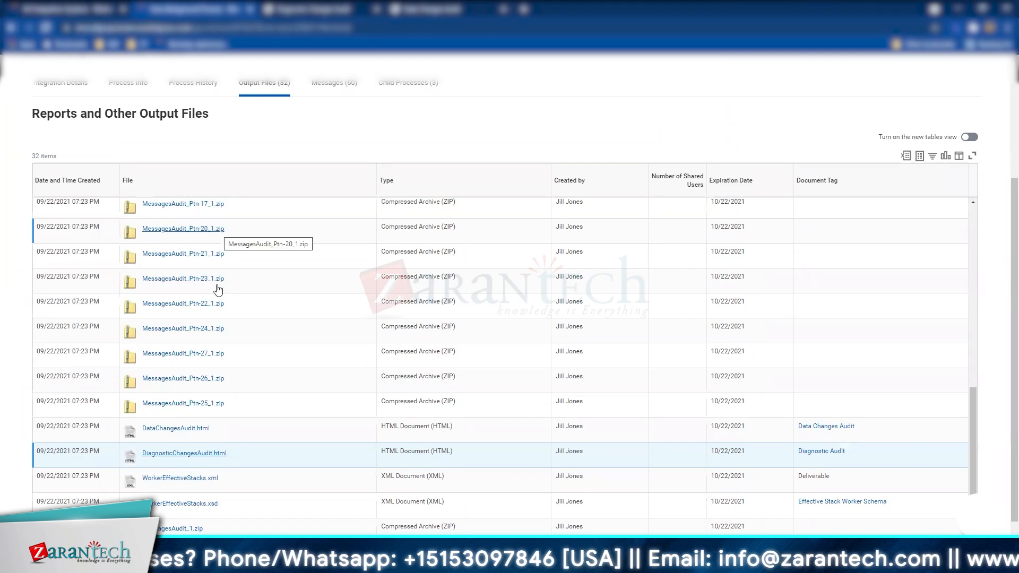
{"action": "scroll", "coordinate": [218, 289], "scroll_direction": "up", "scroll_amount": 10}
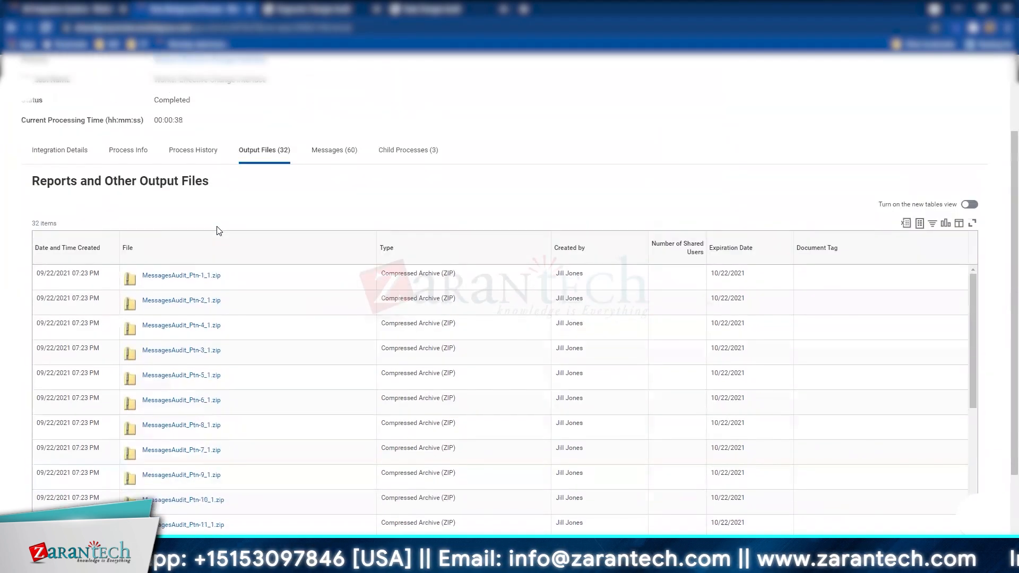
{"action": "scroll", "coordinate": [218, 231], "scroll_direction": "up", "scroll_amount": 2}
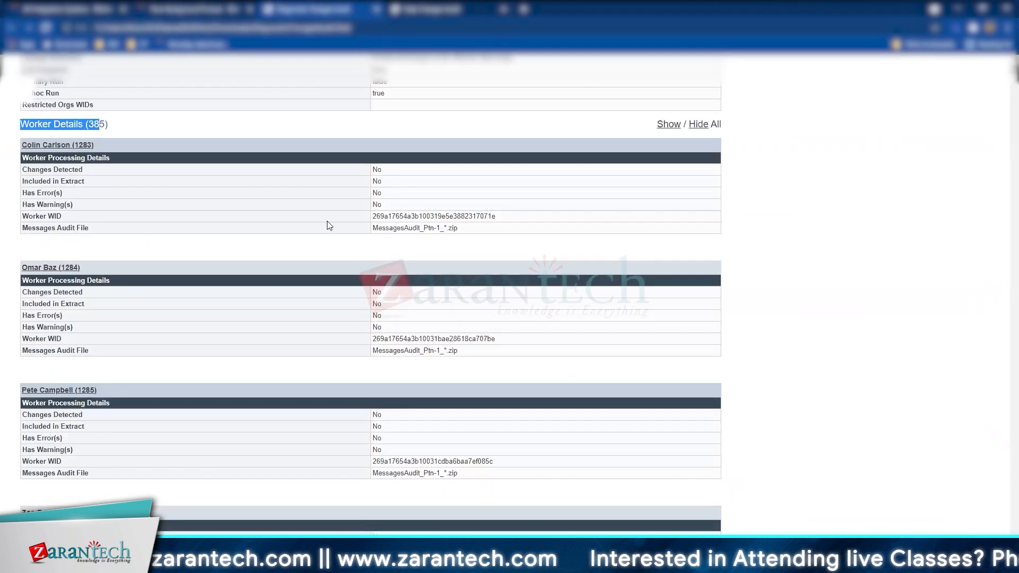
{"action": "left_click", "coordinate": [453, 229]}
{"action": "left_click_drag", "start_coordinate": [426, 238], "coordinate": [389, 221]}
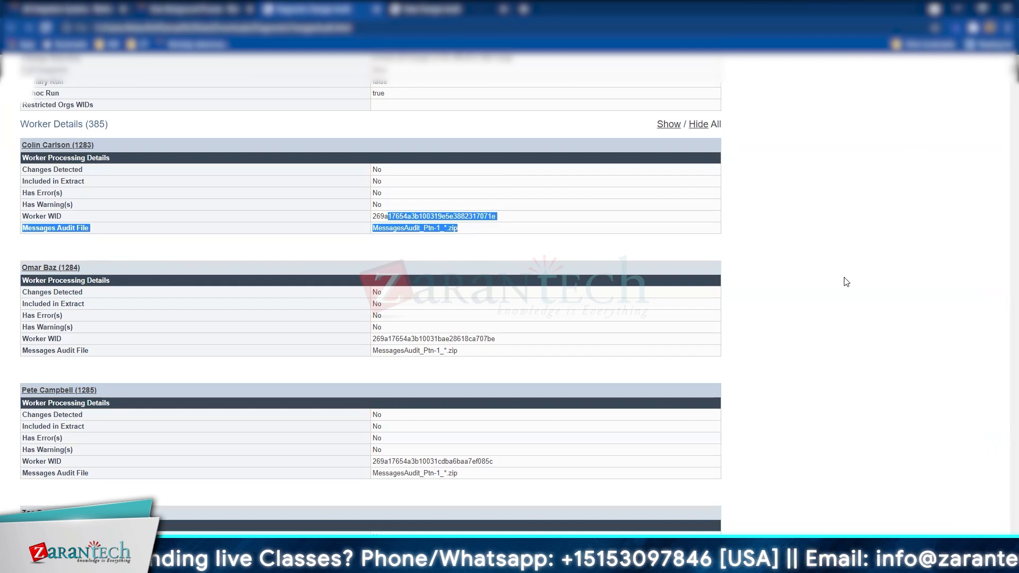
{"action": "left_click", "coordinate": [853, 250]}
{"action": "scroll", "coordinate": [550, 340], "scroll_direction": "down", "scroll_amount": 20}
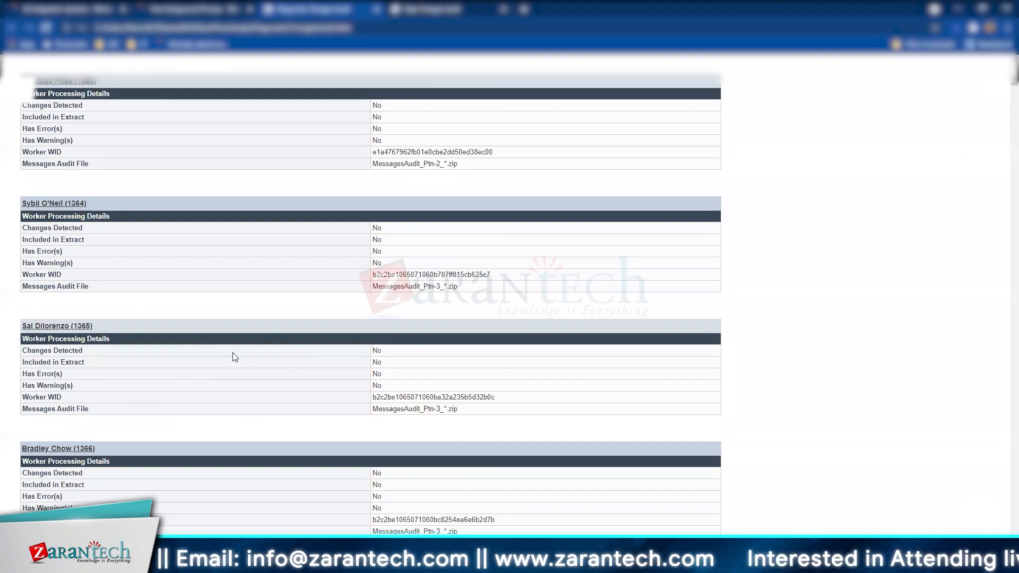
{"action": "scroll", "coordinate": [425, 387], "scroll_direction": "up", "scroll_amount": 20}
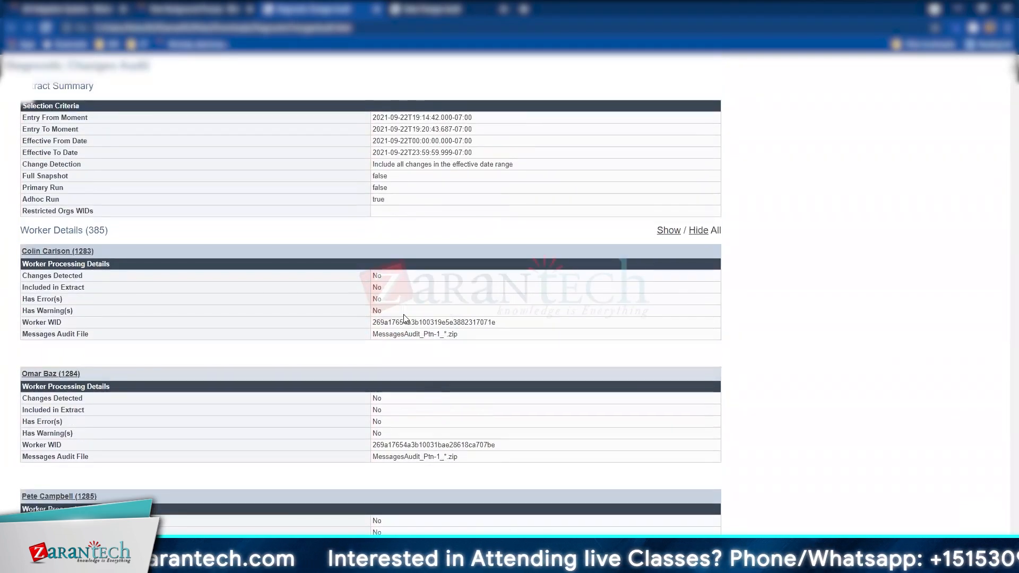
Download WorkerEffectiveStacks.xml from the run's output files and open the downloaded file in Excel
{"action": "left_click", "coordinate": [212, 9]}
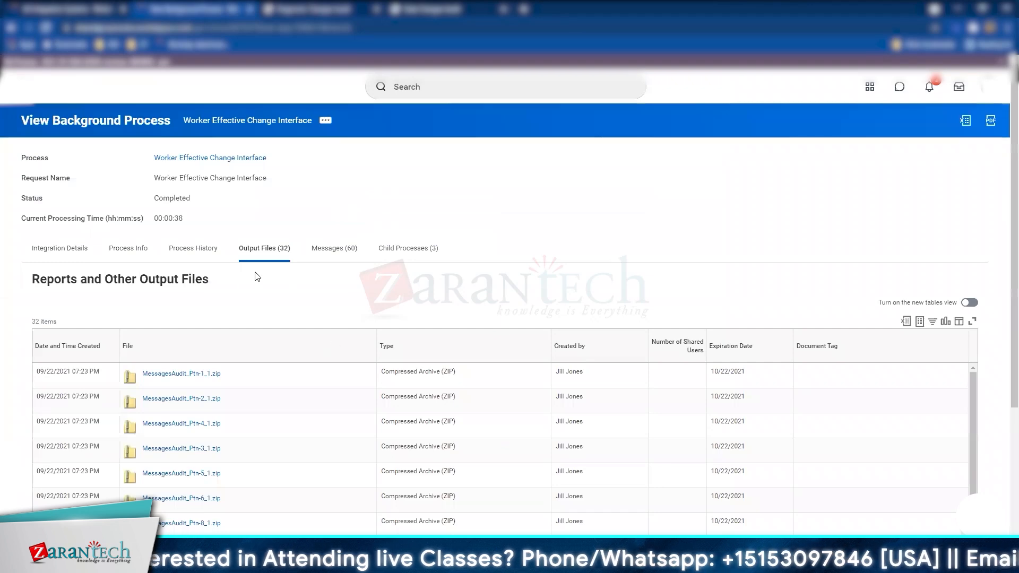
{"action": "scroll", "coordinate": [257, 273], "scroll_direction": "down", "scroll_amount": 4}
{"action": "scroll", "coordinate": [251, 319], "scroll_direction": "down", "scroll_amount": 10}
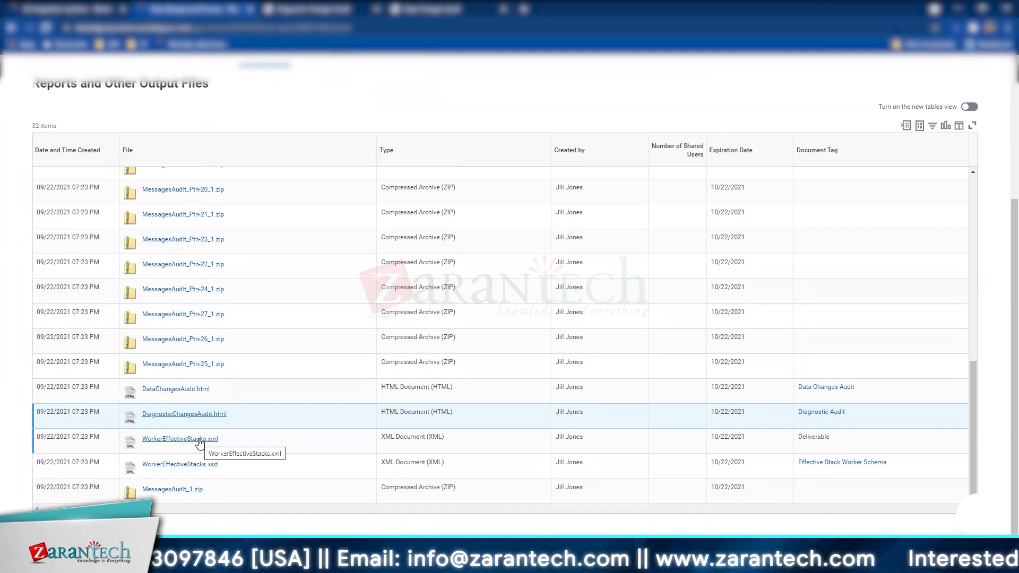
{"action": "left_click", "coordinate": [199, 440]}
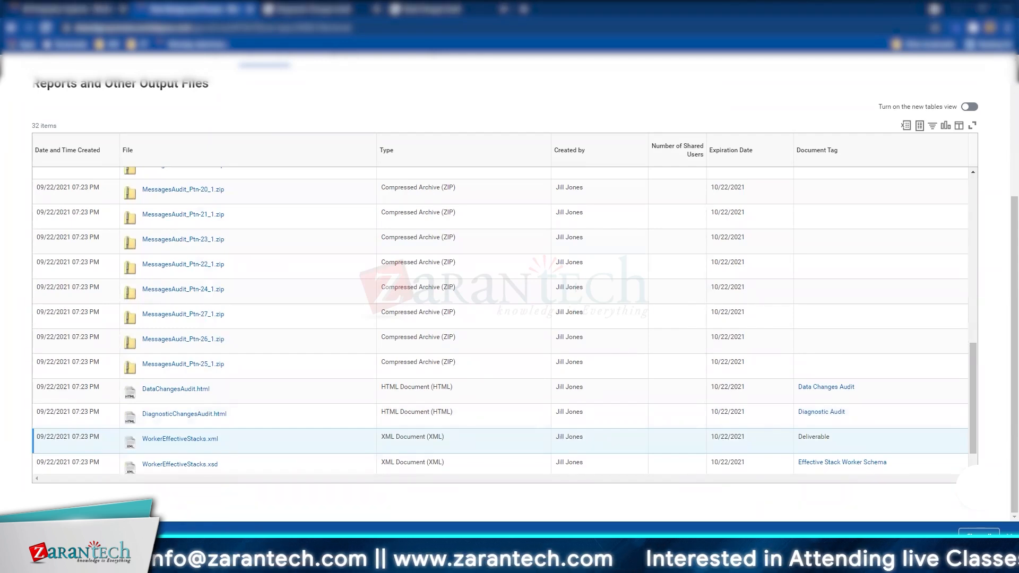
{"action": "scroll", "coordinate": [489, 300], "scroll_direction": "up", "scroll_amount": 1}
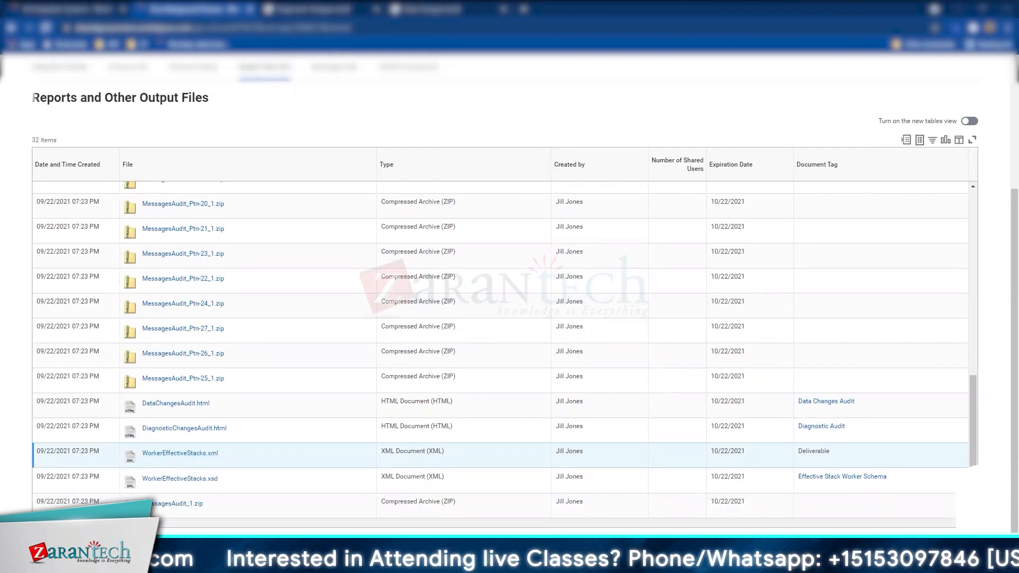
{"action": "left_click", "coordinate": [1007, 27]}
{"action": "left_click", "coordinate": [859, 101]}
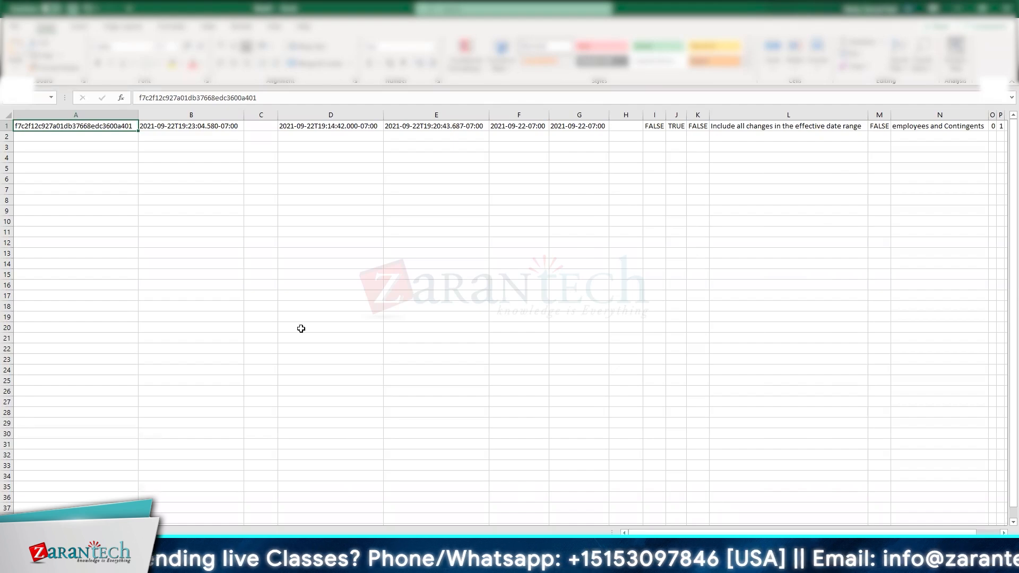
Examine the first-row values of the WorkerEffectiveStacks data, close the workbook without saving and close the browser's downloads page
{"action": "left_click", "coordinate": [125, 117]}
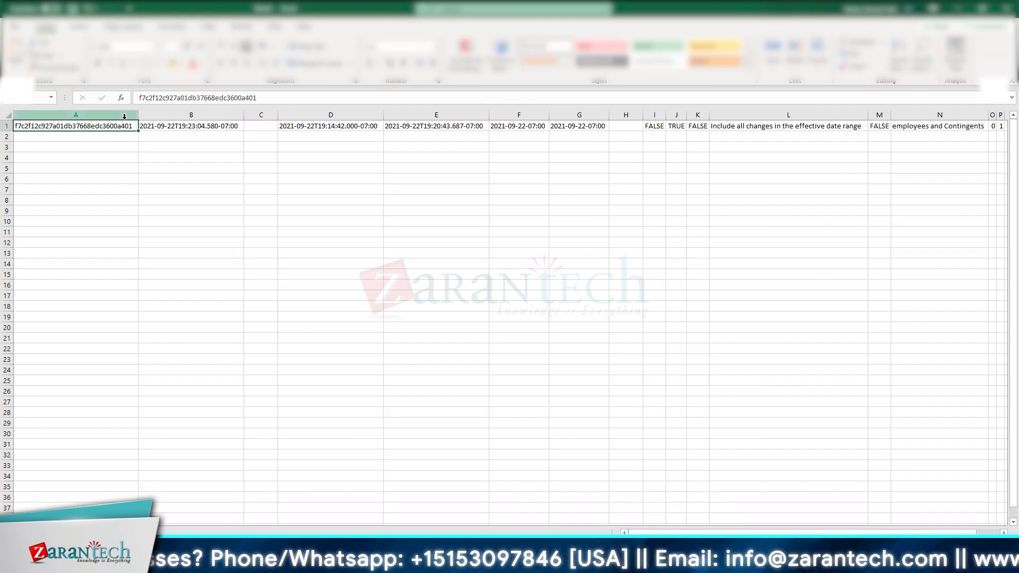
{"action": "left_click", "coordinate": [187, 125]}
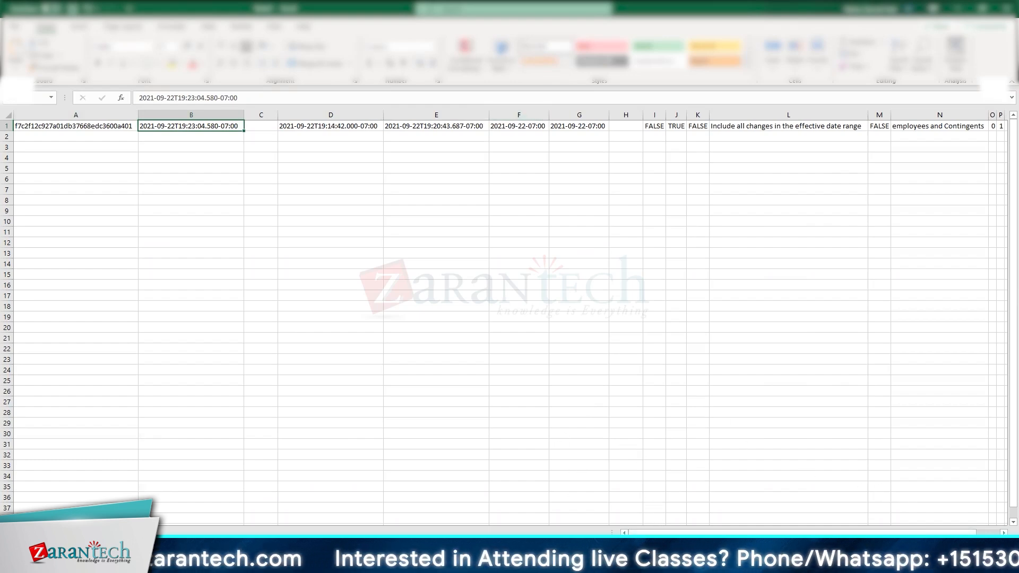
{"action": "left_click_drag", "start_coordinate": [680, 533], "coordinate": [703, 534]}
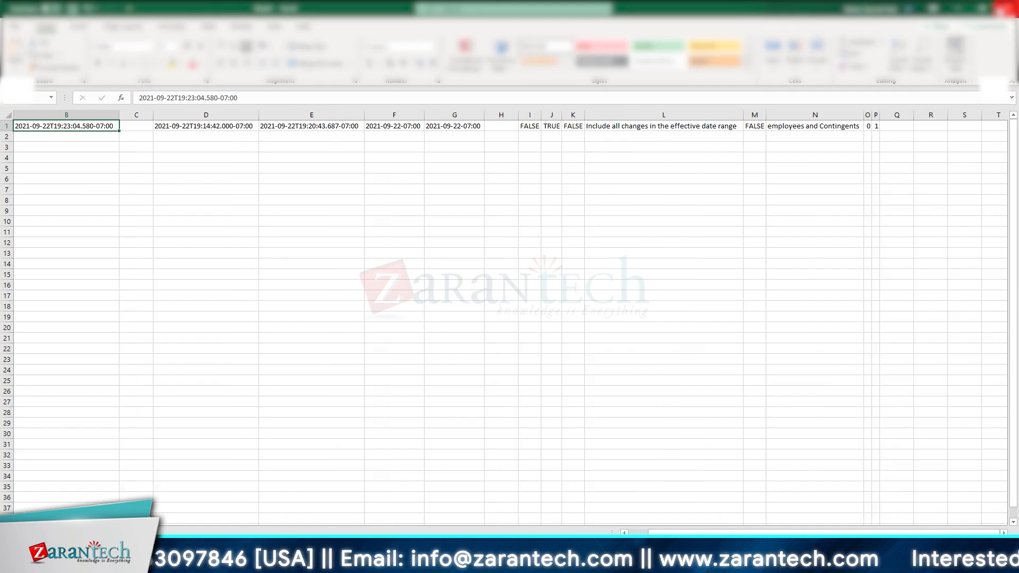
{"action": "left_click", "coordinate": [1007, 8]}
{"action": "left_click", "coordinate": [552, 341]}
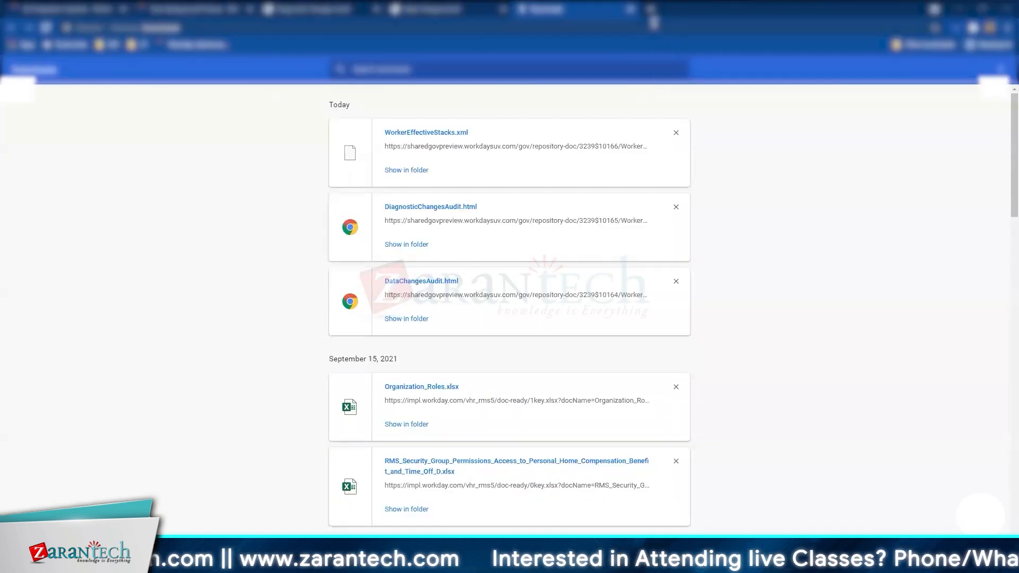
{"action": "left_click", "coordinate": [629, 10]}
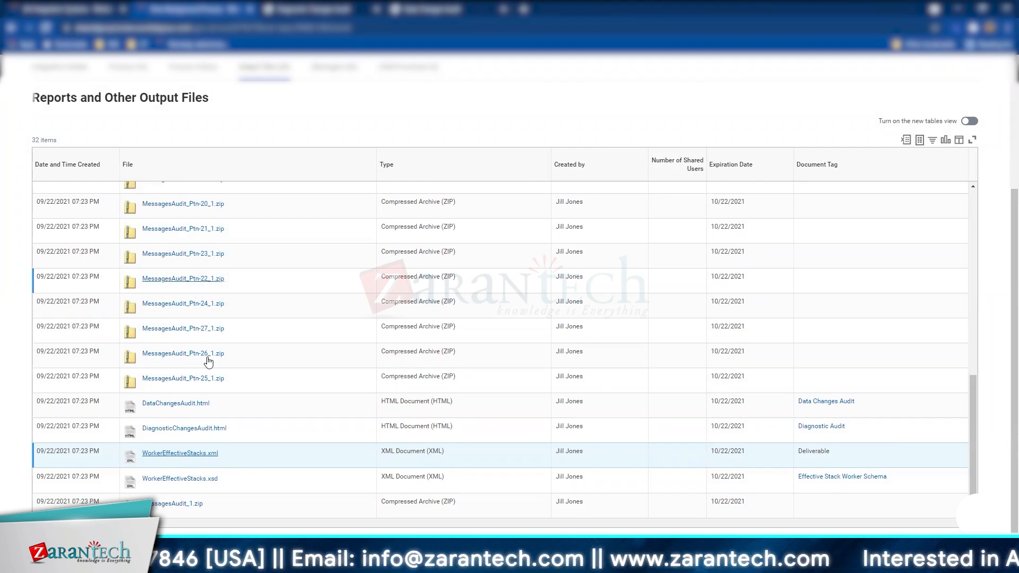
Look through the MessagesAudit archives and audit documents in the run's output files, ending with DataChangesAudit.html
{"action": "scroll", "coordinate": [211, 370], "scroll_direction": "down", "scroll_amount": 1}
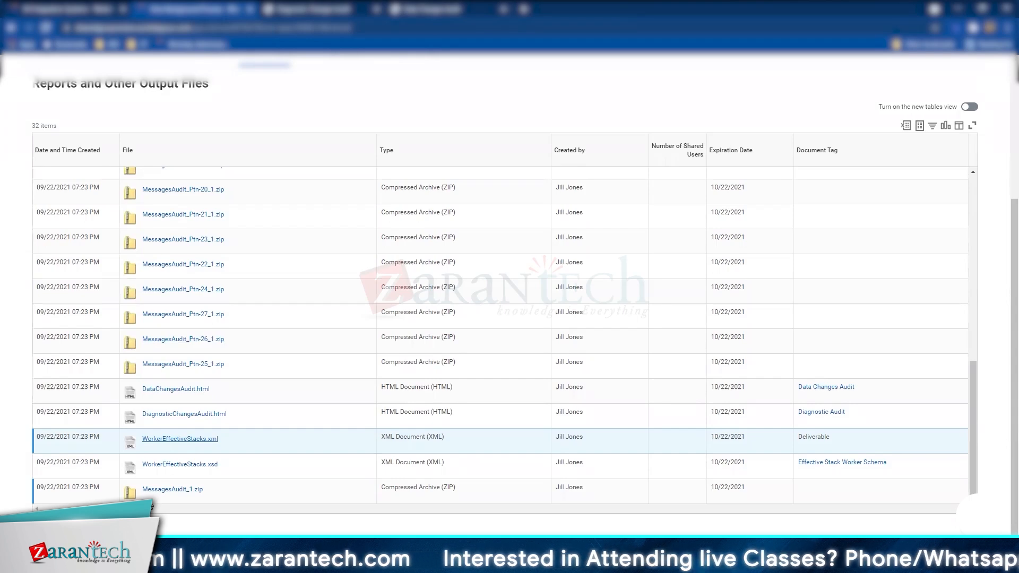
{"action": "scroll", "coordinate": [221, 364], "scroll_direction": "up", "scroll_amount": 10}
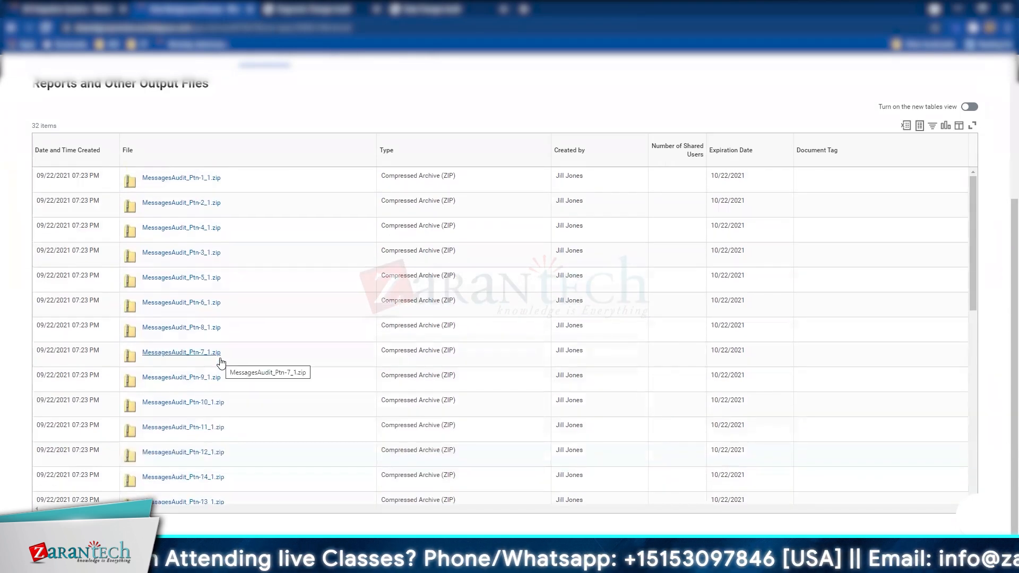
{"action": "scroll", "coordinate": [221, 364], "scroll_direction": "up", "scroll_amount": 4}
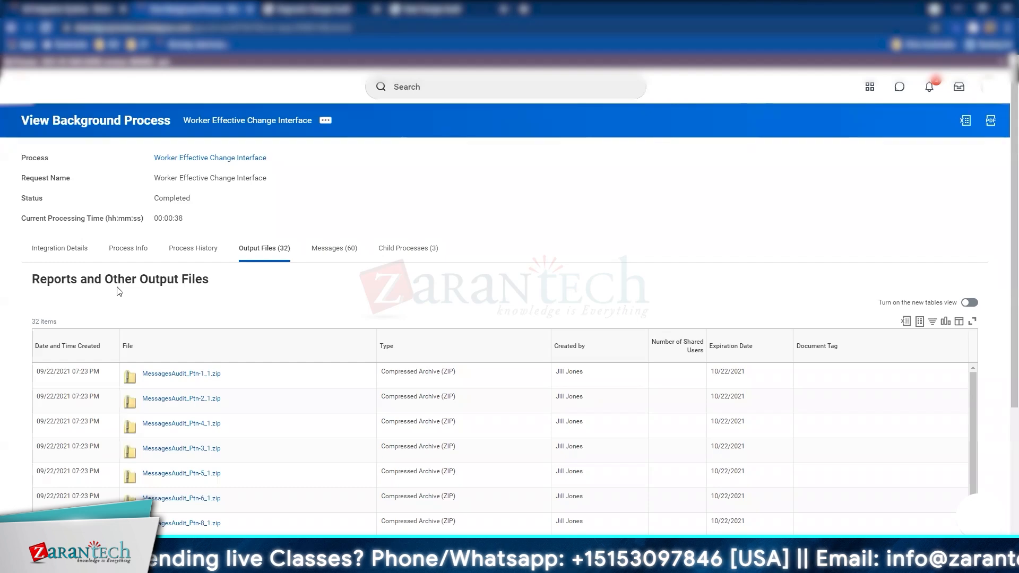
{"action": "scroll", "coordinate": [116, 292], "scroll_direction": "down", "scroll_amount": 4}
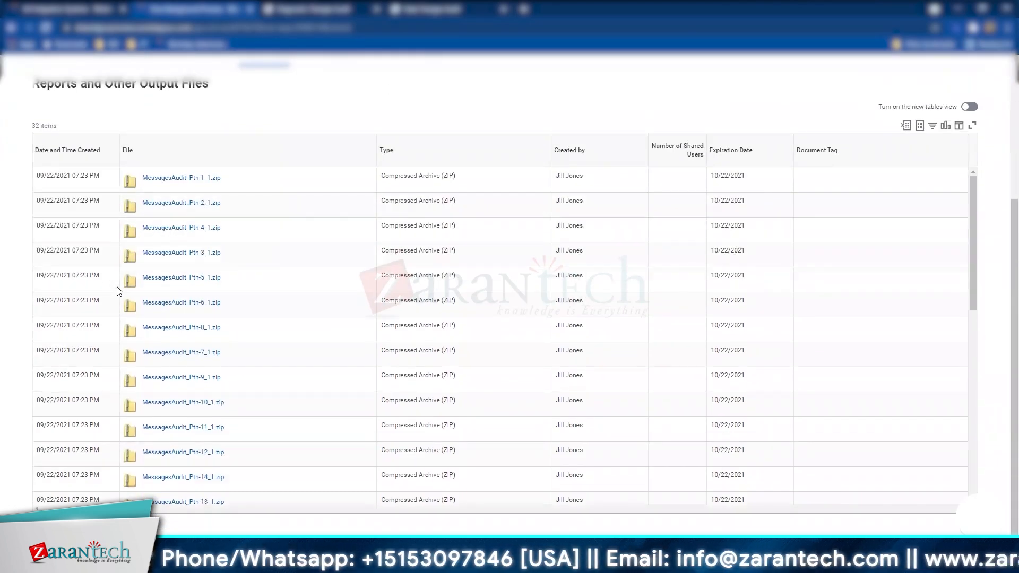
{"action": "scroll", "coordinate": [117, 291], "scroll_direction": "down", "scroll_amount": 10}
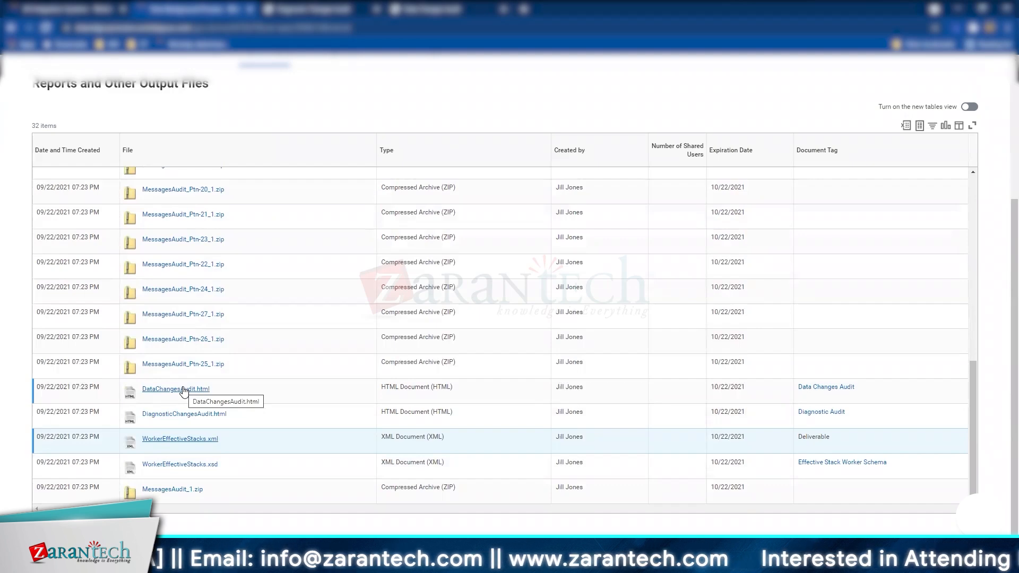
{"action": "left_click", "coordinate": [183, 389]}
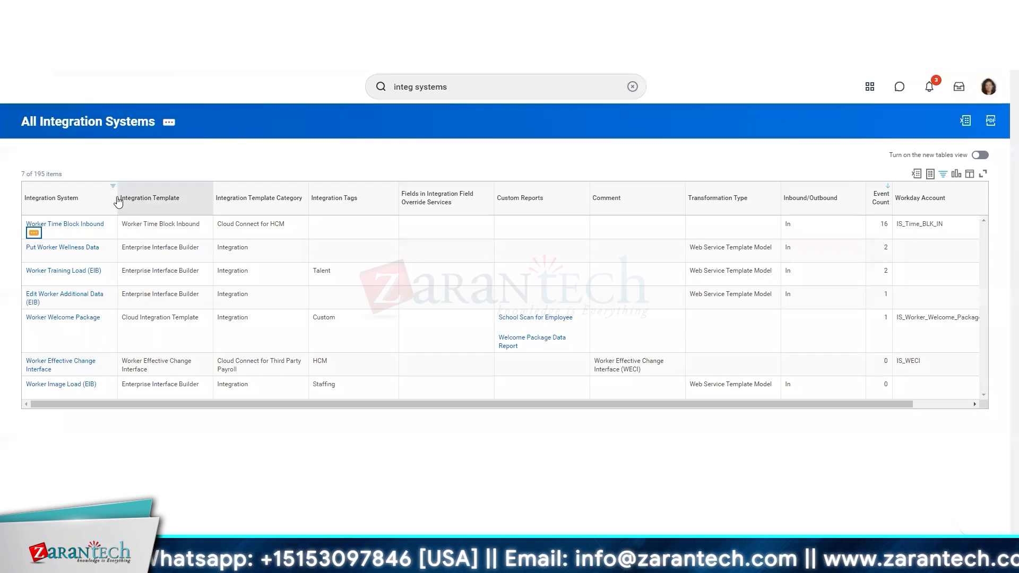
Remove the filter on the Integration System column in the All Integration Systems report, leaving Transformation Type unfiltered
{"action": "left_click", "coordinate": [106, 198]}
{"action": "left_click", "coordinate": [139, 466]}
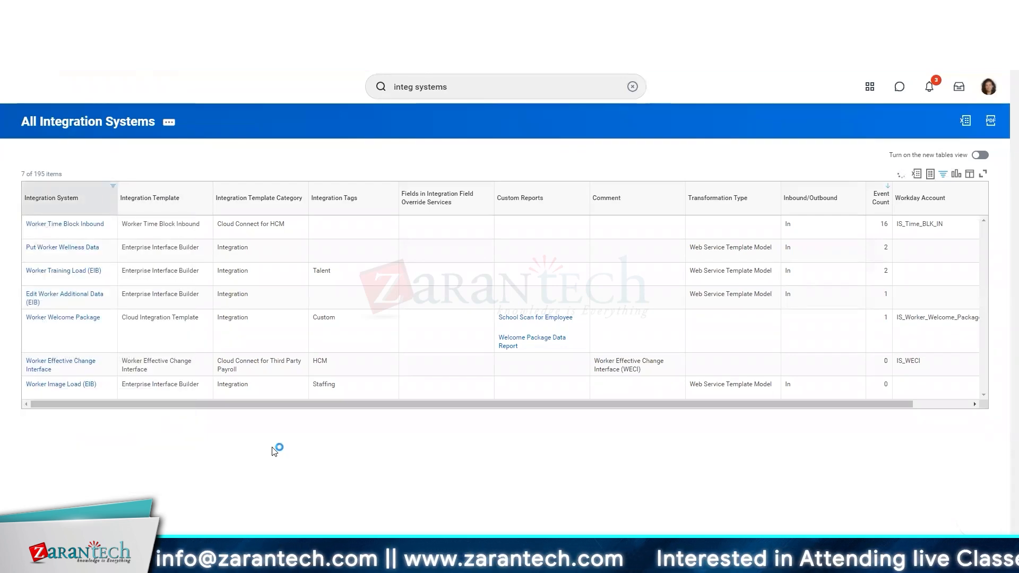
{"action": "left_click", "coordinate": [727, 198]}
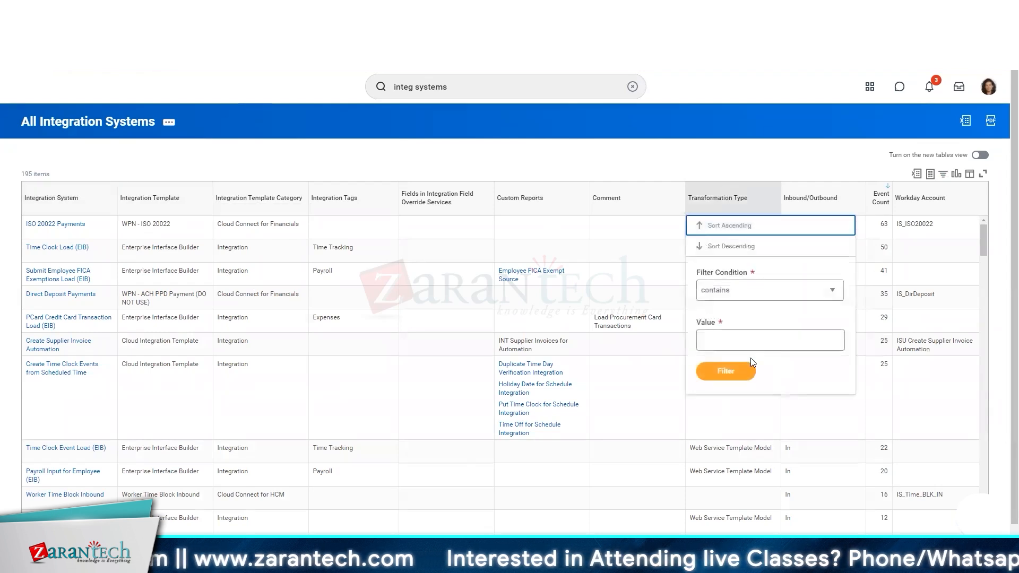
{"action": "left_click", "coordinate": [748, 341]}
{"action": "left_click", "coordinate": [883, 199]}
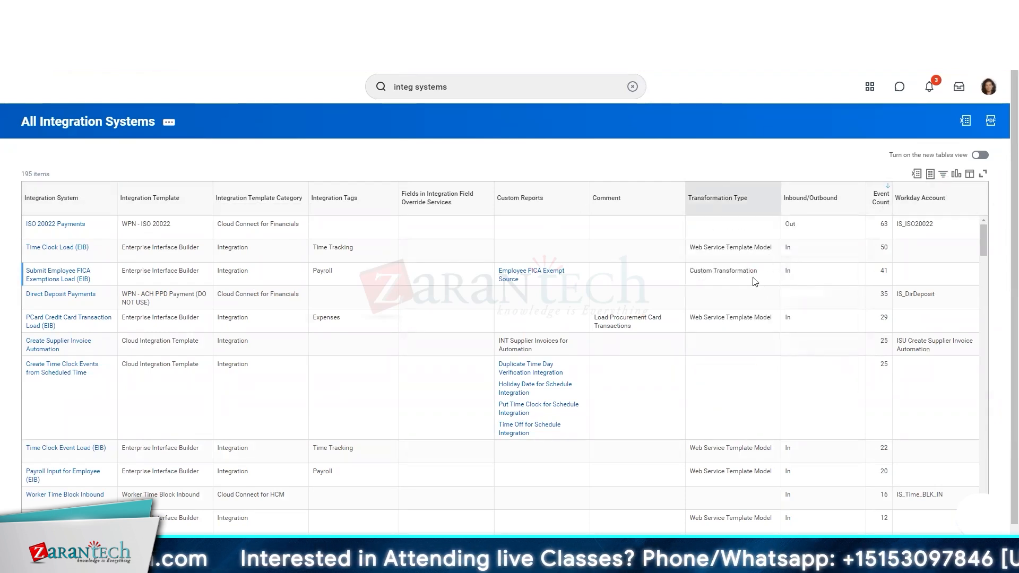
List the integration events of the Direct Deposit Payments system and open the completed event dated 02/24/2020
{"action": "right_click", "coordinate": [75, 300]}
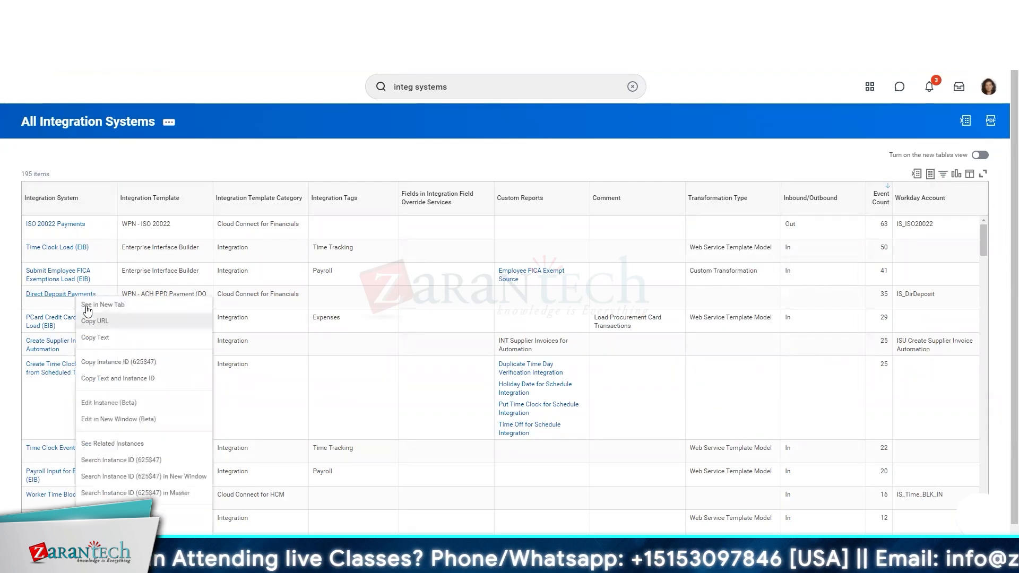
{"action": "key", "text": "Escape"}
{"action": "left_click", "coordinate": [104, 294]}
{"action": "mouse_move", "coordinate": [159, 323]}
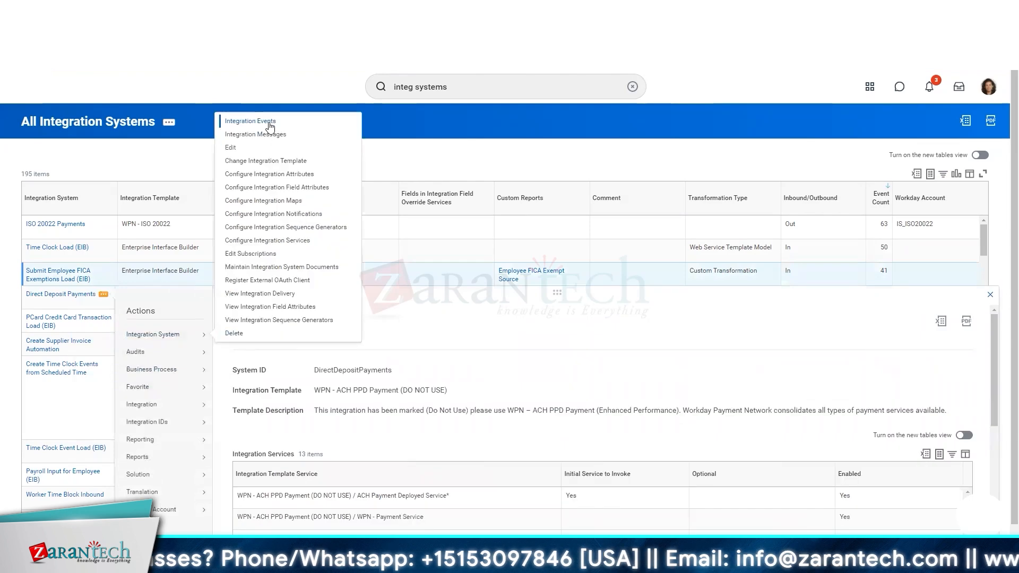
{"action": "left_click", "coordinate": [353, 169]}
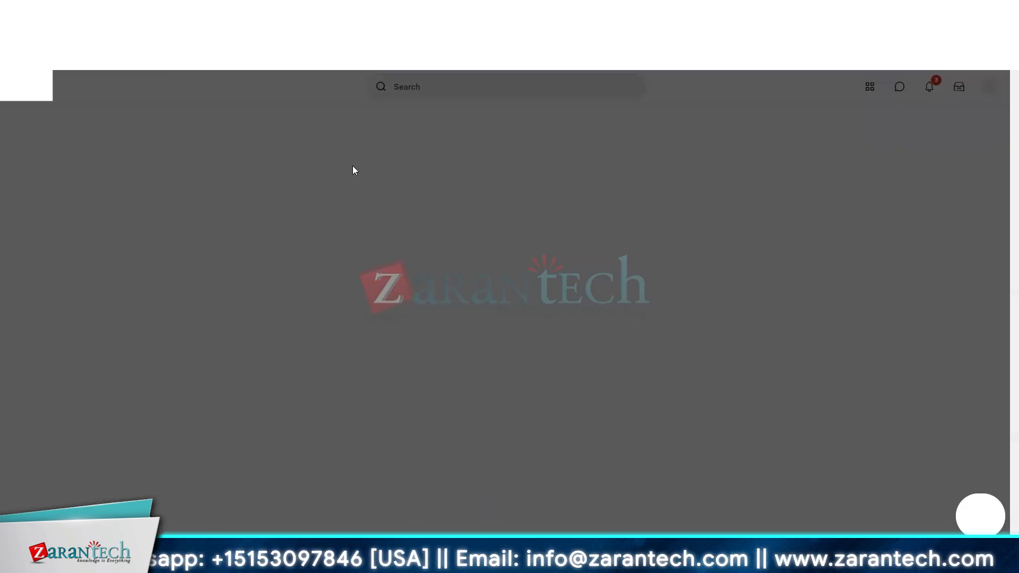
{"action": "left_click", "coordinate": [398, 331]}
{"action": "left_click", "coordinate": [317, 245]}
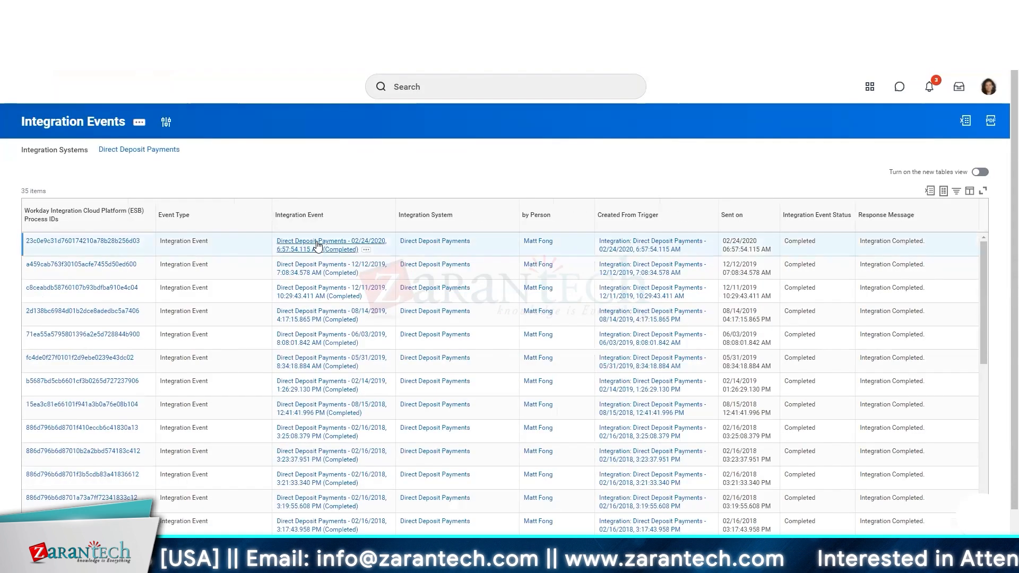
Review the Direct Deposit Payments event's child processes, event parameters, generated sequences and Consolidated Report and Logs
{"action": "scroll", "coordinate": [416, 212], "scroll_direction": "down", "scroll_amount": 7}
{"action": "scroll", "coordinate": [417, 213], "scroll_direction": "down", "scroll_amount": 2}
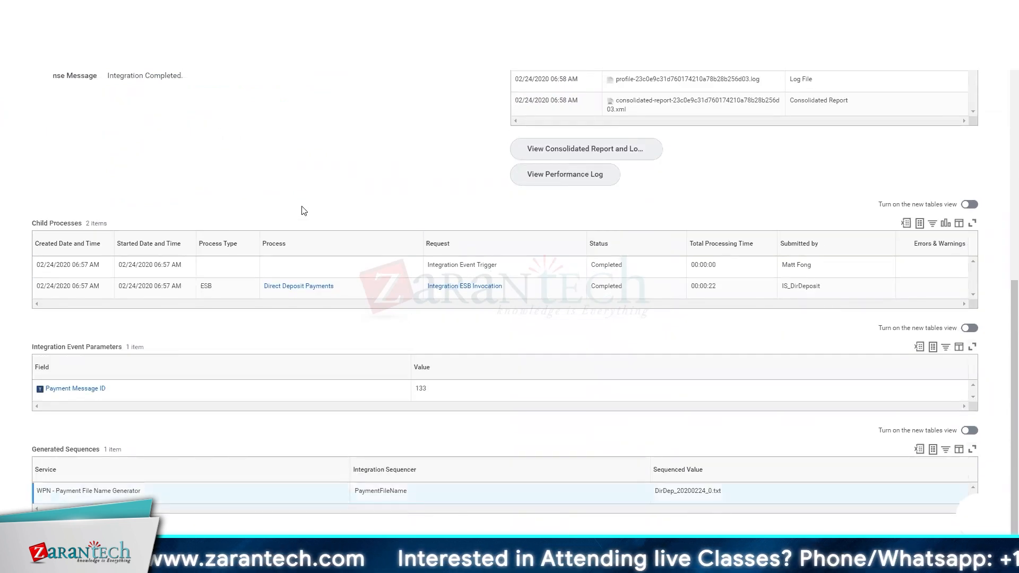
{"action": "scroll", "coordinate": [366, 265], "scroll_direction": "up", "scroll_amount": 8}
{"action": "scroll", "coordinate": [541, 417], "scroll_direction": "down", "scroll_amount": 3}
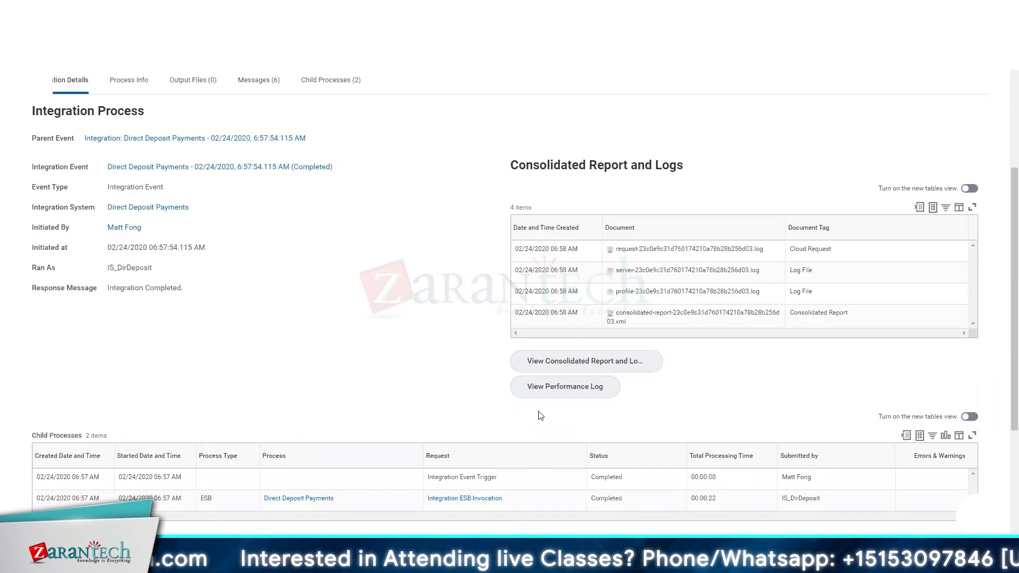
Look over the Direct Deposit Payments event's log documents, child processes and Payment Message ID parameter once more
{"action": "left_click", "coordinate": [199, 84]}
{"action": "left_click", "coordinate": [74, 275]}
{"action": "scroll", "coordinate": [739, 244], "scroll_direction": "down", "scroll_amount": 5}
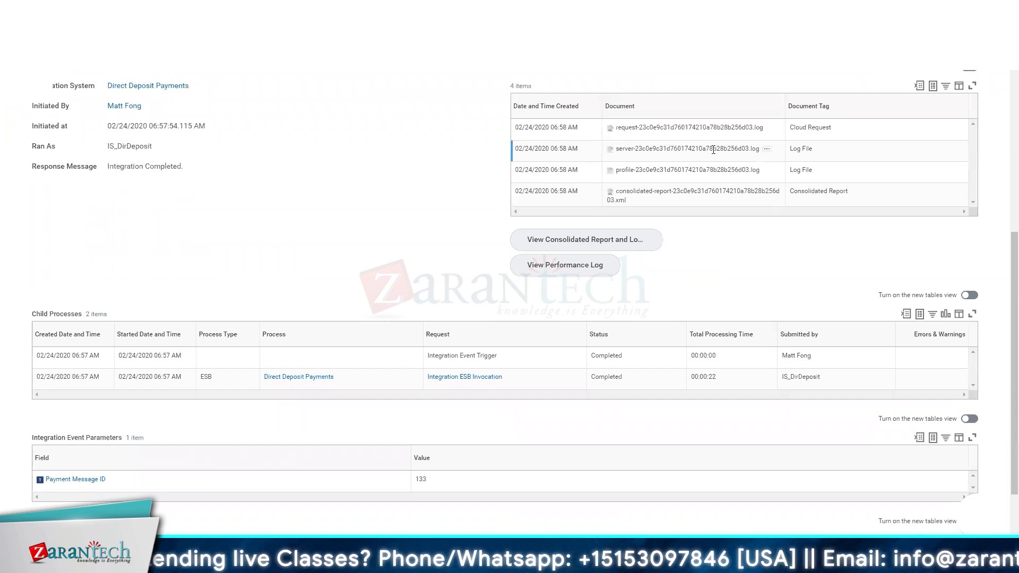
{"action": "scroll", "coordinate": [784, 368], "scroll_direction": "down", "scroll_amount": 2}
Return to the All Integration Systems report and preview the details of the Worker Time Block Inbound integration system
{"action": "triple_click", "coordinate": [685, 489]}
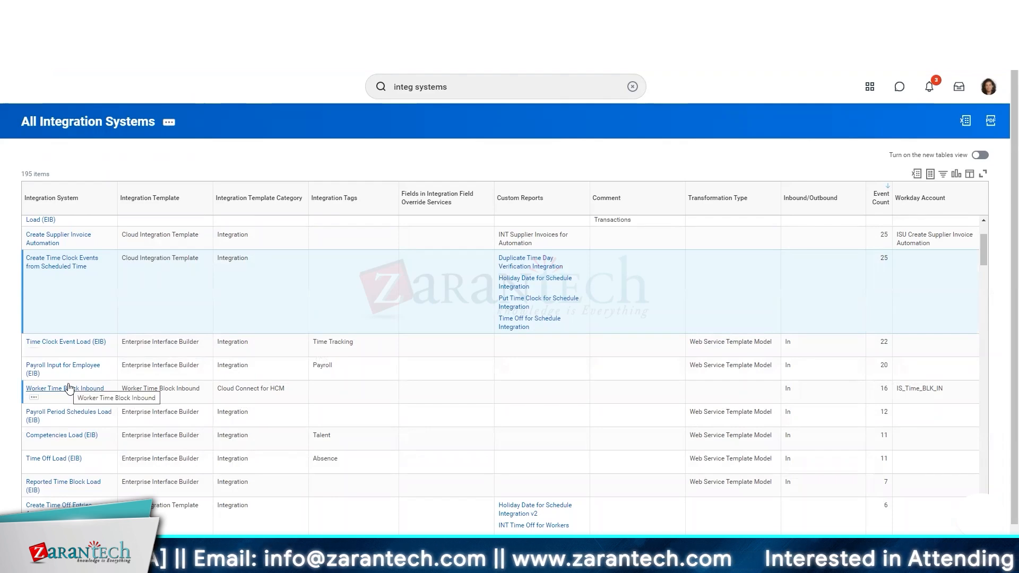
{"action": "left_click", "coordinate": [34, 398]}
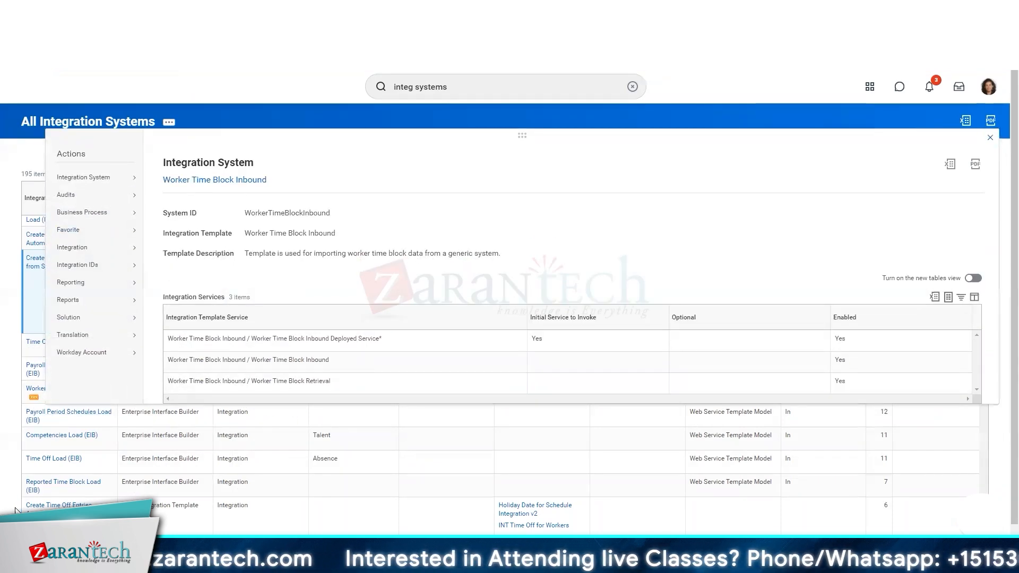
{"action": "scroll", "coordinate": [741, 431], "scroll_direction": "down", "scroll_amount": 4}
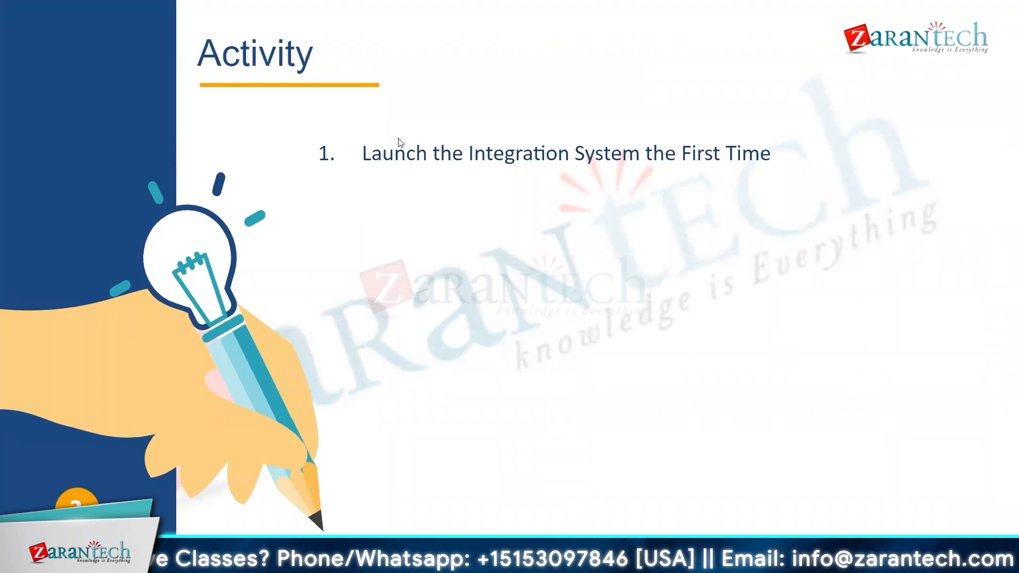
{"action": "left_click", "coordinate": [602, 169]}
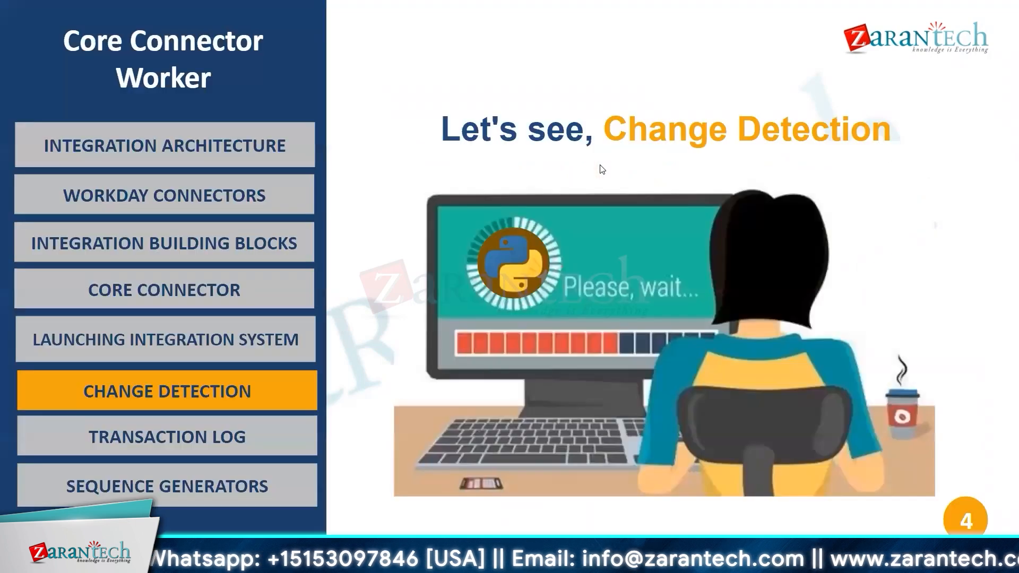
{"action": "left_click", "coordinate": [611, 178]}
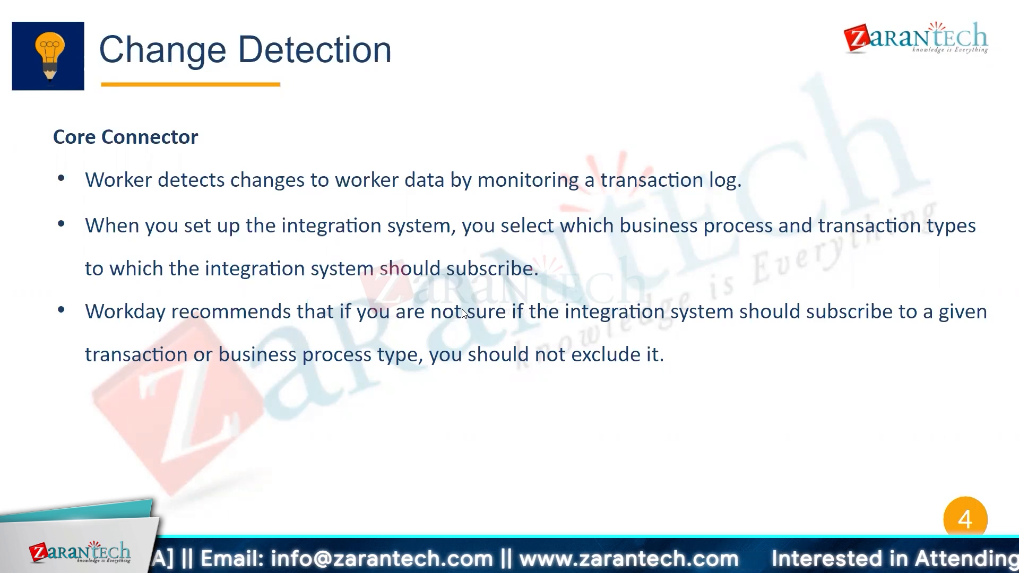
Switch back to Workday and review the services and attributes of the Worker Effective Change Interface integration system
{"action": "key", "text": "alt+Tab"}
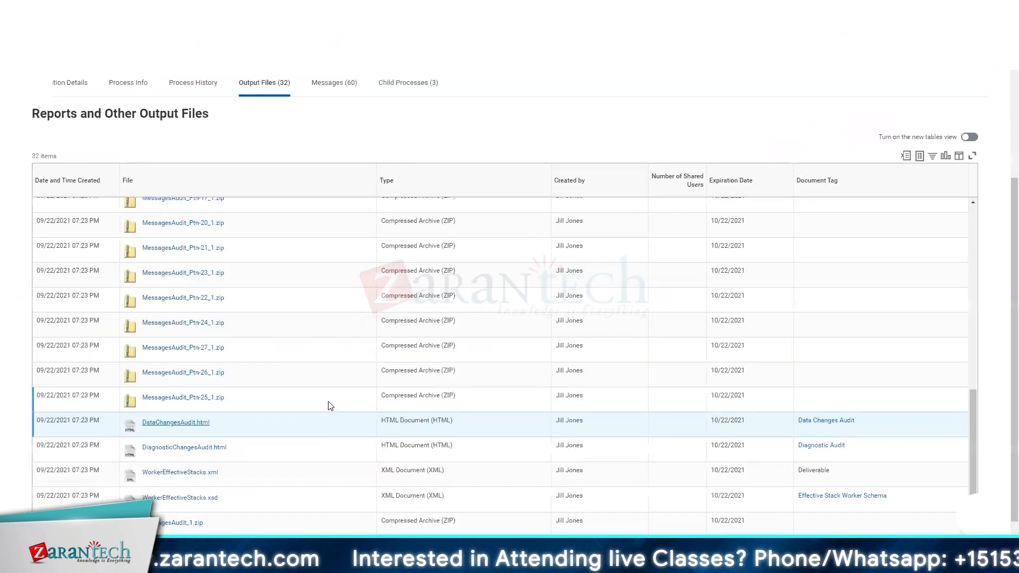
{"action": "scroll", "coordinate": [329, 405], "scroll_direction": "up", "scroll_amount": 5}
{"action": "left_click", "coordinate": [55, 85]}
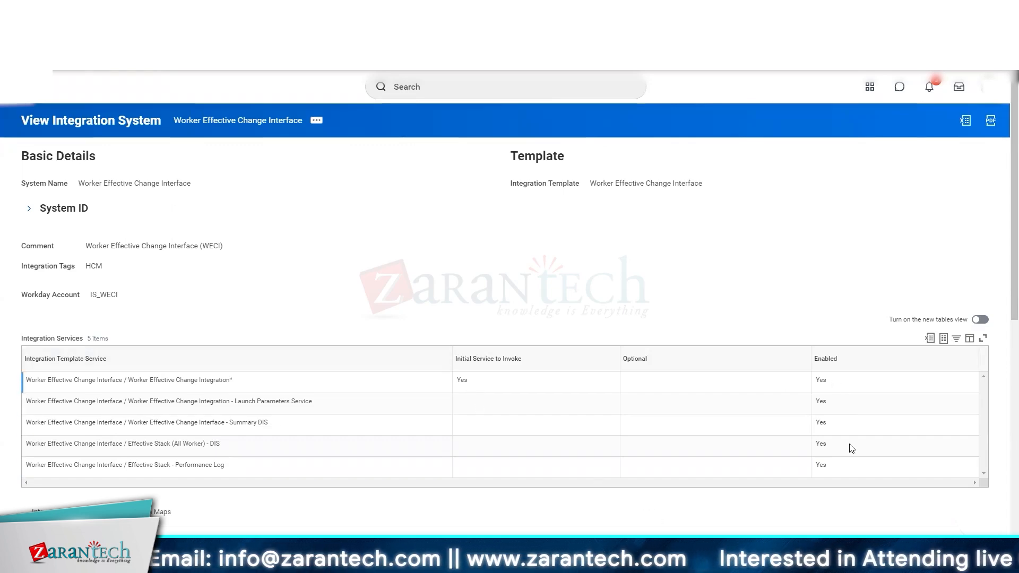
{"action": "scroll", "coordinate": [282, 258], "scroll_direction": "down", "scroll_amount": 1}
{"action": "scroll", "coordinate": [281, 258], "scroll_direction": "down", "scroll_amount": 3}
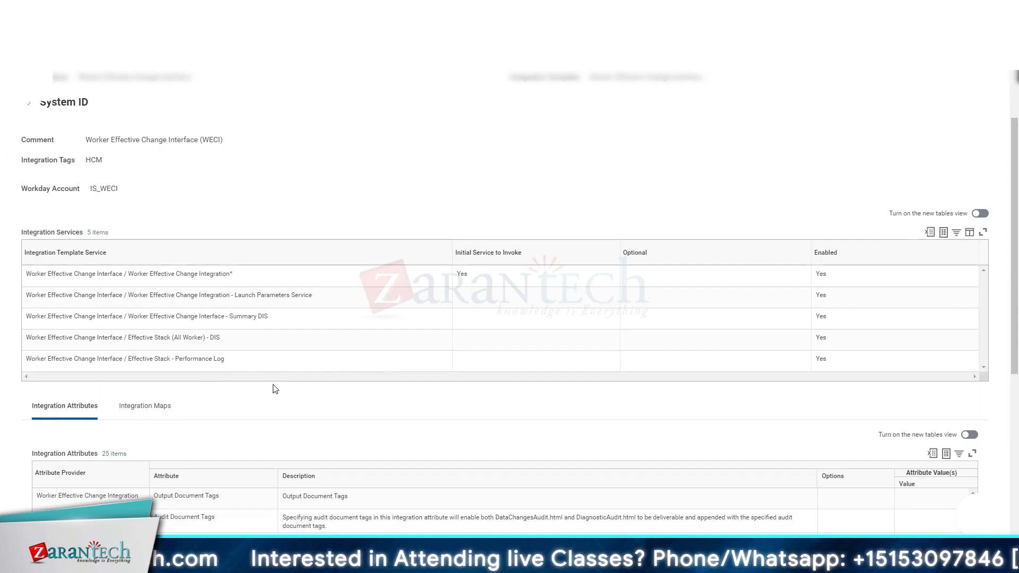
{"action": "scroll", "coordinate": [275, 389], "scroll_direction": "up", "scroll_amount": 2}
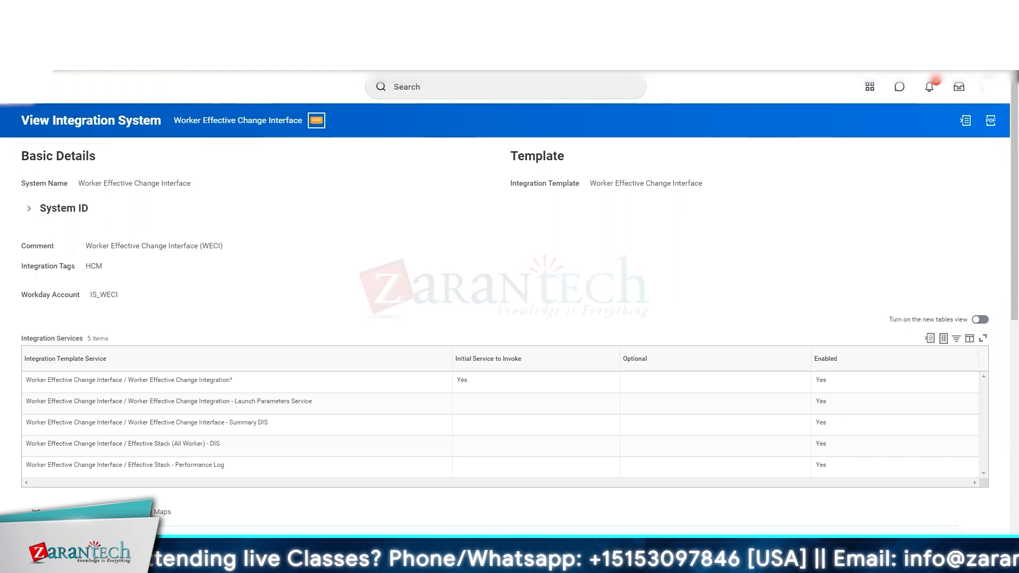
{"action": "key", "text": "F5"}
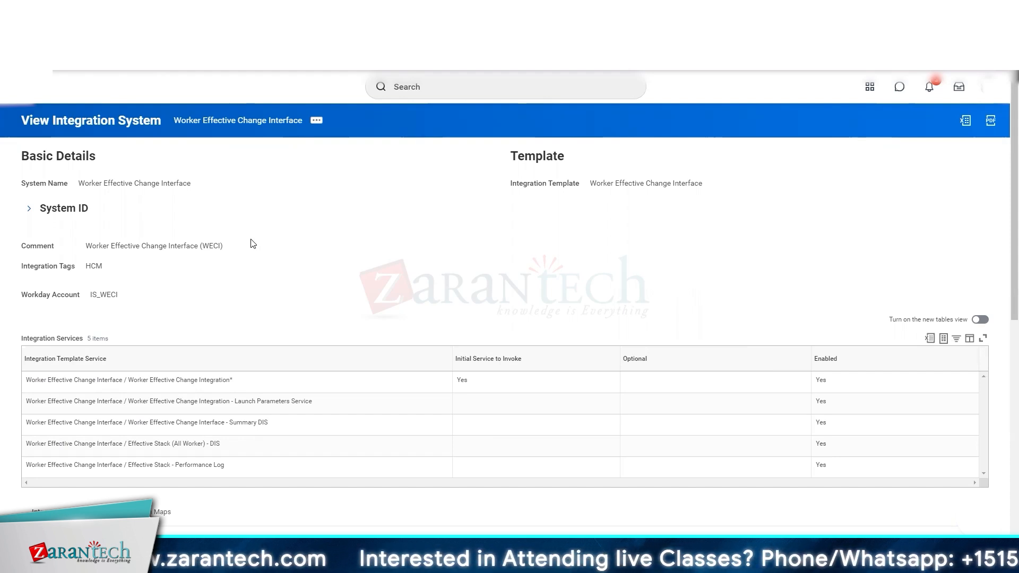
Start a launch of the Worker Effective Change Interface integration with run frequency Run Now and open its integration criteria
{"action": "left_click", "coordinate": [317, 120]}
{"action": "mouse_move", "coordinate": [380, 179]}
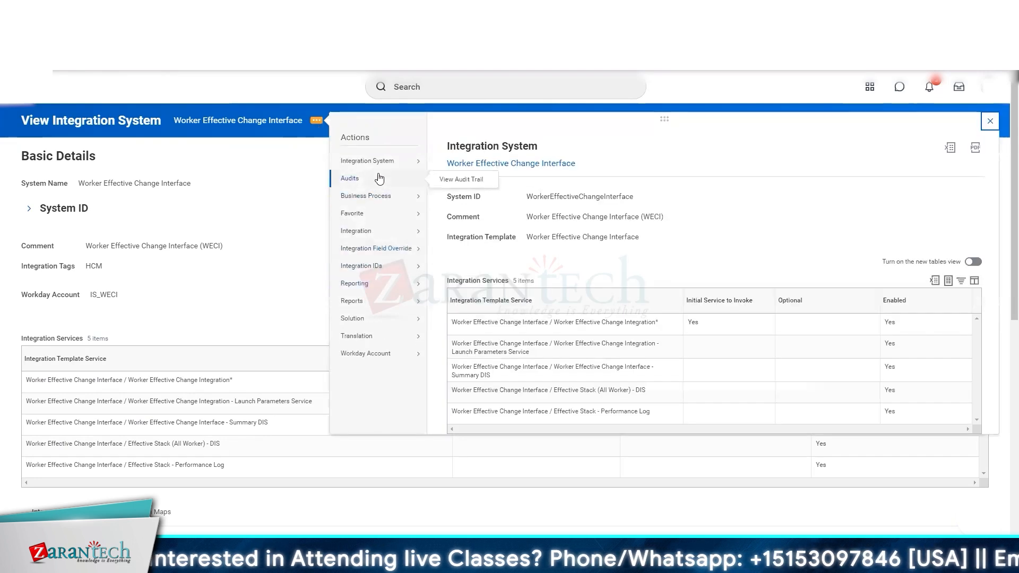
{"action": "left_click", "coordinate": [458, 232]}
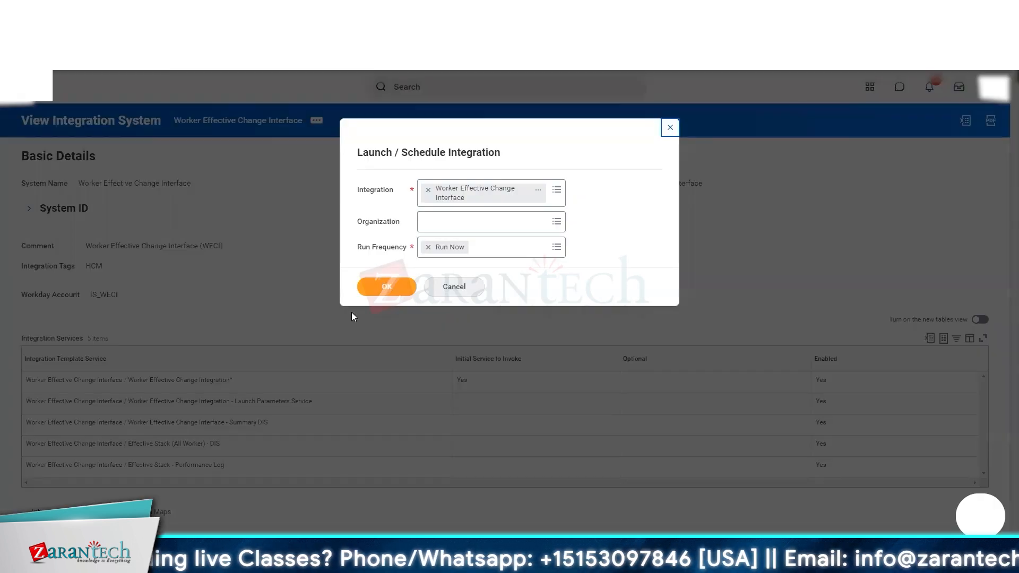
{"action": "left_click", "coordinate": [378, 287]}
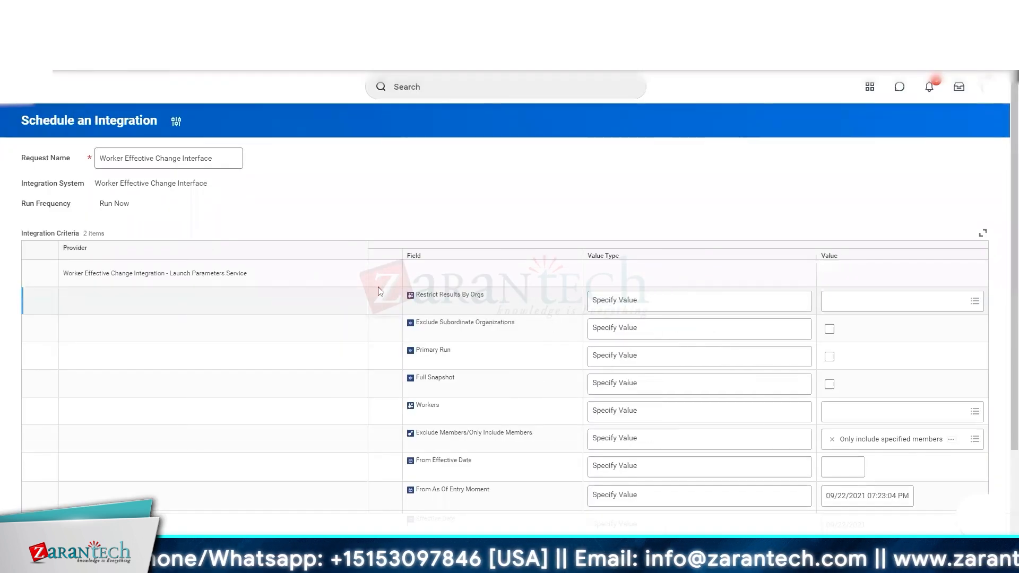
Set From Effective Date and the date of From As Of Entry Moment to 09/13/2021 in the integration criteria
{"action": "scroll", "coordinate": [584, 420], "scroll_direction": "down", "scroll_amount": 2}
{"action": "left_click", "coordinate": [890, 471]}
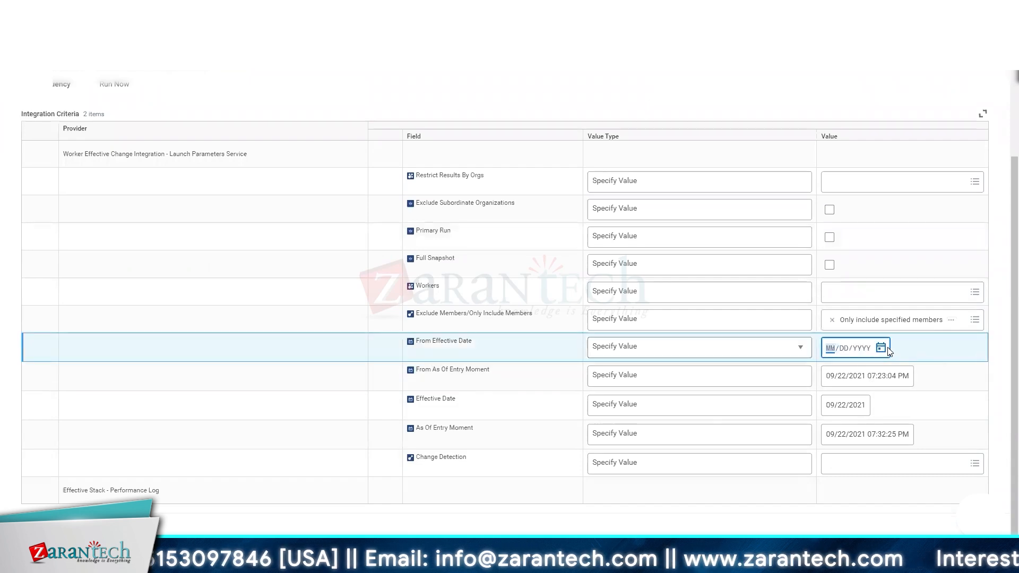
{"action": "left_click", "coordinate": [888, 349]}
{"action": "left_click", "coordinate": [764, 431]}
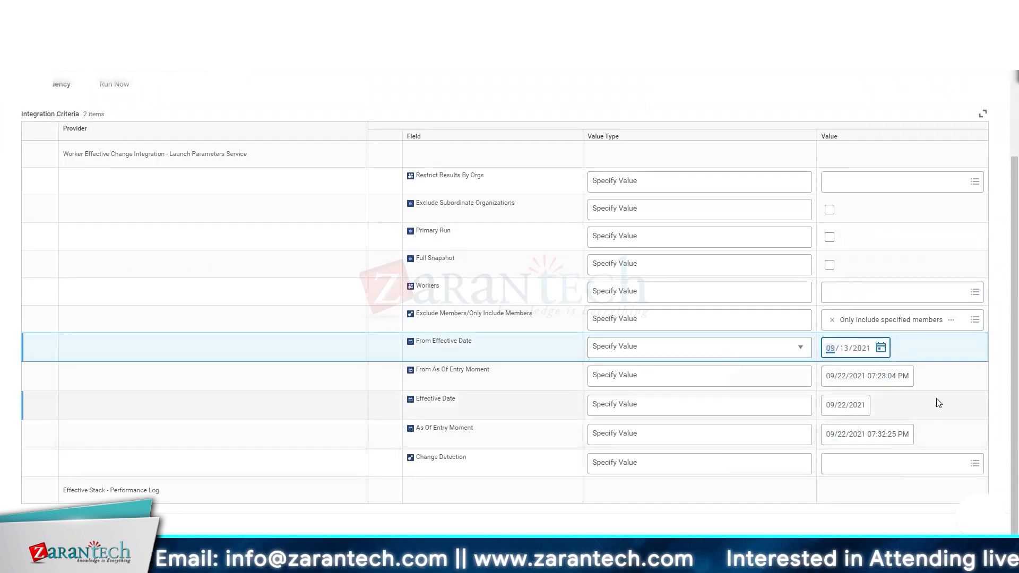
{"action": "left_click", "coordinate": [841, 384]}
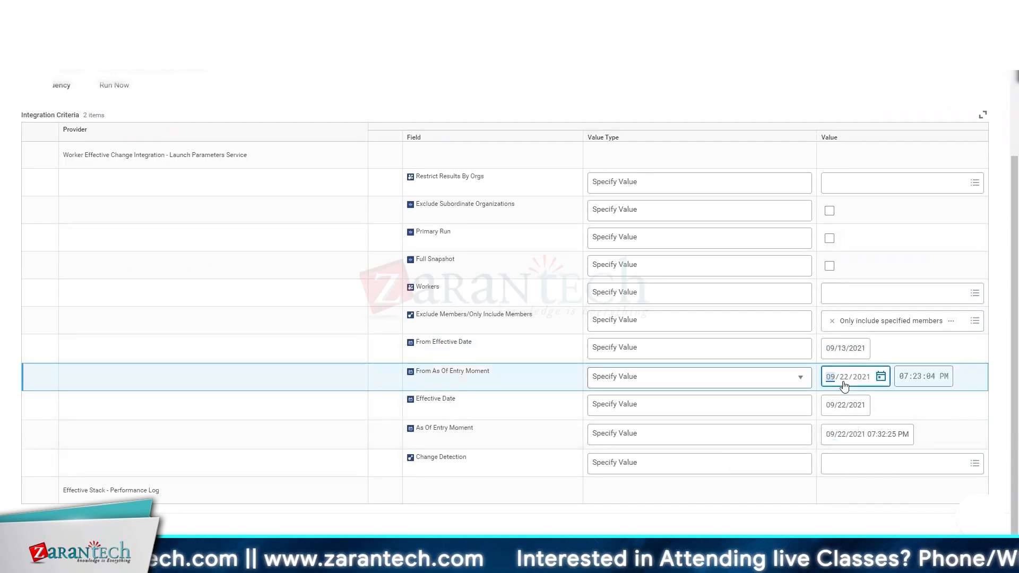
{"action": "left_click", "coordinate": [843, 384]}
{"action": "left_click", "coordinate": [884, 377]}
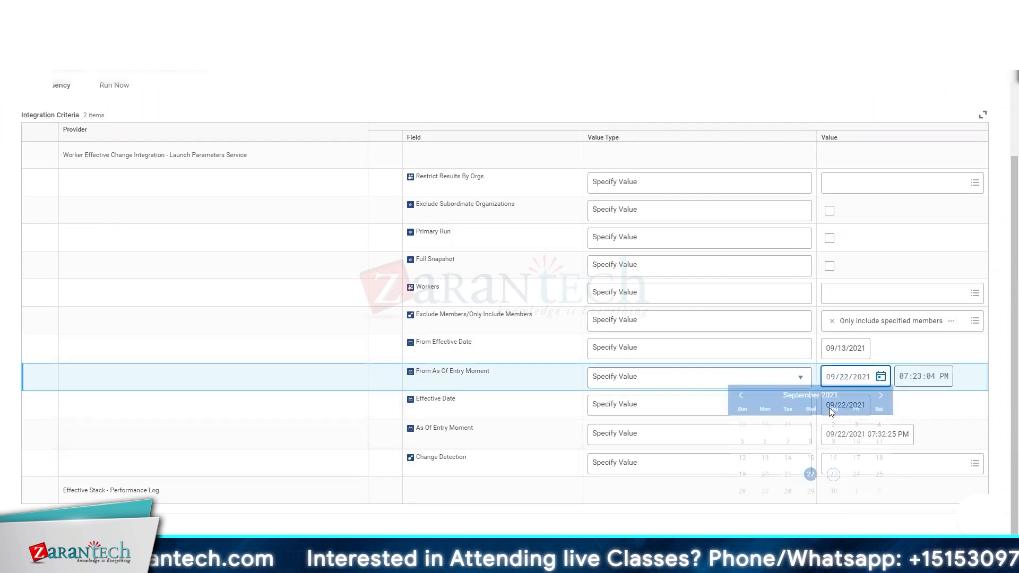
{"action": "left_click", "coordinate": [765, 459]}
Check the choices for Change Detection and the details of the "Only include specified members" value
{"action": "left_click", "coordinate": [950, 463]}
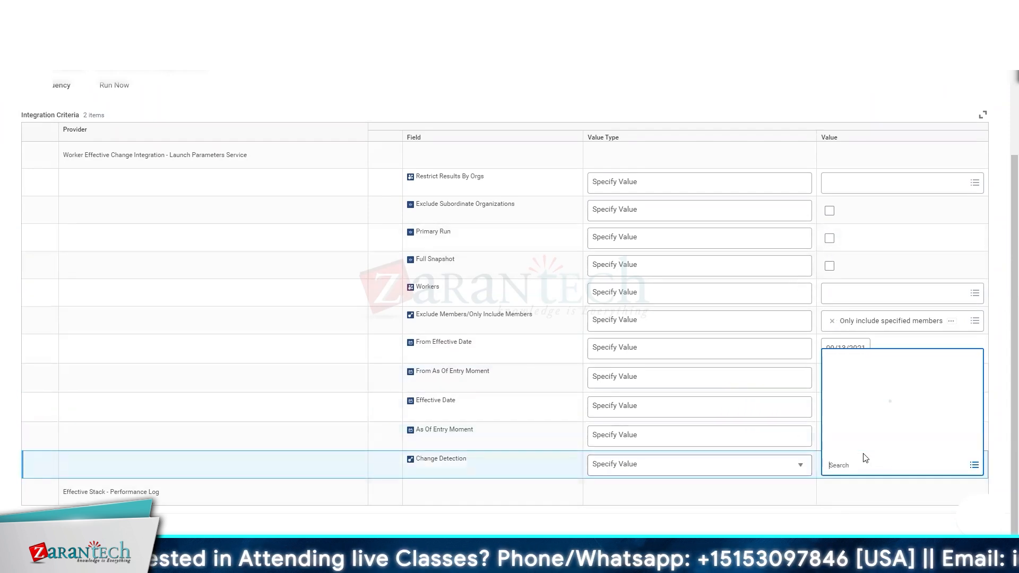
{"action": "left_click", "coordinate": [282, 494]}
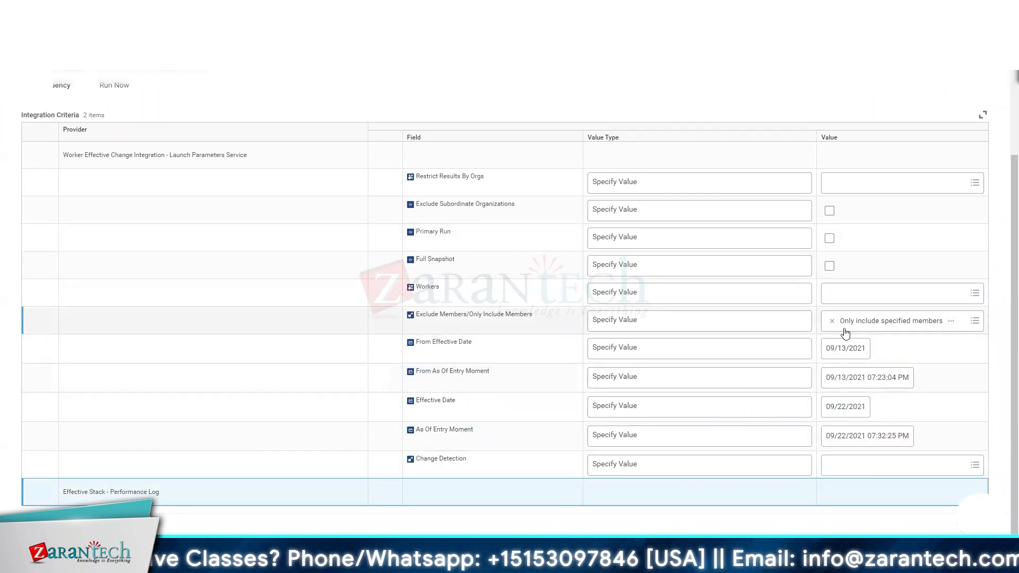
{"action": "left_click", "coordinate": [842, 323]}
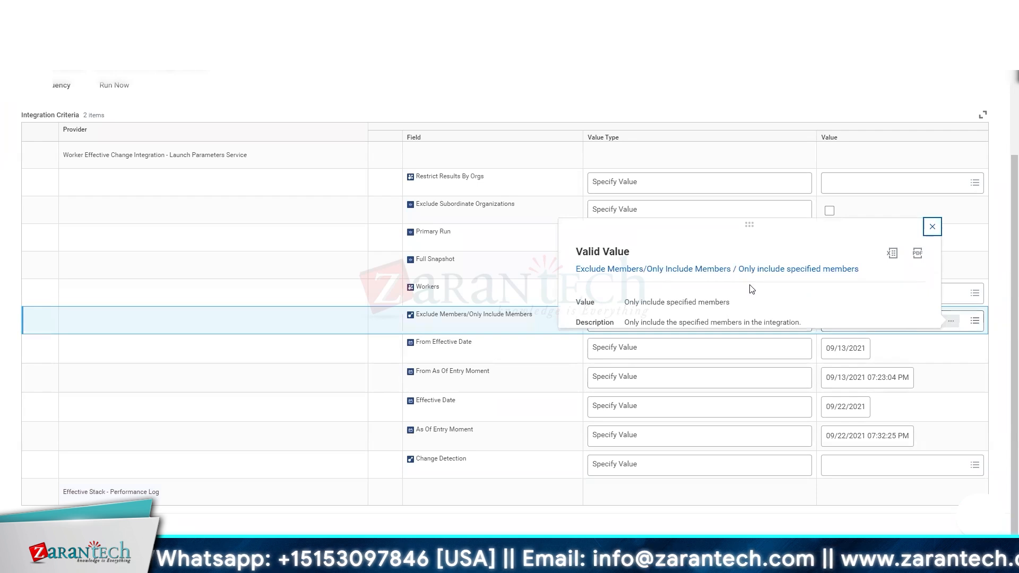
{"action": "left_click", "coordinate": [933, 227]}
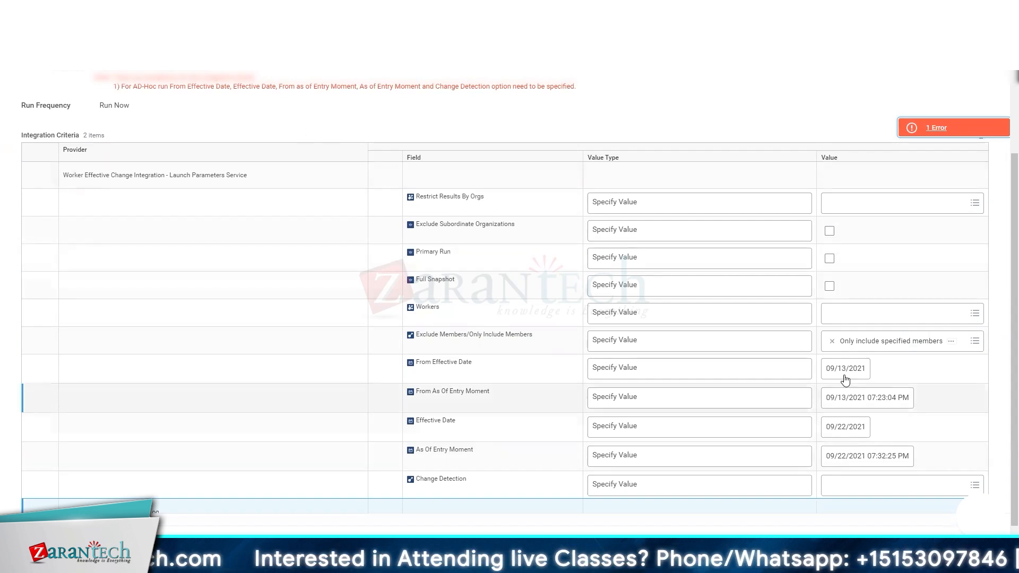
Set Effective Date and the date of As Of Entry Moment to 09/13/2021
{"action": "left_click", "coordinate": [843, 428]}
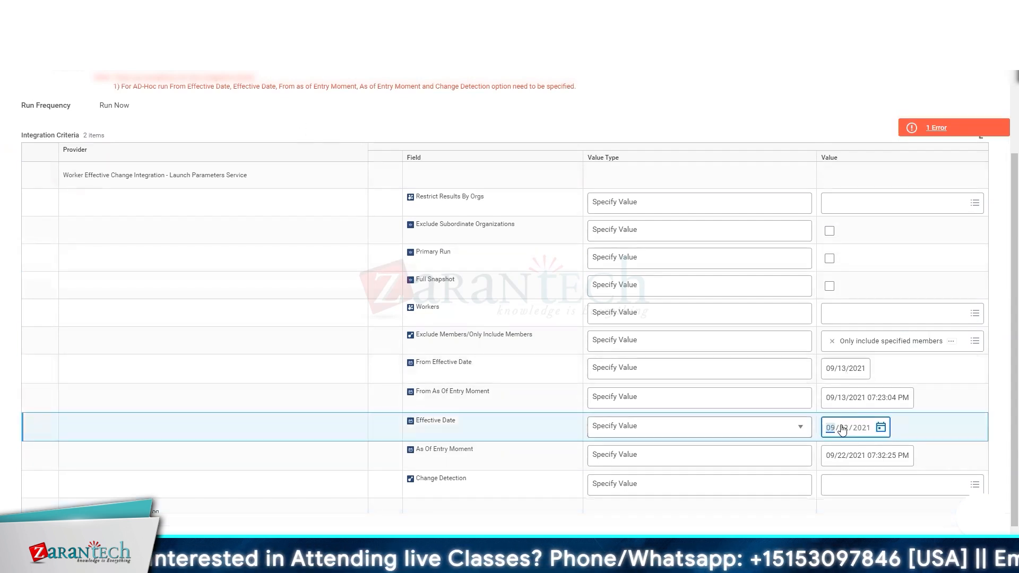
{"action": "left_click", "coordinate": [882, 428]}
{"action": "left_click", "coordinate": [740, 393]}
{"action": "left_click", "coordinate": [902, 457]}
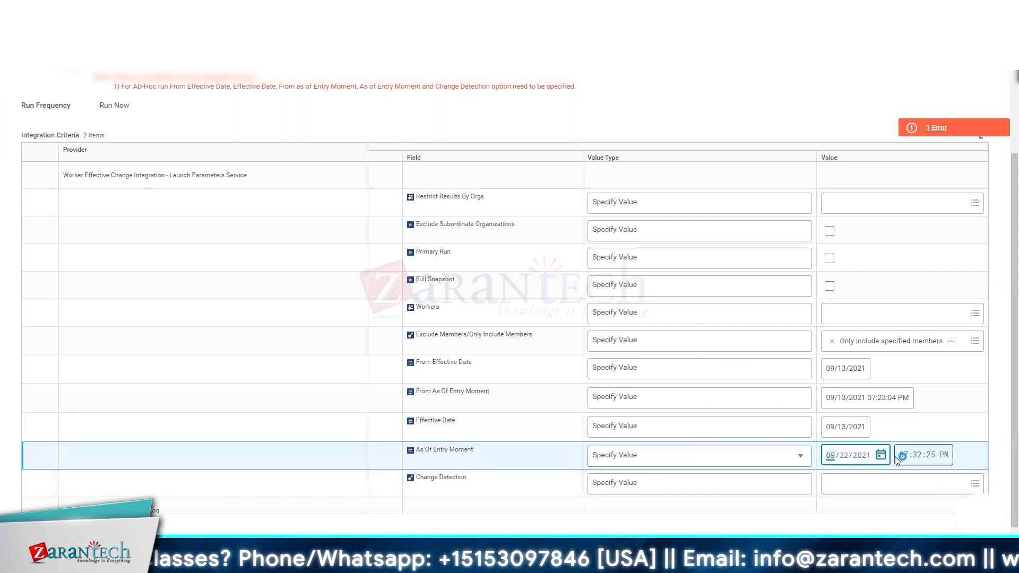
{"action": "left_click", "coordinate": [878, 456]}
{"action": "left_click", "coordinate": [742, 421]}
Set From Effective Date and the date of From As Of Entry Moment to 09/22/2021 and try to submit the launch
{"action": "left_click", "coordinate": [850, 369]}
{"action": "left_click", "coordinate": [882, 369]}
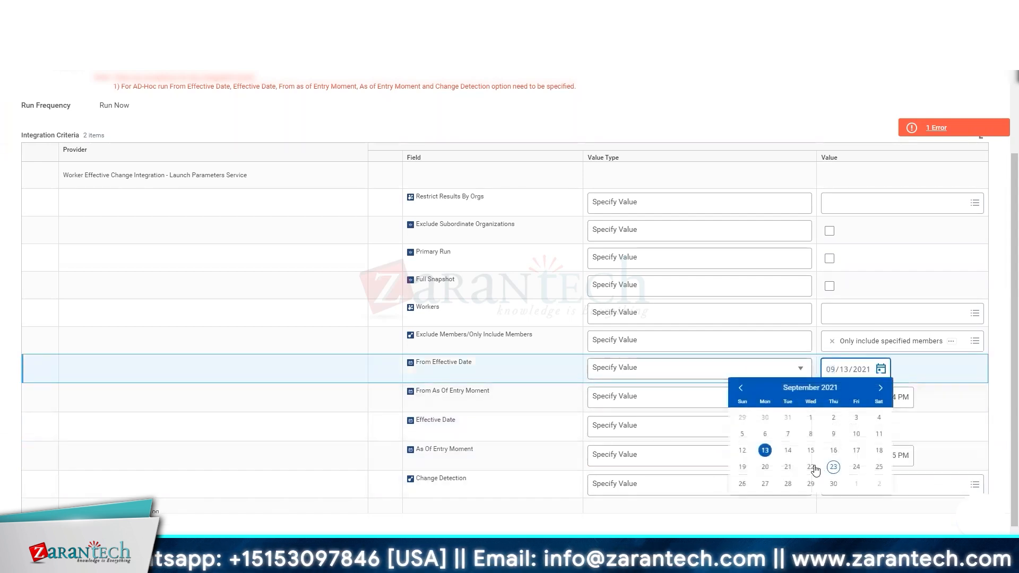
{"action": "left_click", "coordinate": [811, 465]}
{"action": "left_click", "coordinate": [850, 398]}
{"action": "left_click", "coordinate": [881, 397]}
{"action": "left_click", "coordinate": [811, 494]}
{"action": "left_click", "coordinate": [959, 461]}
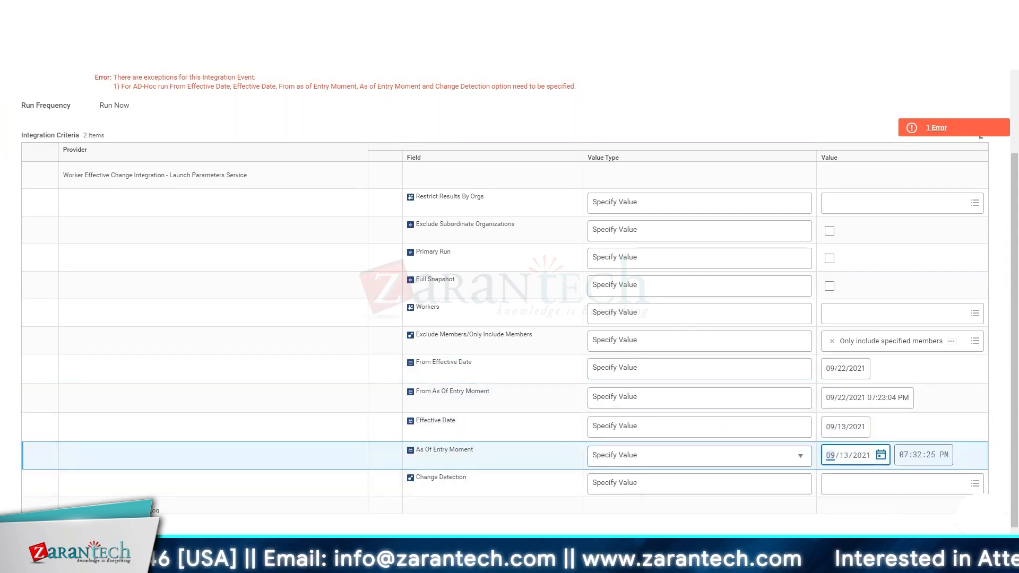
{"action": "left_click", "coordinate": [45, 533]}
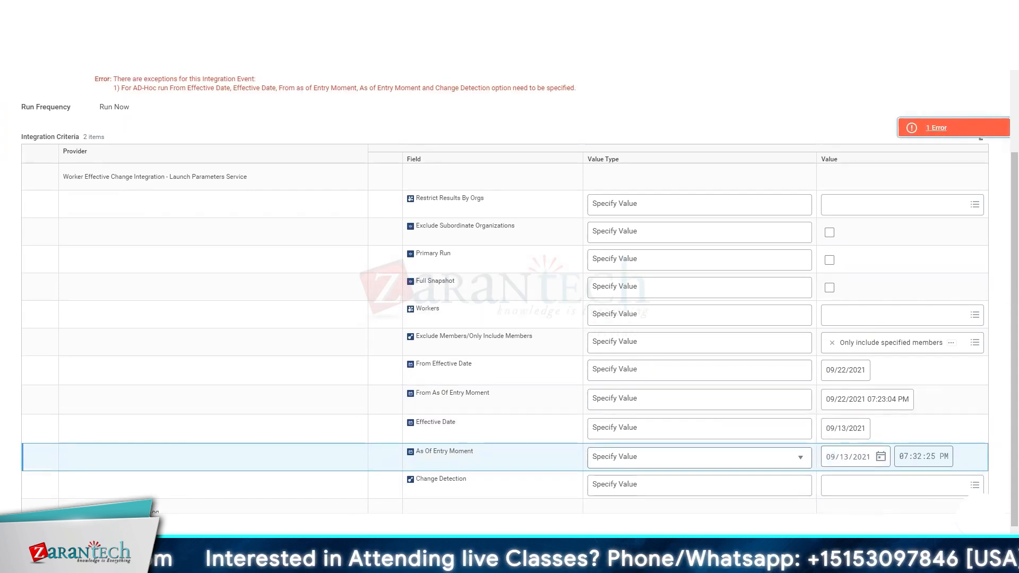
Set both the From Effective Date and the From As Of Entry Moment date back to 09/13/2021
{"action": "left_click", "coordinate": [839, 370]}
{"action": "left_click", "coordinate": [765, 435]}
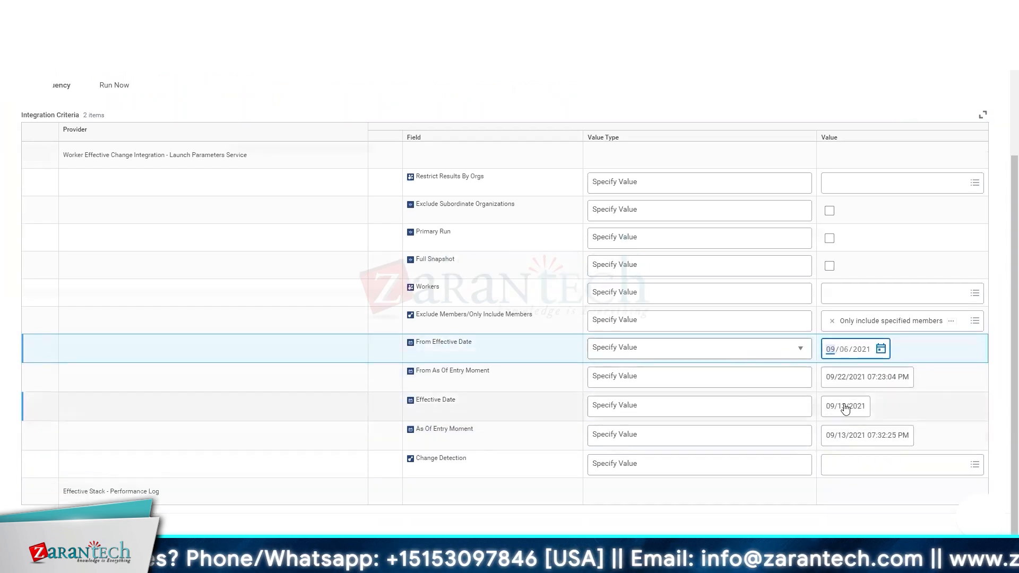
{"action": "left_click", "coordinate": [838, 377]}
{"action": "left_click", "coordinate": [841, 378]}
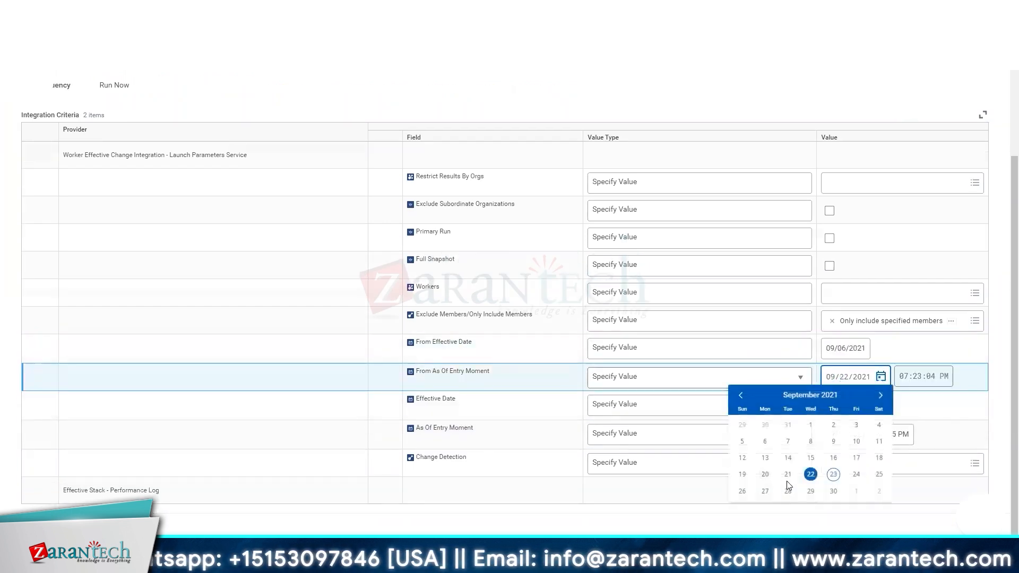
{"action": "left_click", "coordinate": [764, 458]}
{"action": "left_click", "coordinate": [869, 353]}
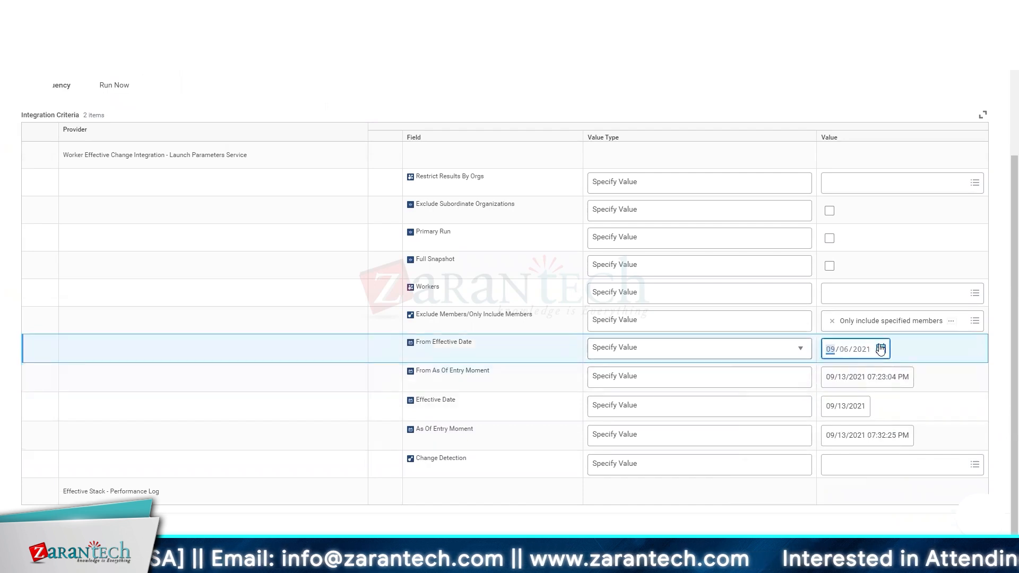
{"action": "left_click", "coordinate": [881, 350]}
{"action": "left_click", "coordinate": [764, 433]}
Set Effective Date and the date of As Of Entry Moment to 09/23/2021 and try to submit the launch
{"action": "left_click", "coordinate": [882, 410]}
{"action": "left_click", "coordinate": [883, 412]}
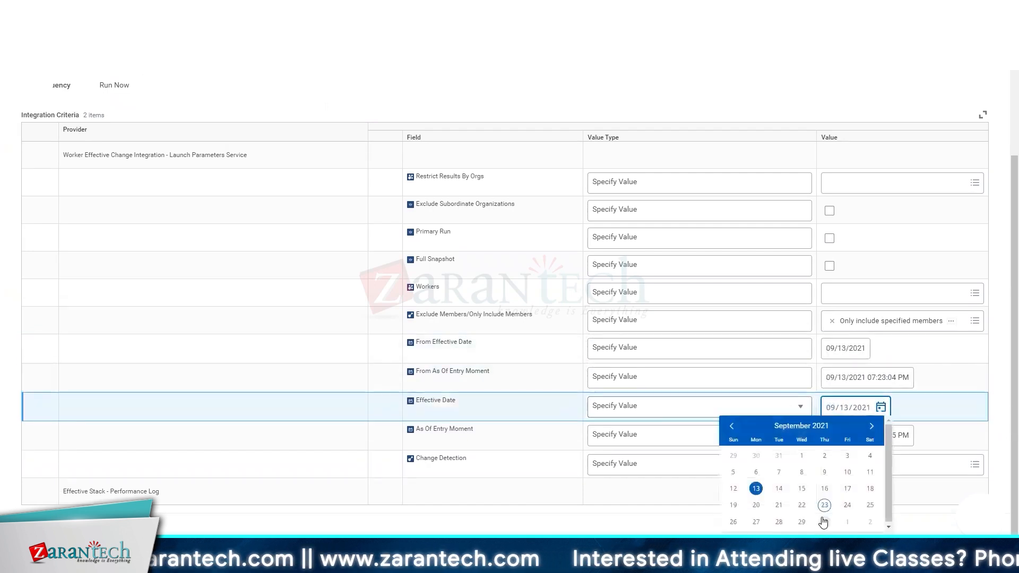
{"action": "left_click", "coordinate": [824, 508]}
{"action": "left_click", "coordinate": [905, 437]}
{"action": "left_click", "coordinate": [881, 436]}
{"action": "left_click", "coordinate": [810, 418]}
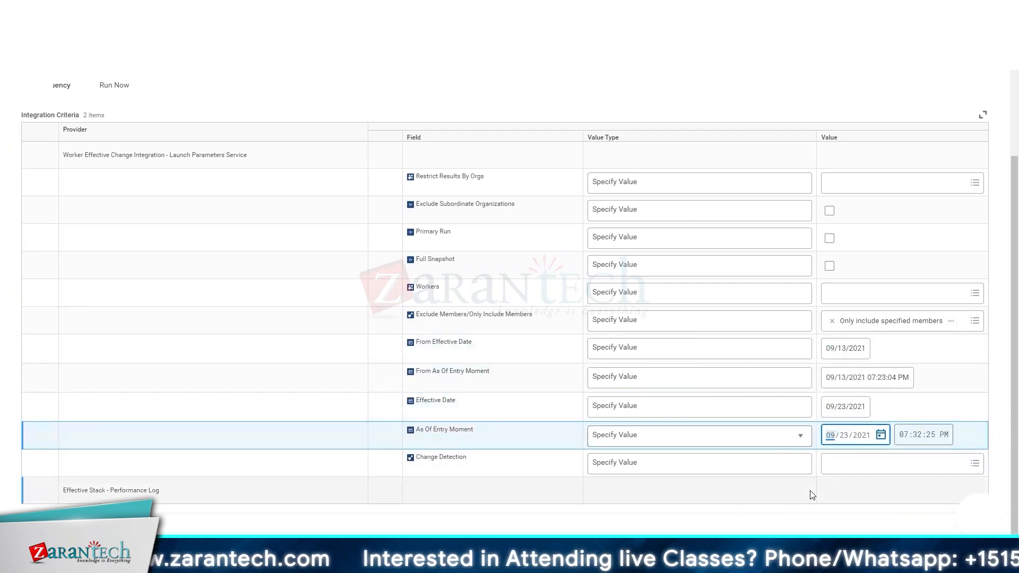
{"action": "left_click", "coordinate": [49, 529]}
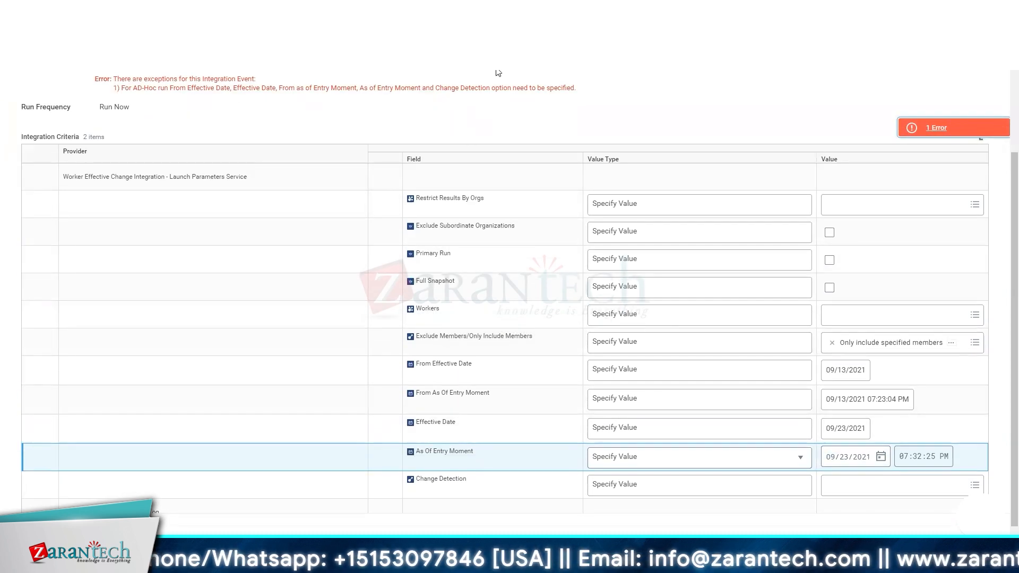
Enable Full Snapshot in the integration criteria
{"action": "scroll", "coordinate": [537, 204], "scroll_direction": "up", "scroll_amount": 3}
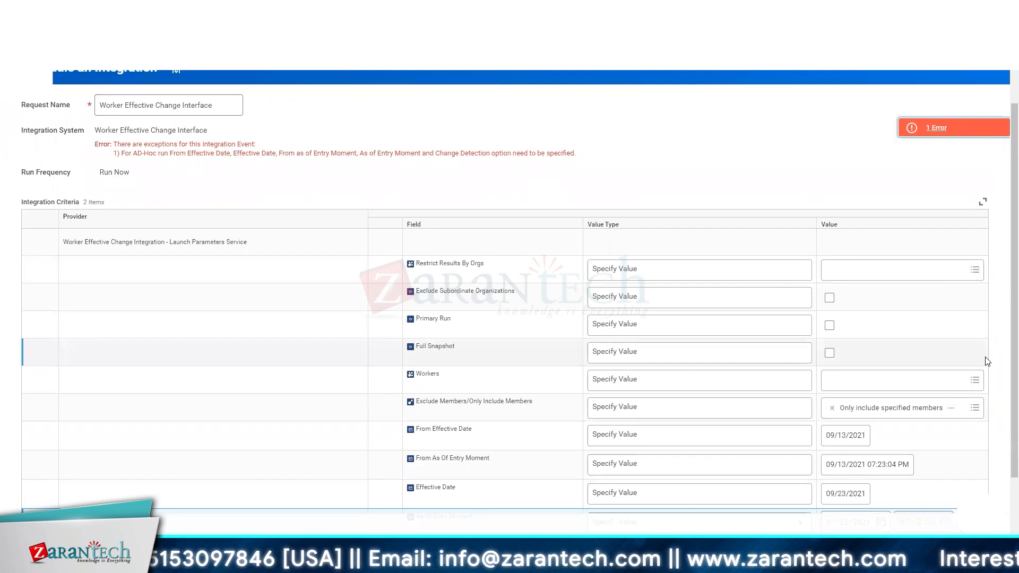
{"action": "left_click", "coordinate": [829, 353]}
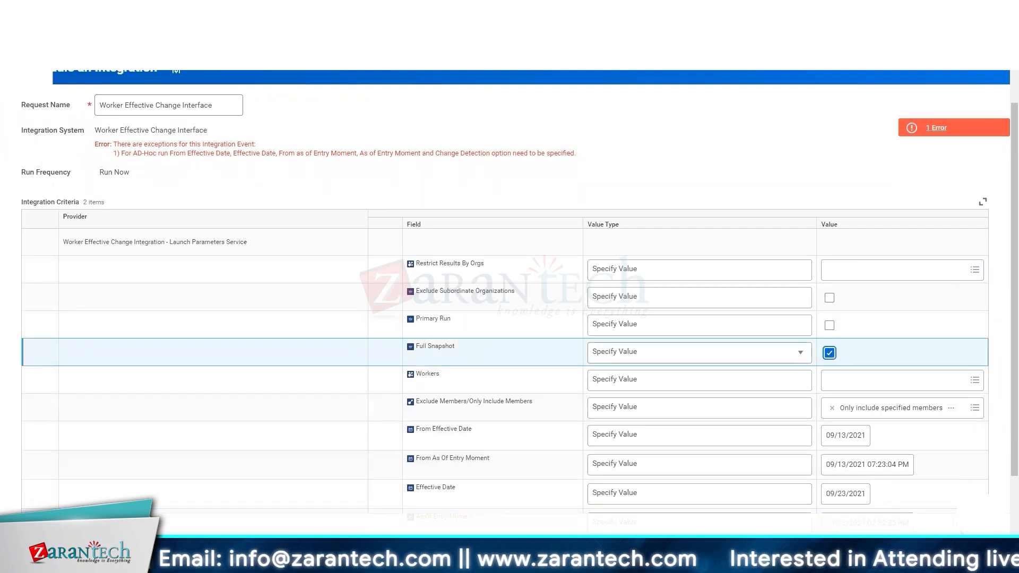
Set the date of From As Of Entry Moment to 09/20/2021 in the integration criteria
{"action": "scroll", "coordinate": [447, 424], "scroll_direction": "down", "scroll_amount": 2}
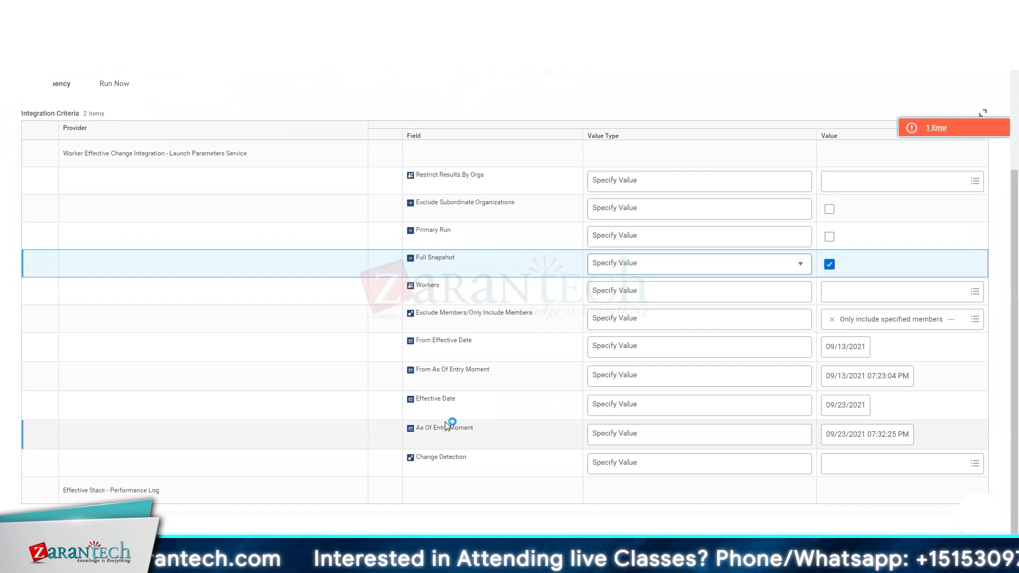
{"action": "left_click", "coordinate": [773, 351]}
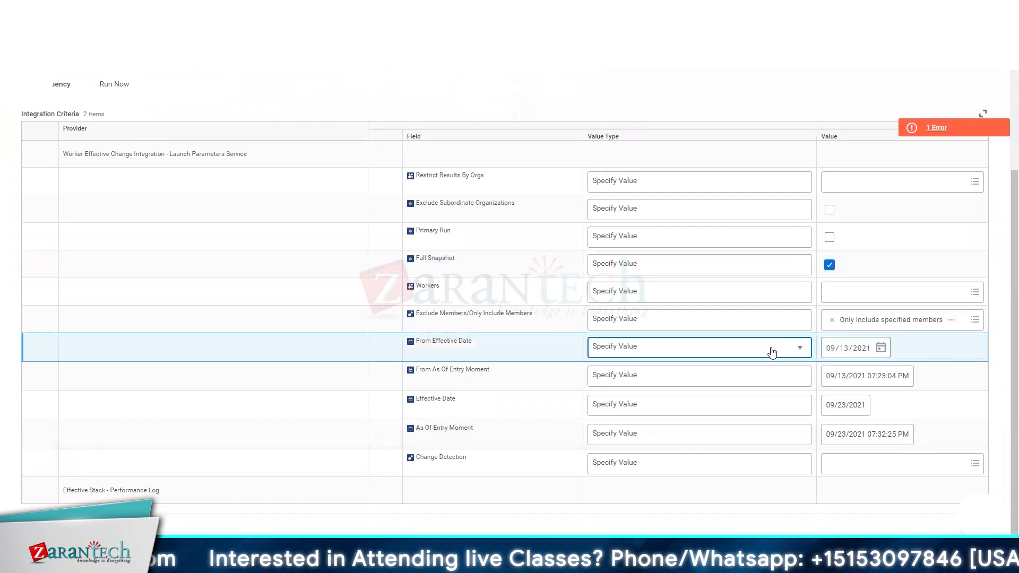
{"action": "left_click", "coordinate": [733, 414]}
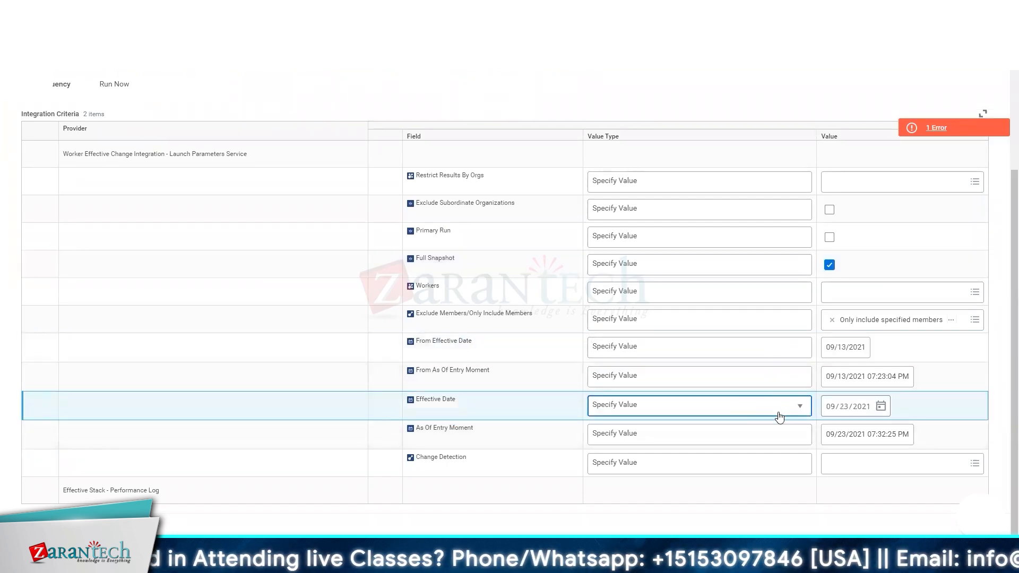
{"action": "left_click", "coordinate": [844, 376]}
{"action": "left_click", "coordinate": [880, 377]}
{"action": "left_click", "coordinate": [850, 376]}
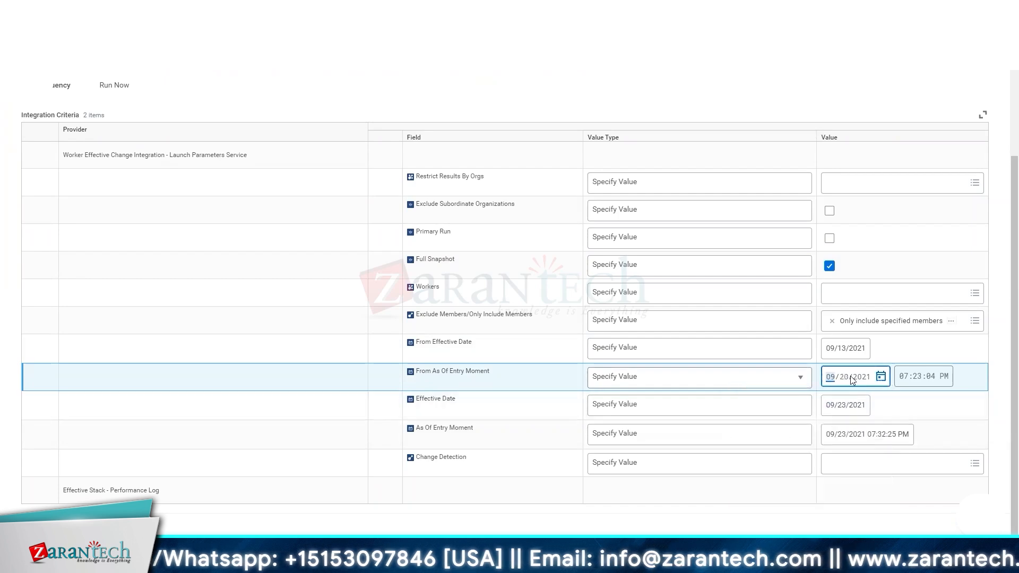
Set From Effective Date to 09/20/2021 and disable Full Snapshot in the integration criteria
{"action": "left_click", "coordinate": [849, 349]}
{"action": "left_click", "coordinate": [881, 349]}
{"action": "left_click", "coordinate": [765, 446]}
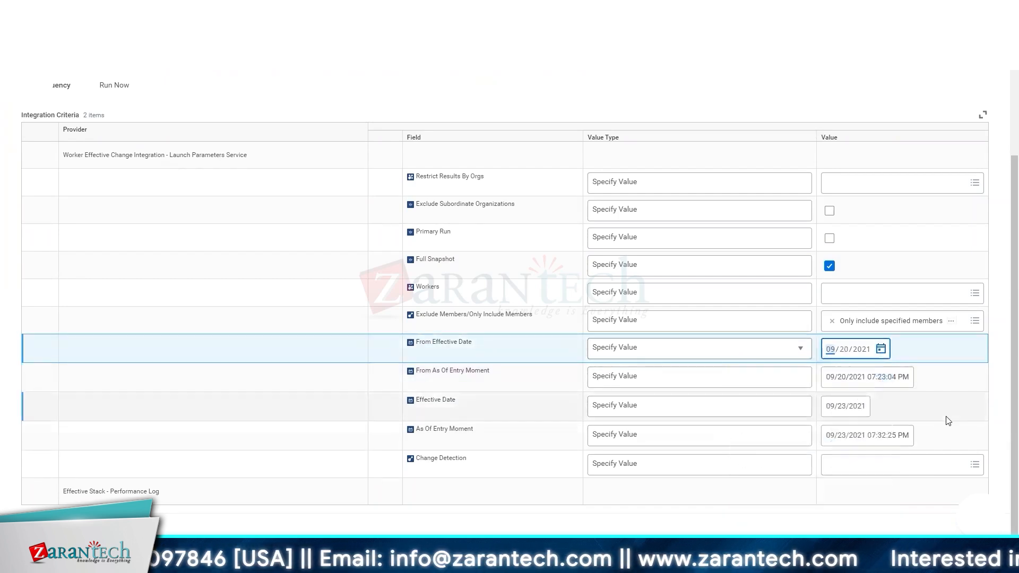
{"action": "left_click", "coordinate": [830, 407]}
{"action": "left_click", "coordinate": [830, 265]}
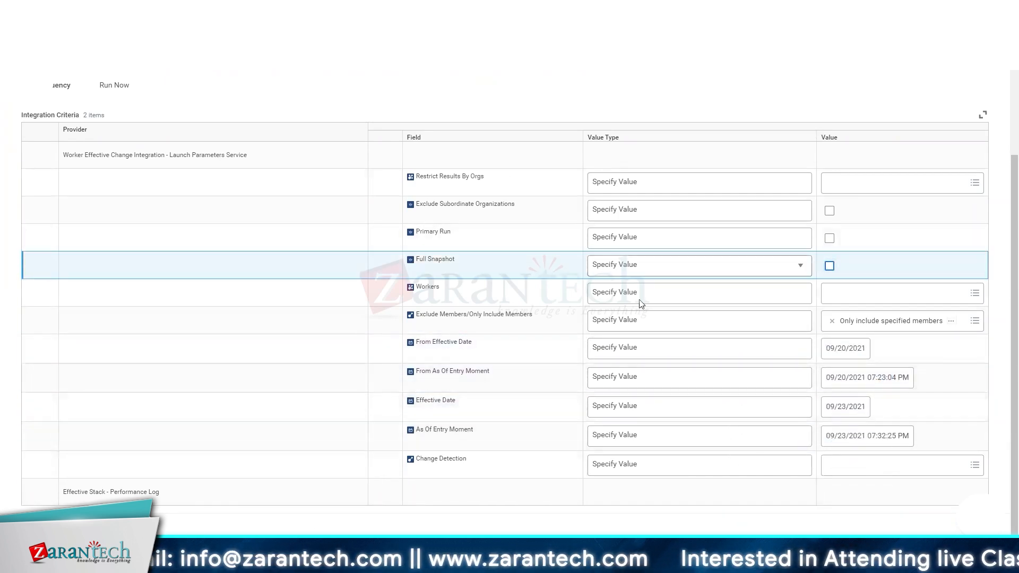
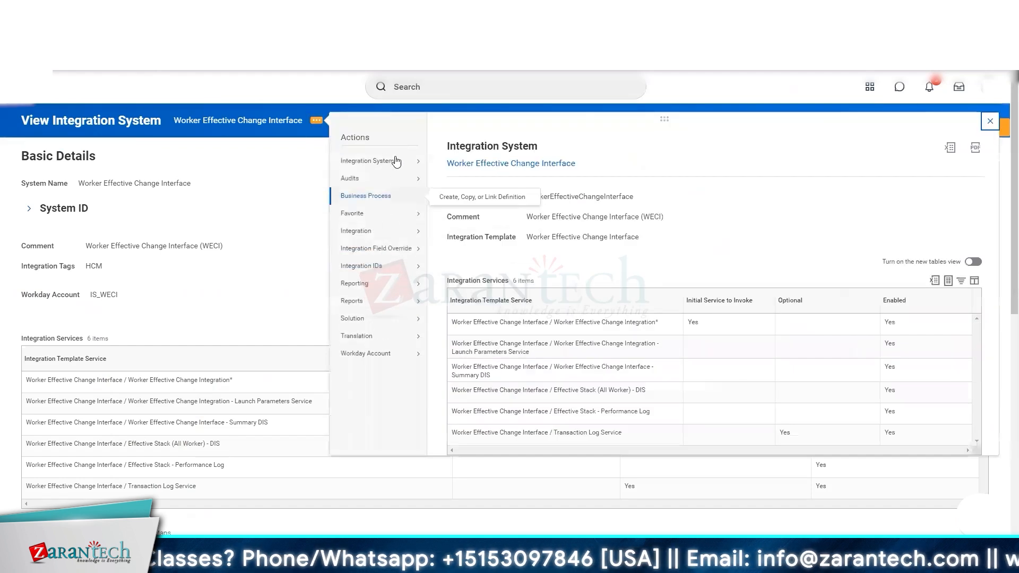
Enable the Filename Sequence Generator service in the integration services of Worker Effective Change Interface and save the configuration
{"action": "mouse_move", "coordinate": [393, 162]}
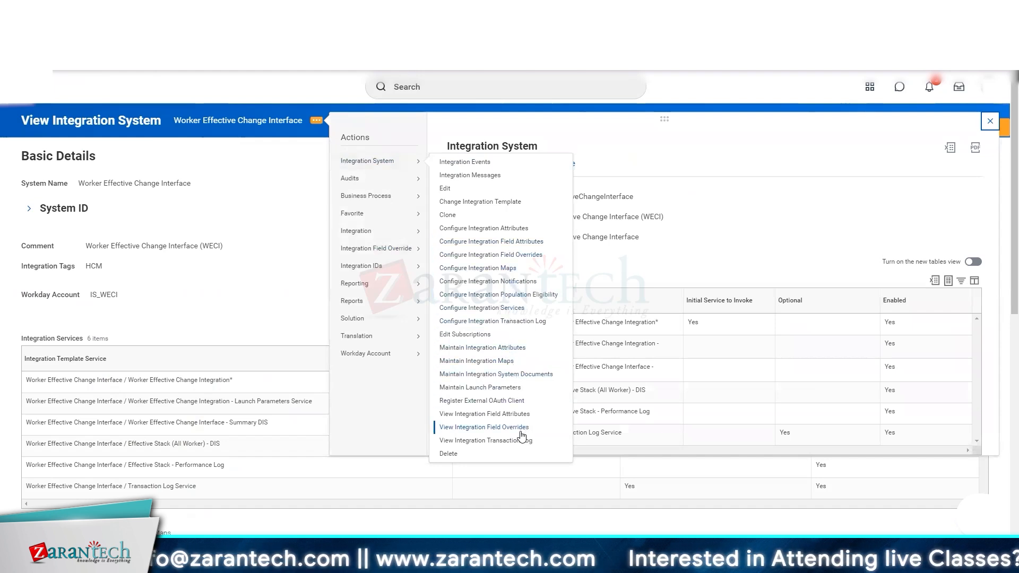
{"action": "left_click", "coordinate": [522, 308]}
{"action": "scroll", "coordinate": [525, 309], "scroll_direction": "down", "scroll_amount": 2}
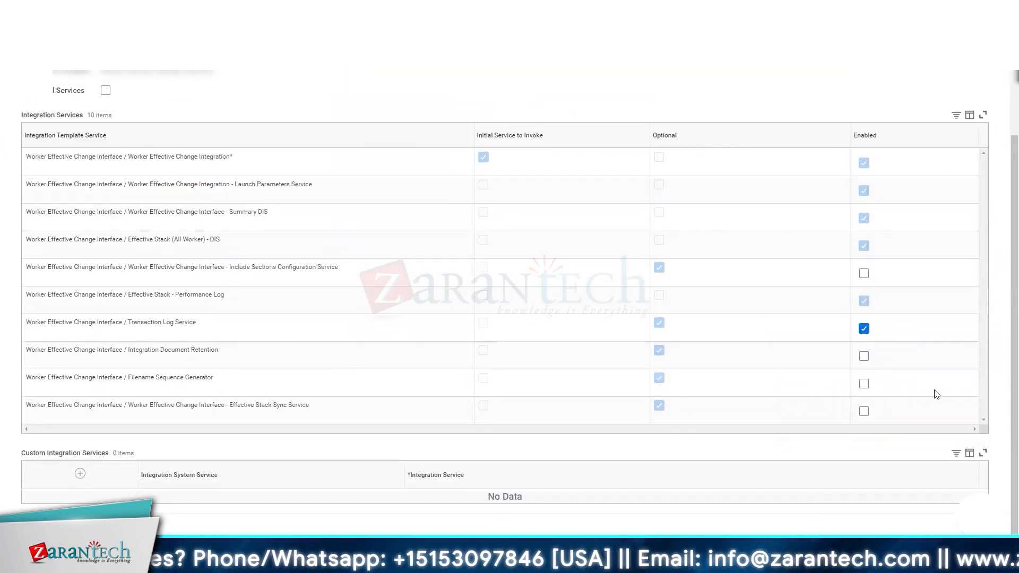
{"action": "left_click", "coordinate": [864, 382]}
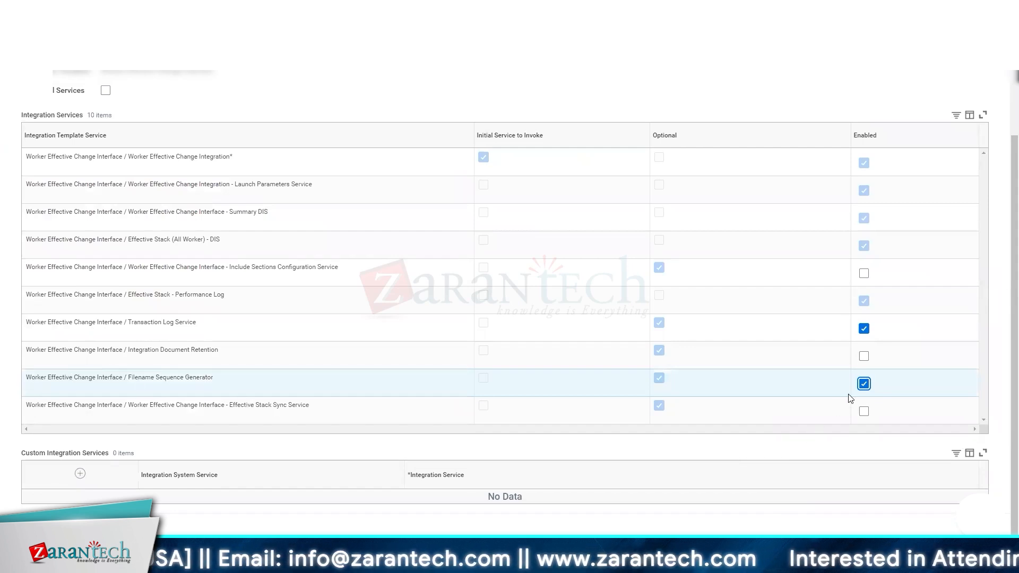
{"action": "left_click", "coordinate": [51, 535]}
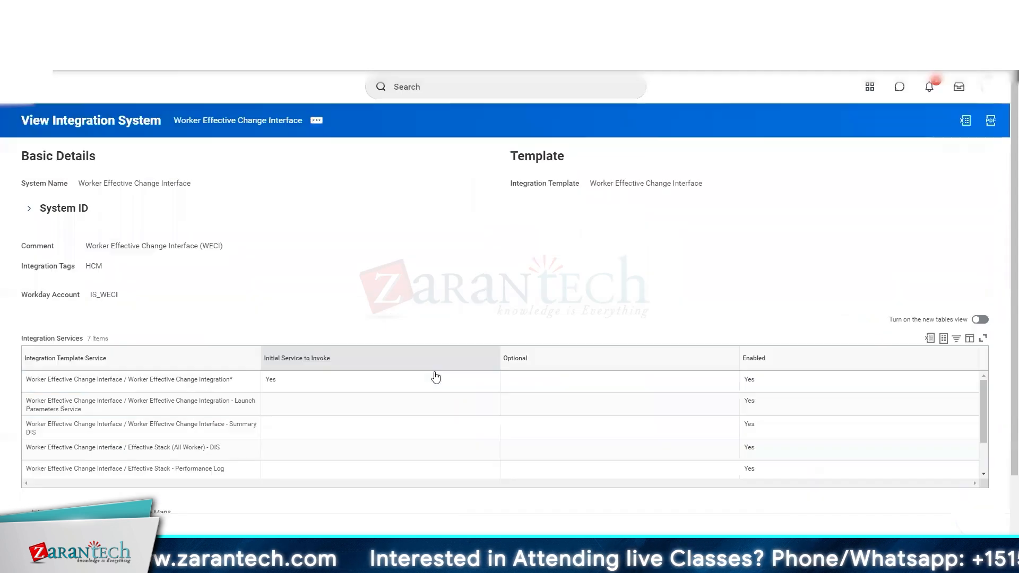
Open the integration sequence generator configuration for the Worker Effective Change Interface system
{"action": "left_click", "coordinate": [315, 121]}
{"action": "mouse_move", "coordinate": [361, 160]}
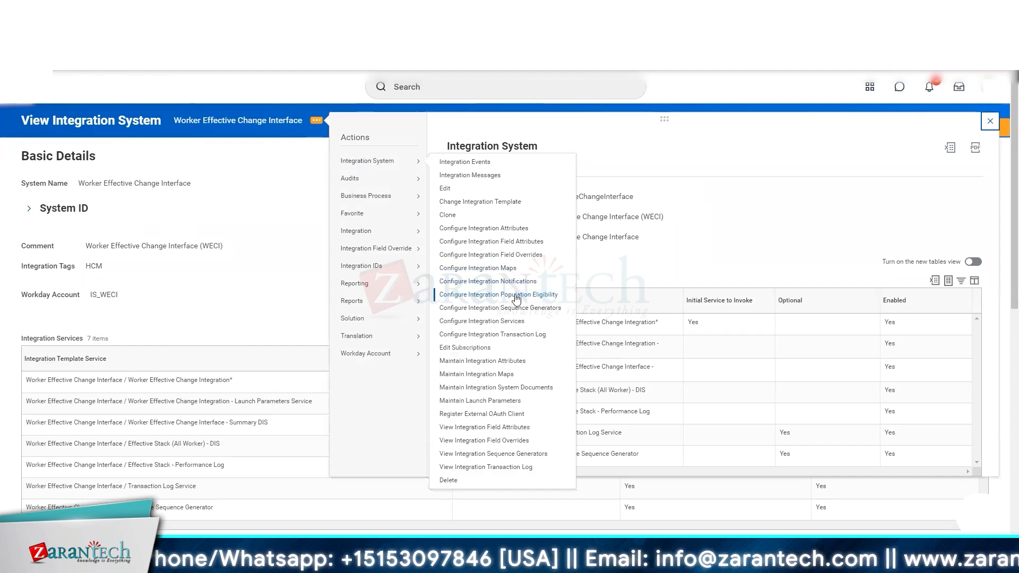
{"action": "left_click", "coordinate": [479, 311]}
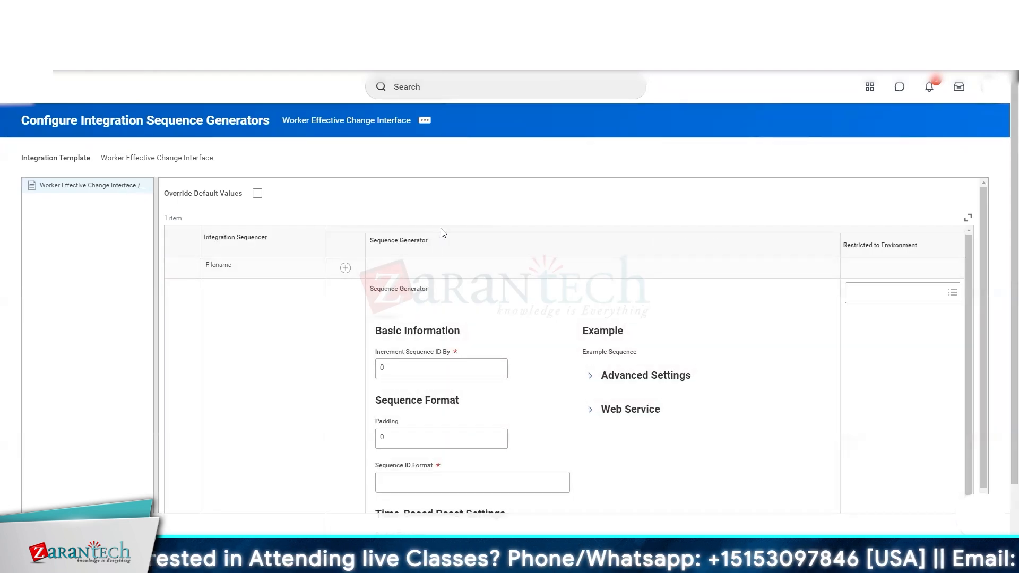
Set Increment Sequence ID By to 1 and enter 0000 as the Padding for the Filename sequence generator
{"action": "scroll", "coordinate": [443, 233], "scroll_direction": "down", "scroll_amount": 2}
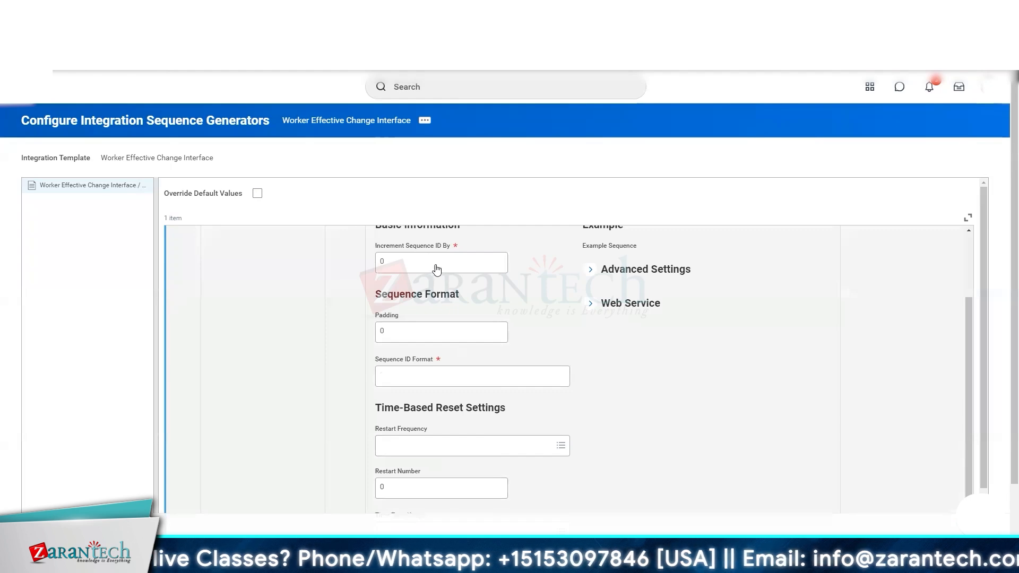
{"action": "left_click", "coordinate": [438, 263]}
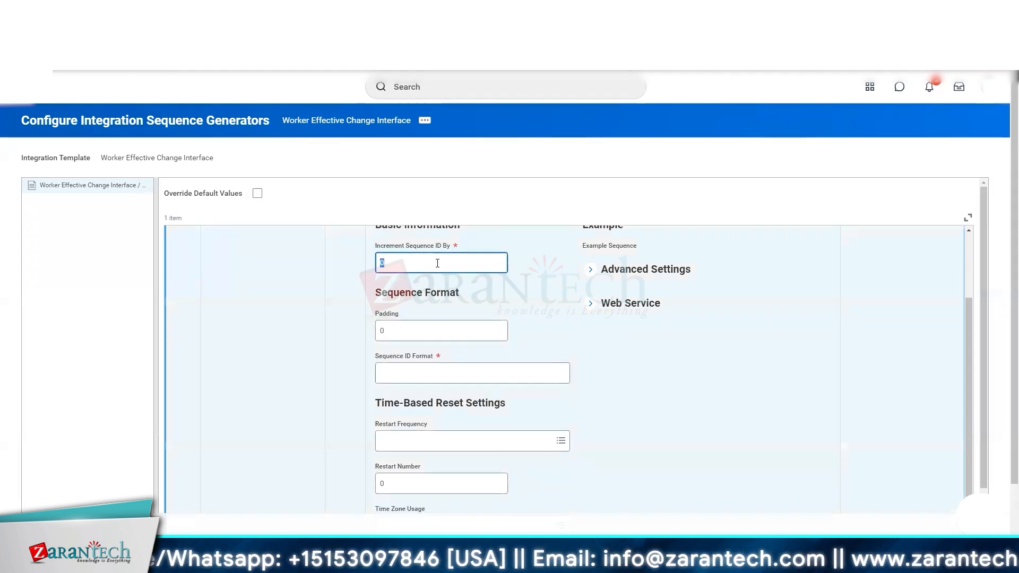
{"action": "type", "text": "1"}
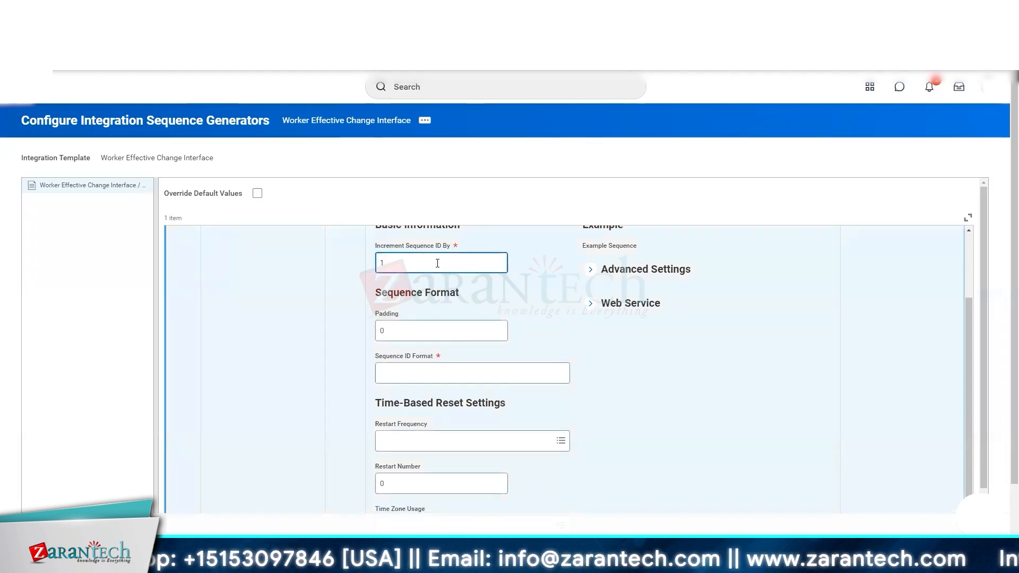
{"action": "left_click", "coordinate": [447, 333]}
{"action": "type", "text": "00"}
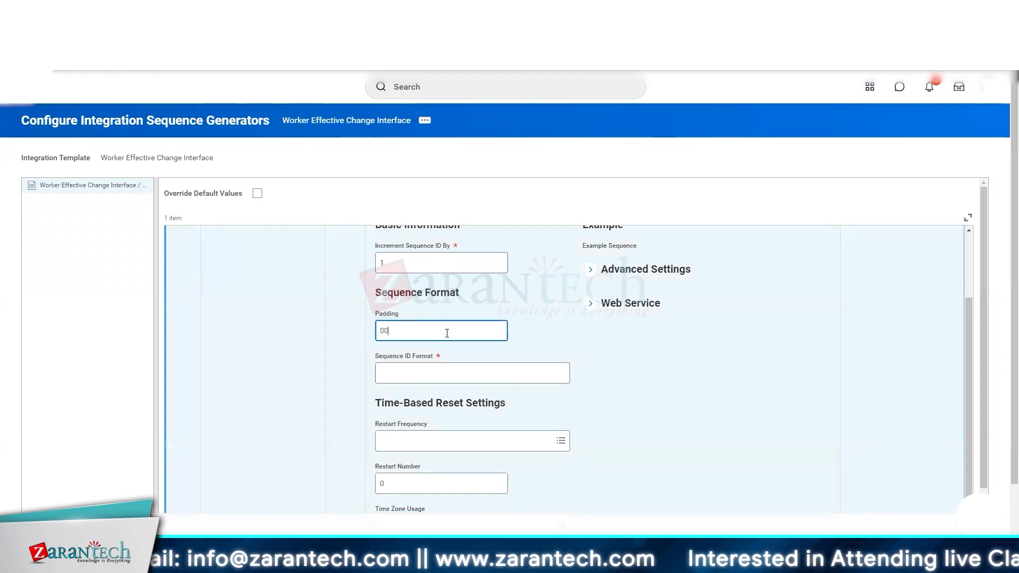
{"action": "type", "text": "00"}
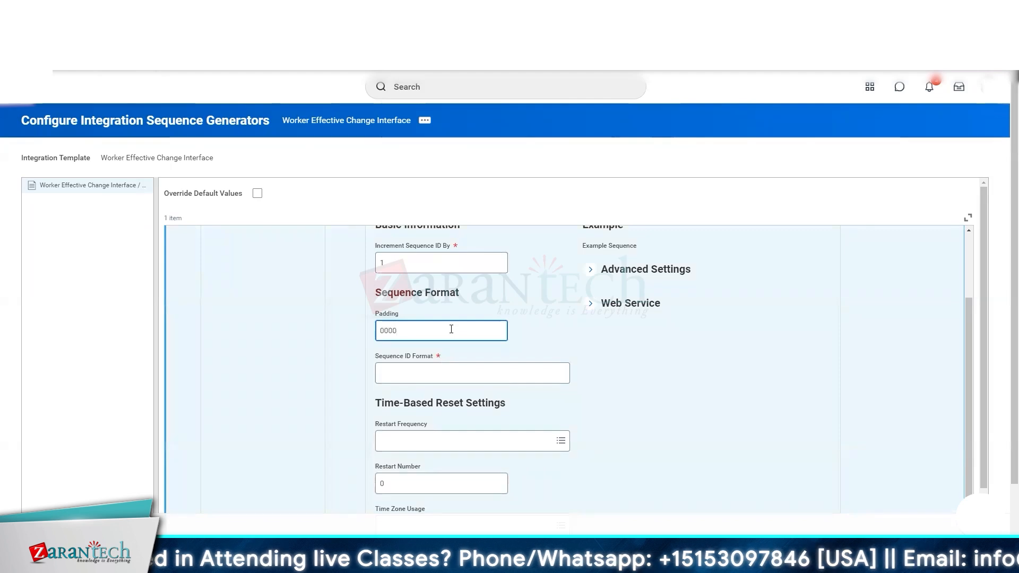
Begin the Sequence ID Format with the constant AMU_WECI_ and the sequence number pattern [Seq], followed by an underscore
{"action": "scroll", "coordinate": [456, 325], "scroll_direction": "down", "scroll_amount": 1}
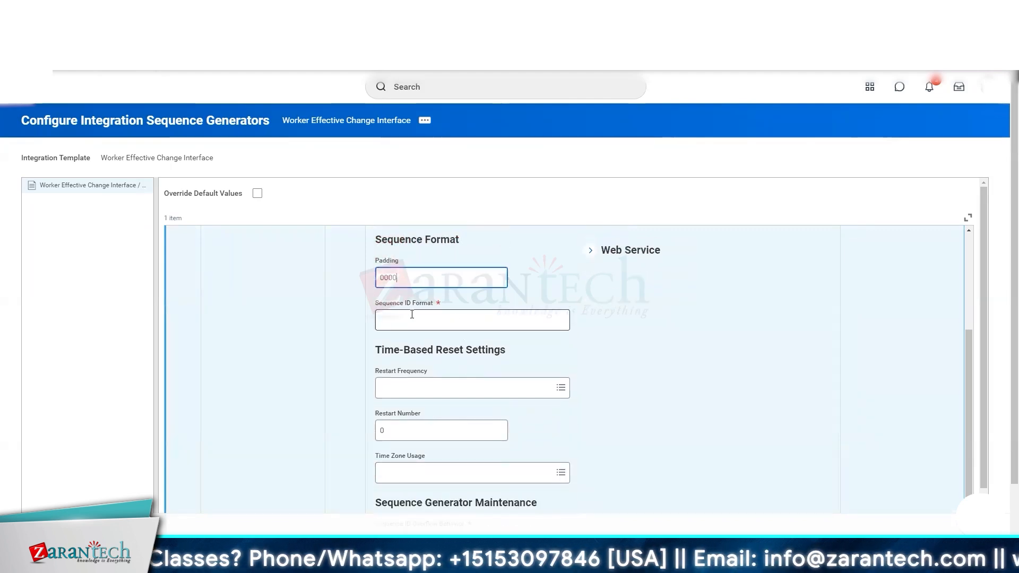
{"action": "mouse_move", "coordinate": [411, 314]}
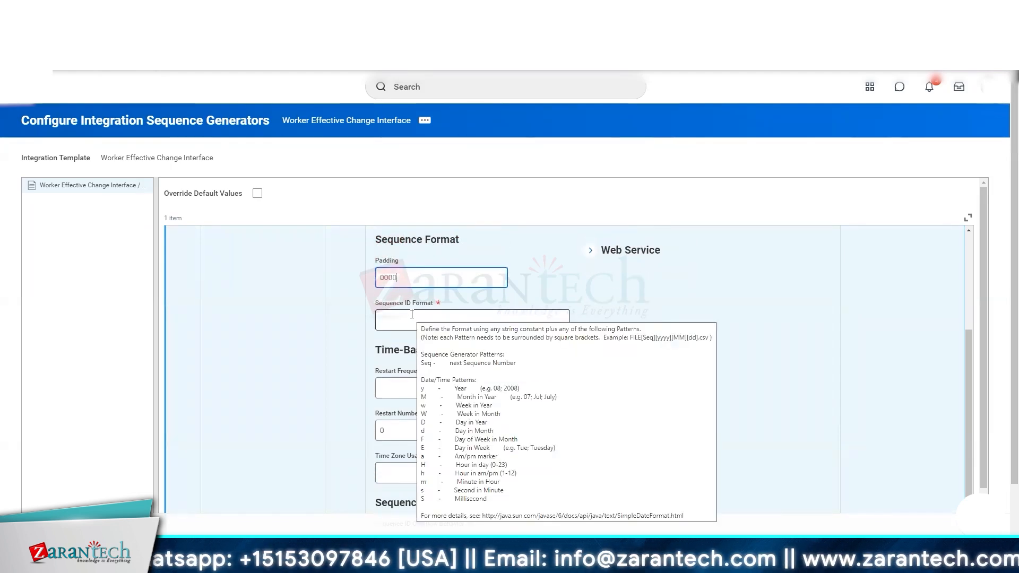
{"action": "left_click", "coordinate": [412, 315]}
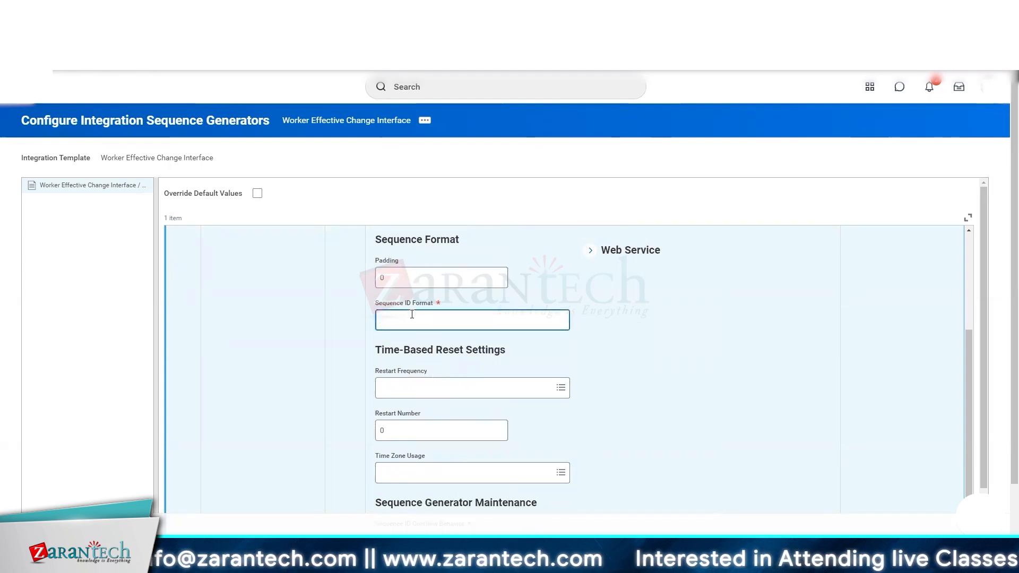
{"action": "type", "text": "AMU"}
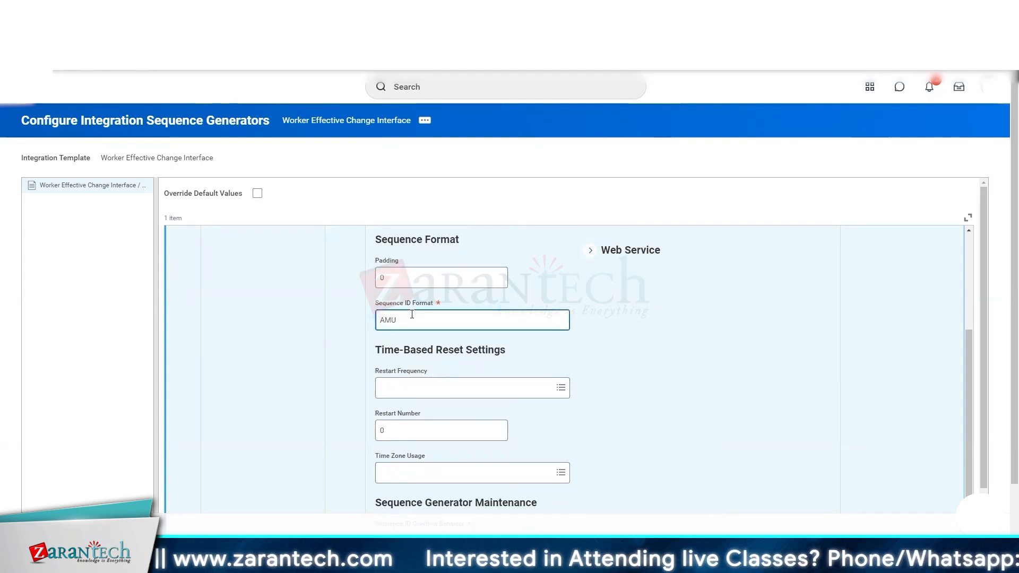
{"action": "type", "text": "_WECI_["}
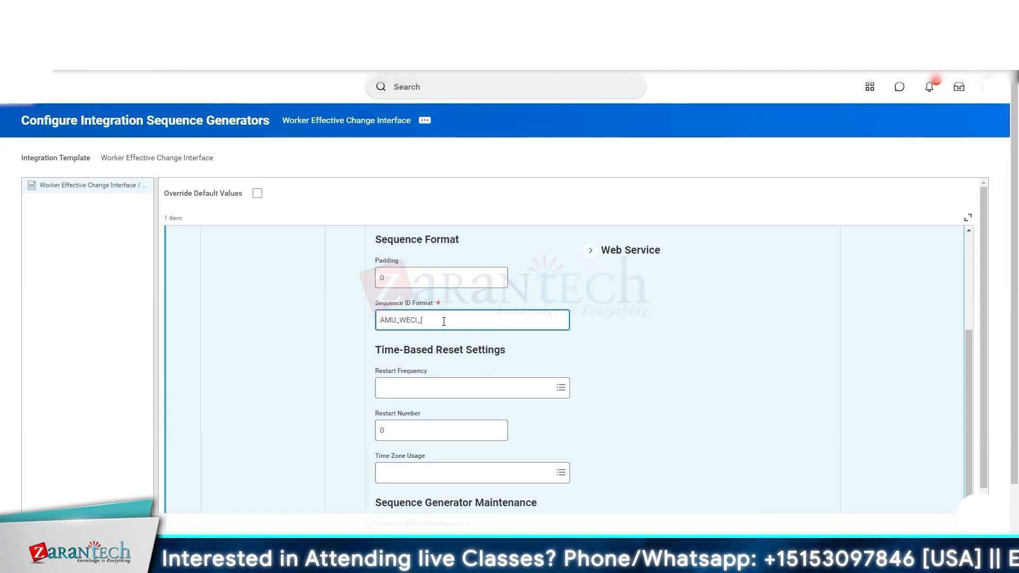
{"action": "type", "text": "Seq"}
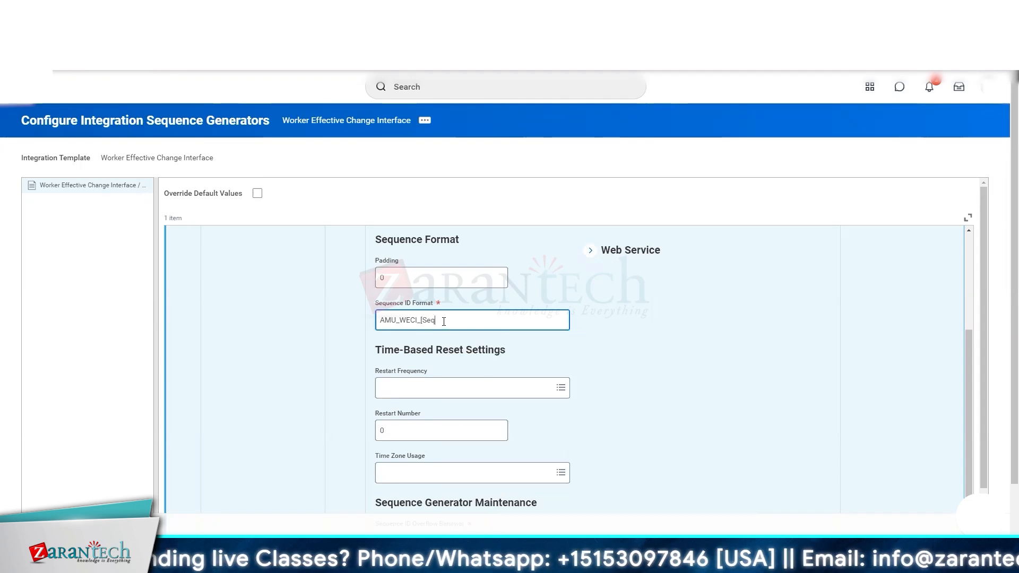
{"action": "type", "text": "]"}
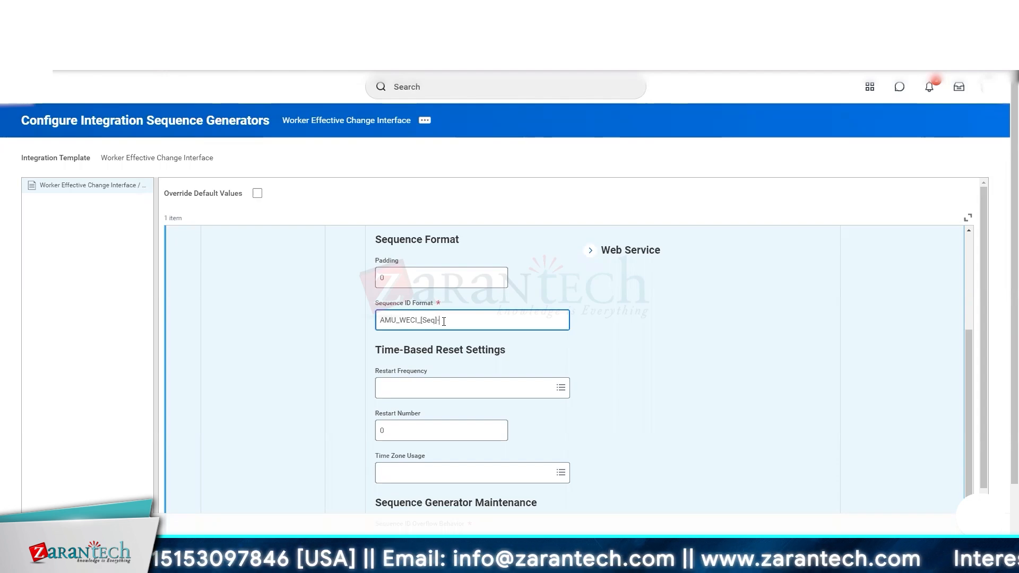
{"action": "type", "text": "_["}
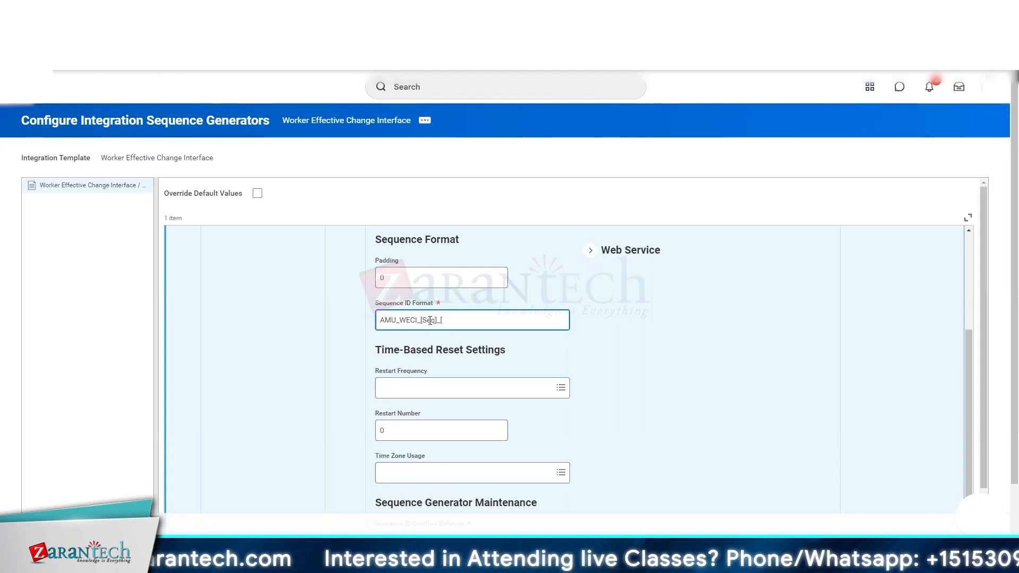
Append the year and month patterns [yyyy]_[MM] followed by an underscore to the Sequence ID Format
{"action": "mouse_move", "coordinate": [431, 320]}
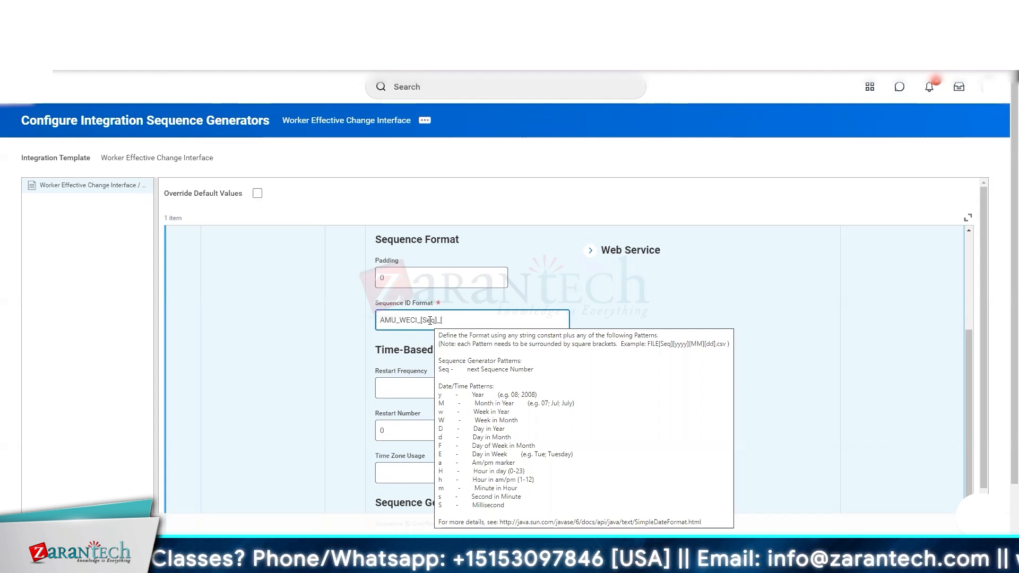
{"action": "type", "text": "yyyy"}
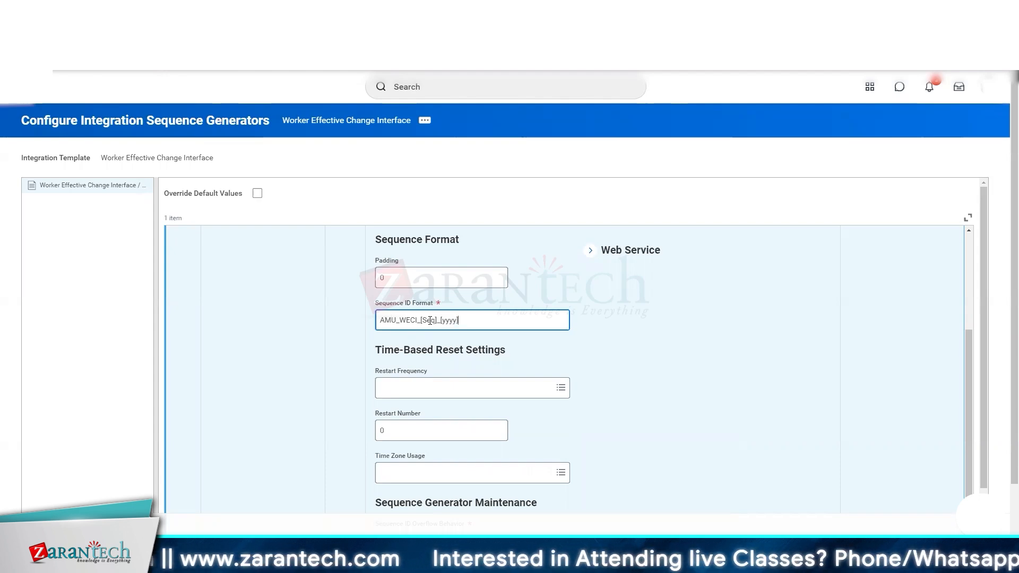
{"action": "type", "text": "]"}
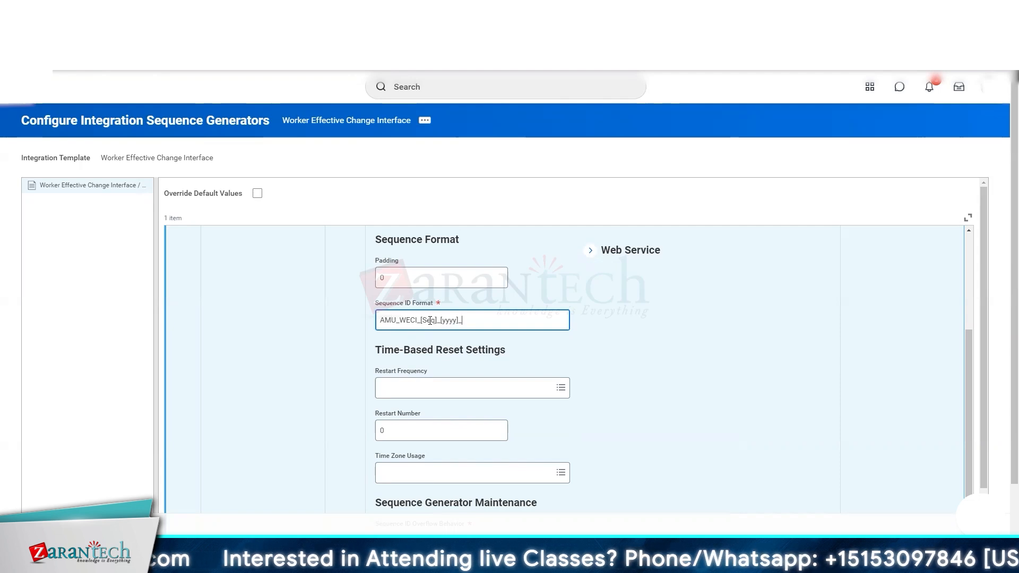
{"action": "type", "text": "_[M"}
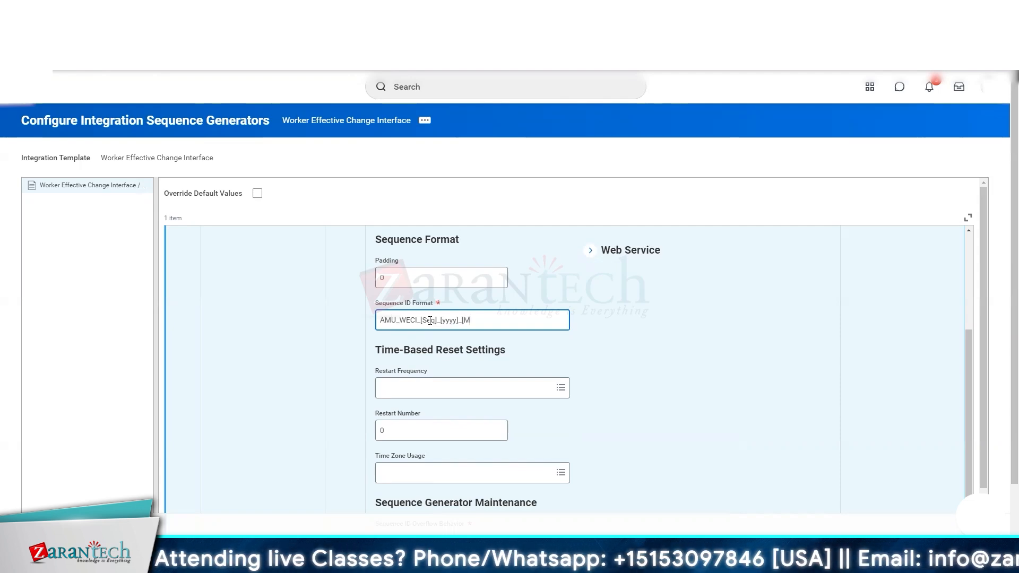
{"action": "type", "text": "M]"}
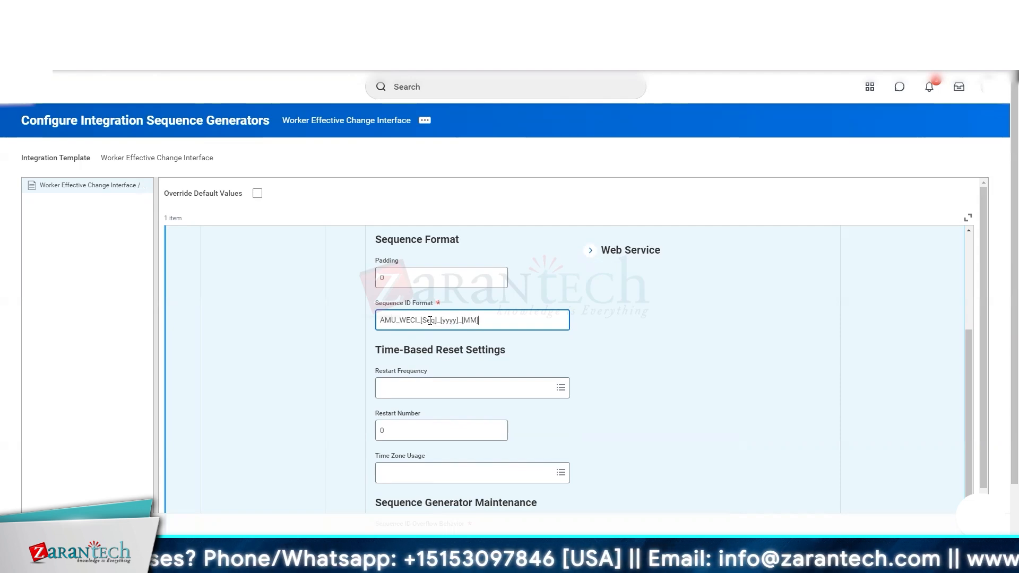
{"action": "type", "text": "_"}
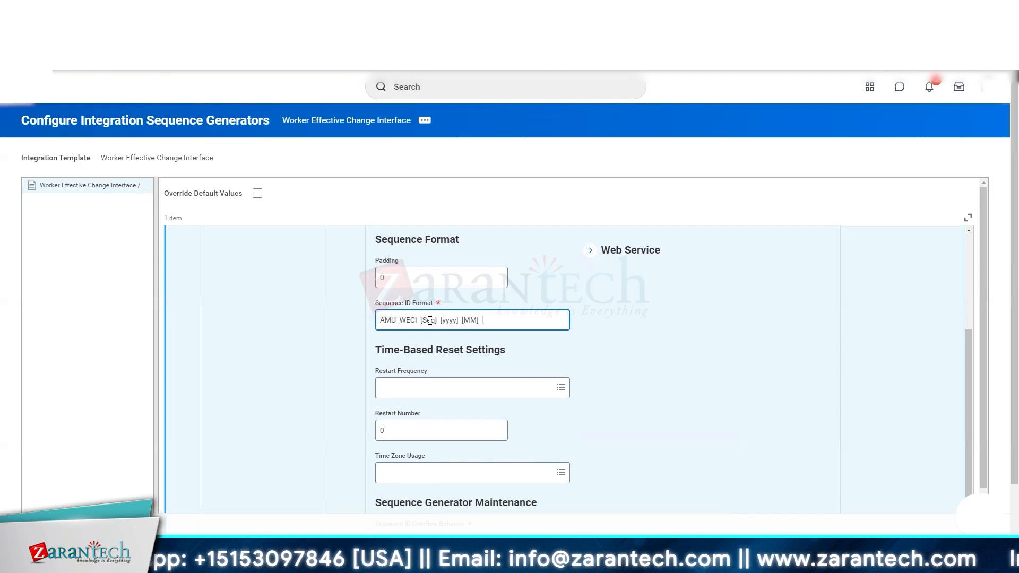
Add the day pattern [DD] and a trailing underscore to the end of the Sequence ID Format
{"action": "type", "text": "["}
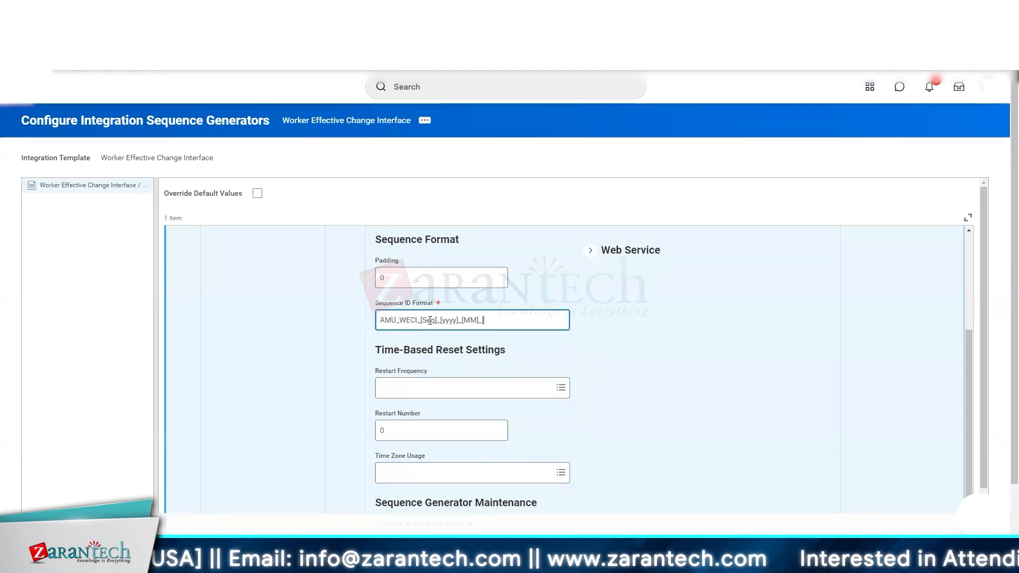
{"action": "mouse_move", "coordinate": [475, 323]}
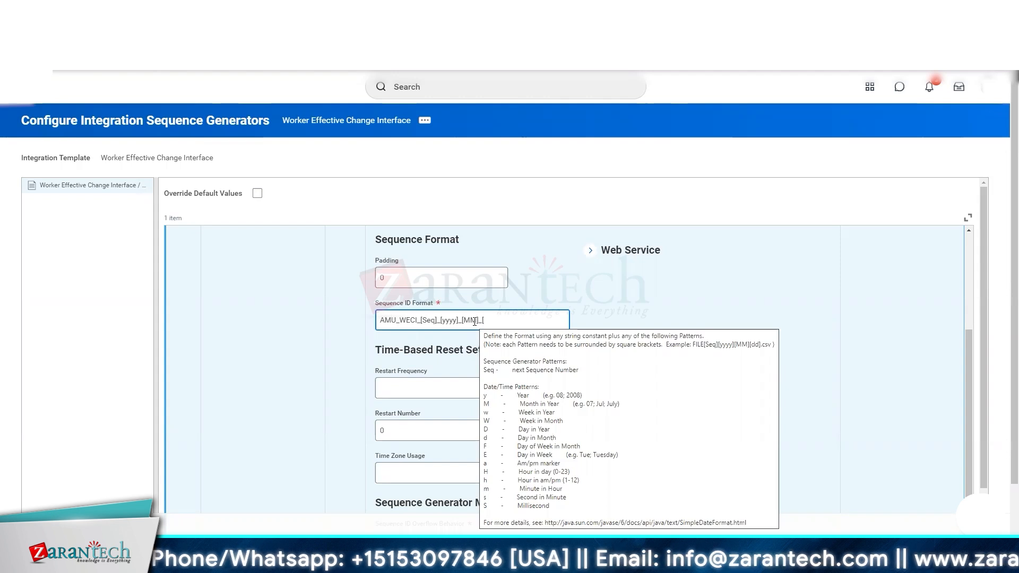
{"action": "type", "text": "DD"}
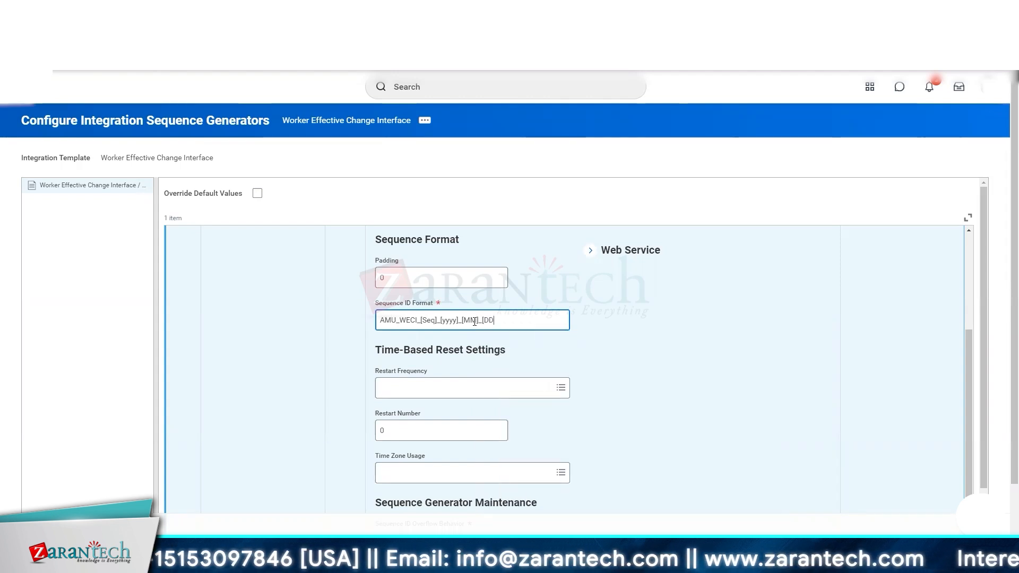
{"action": "type", "text": "]_"}
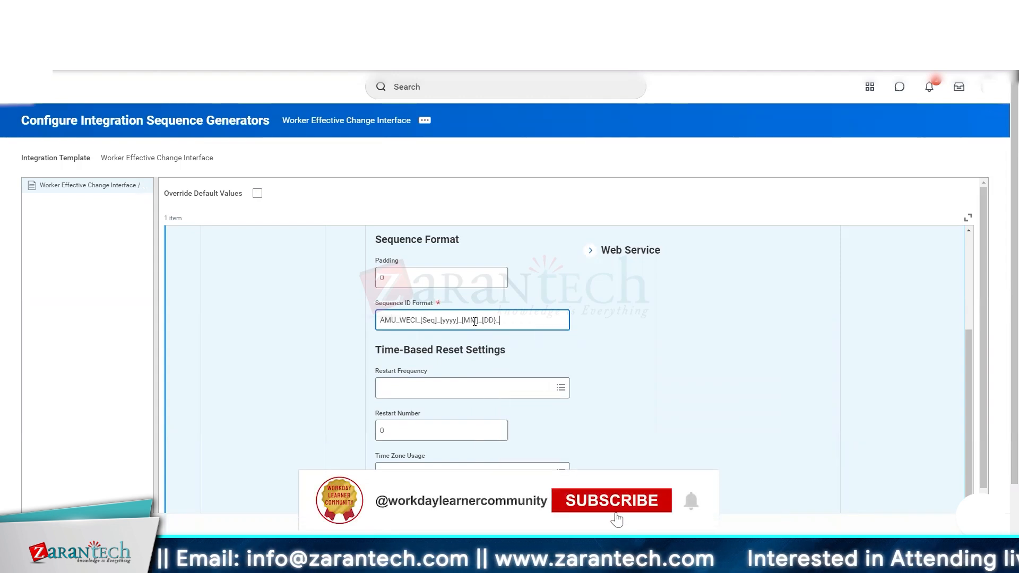
{"action": "key", "text": "BackSpace"}
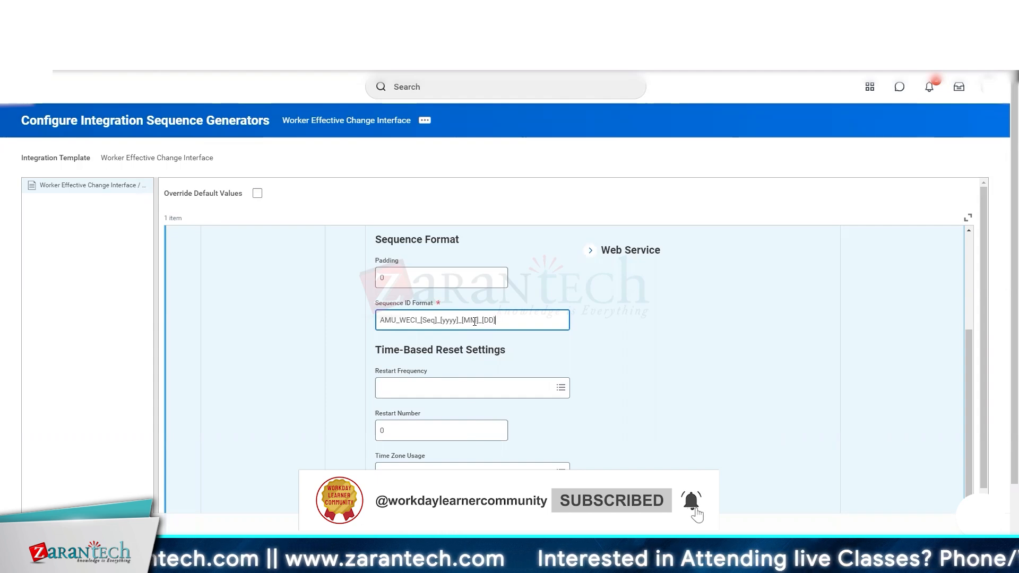
{"action": "type", "text": "_"}
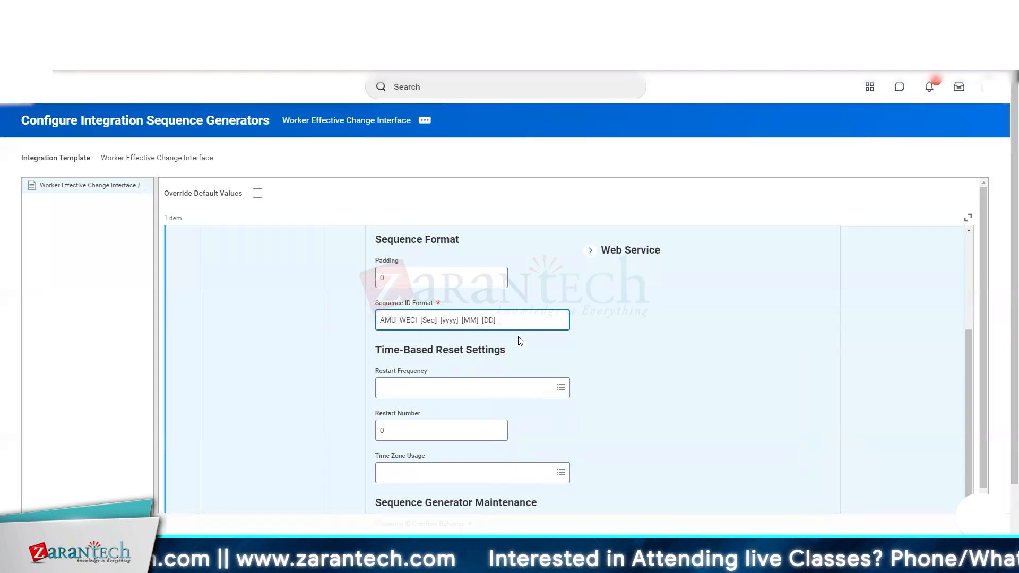
Add the hour pattern [HH] and a trailing underscore to the end of the Sequence ID Format
{"action": "type", "text": "["}
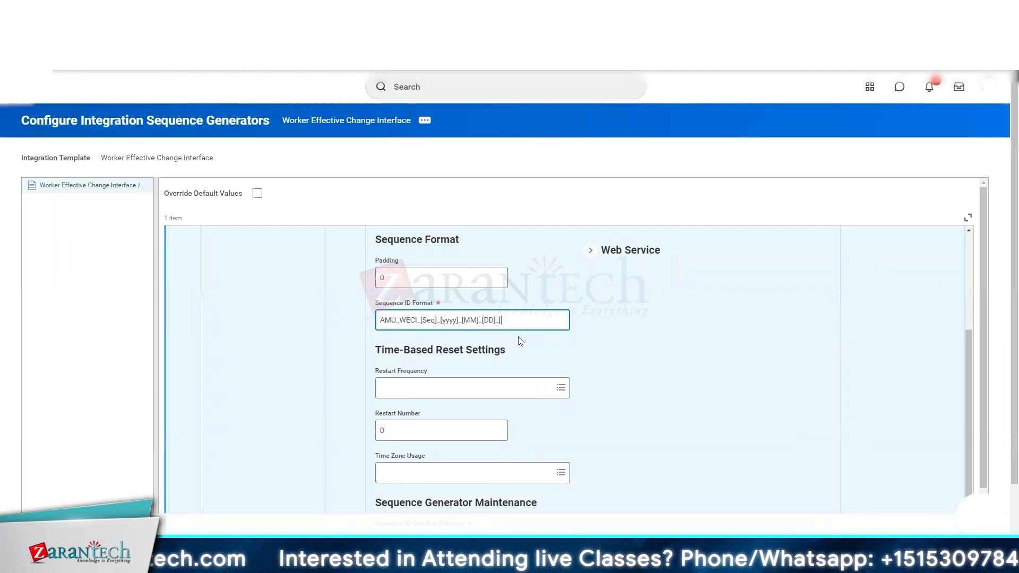
{"action": "type", "text": "HH"}
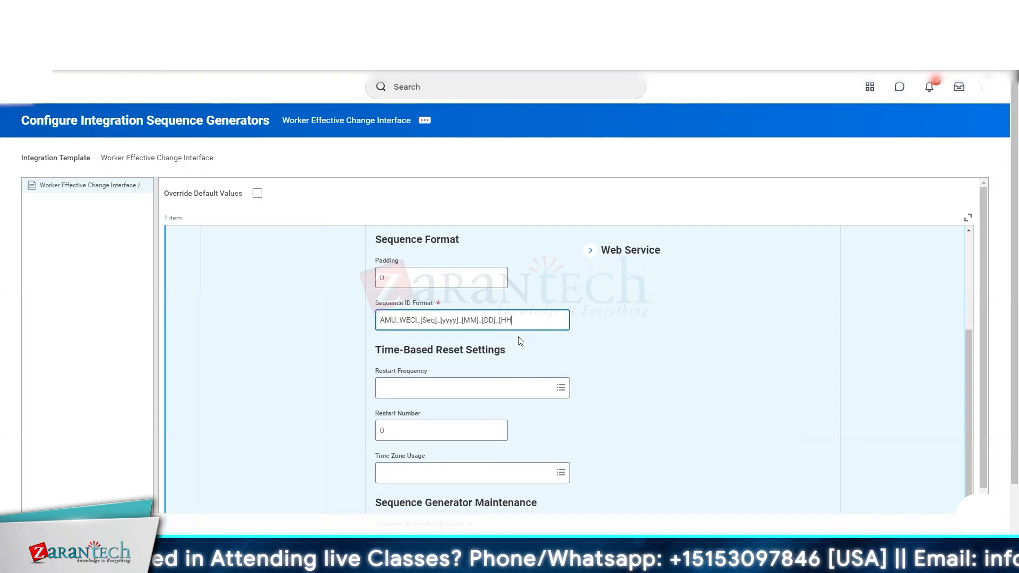
{"action": "type", "text": "]_"}
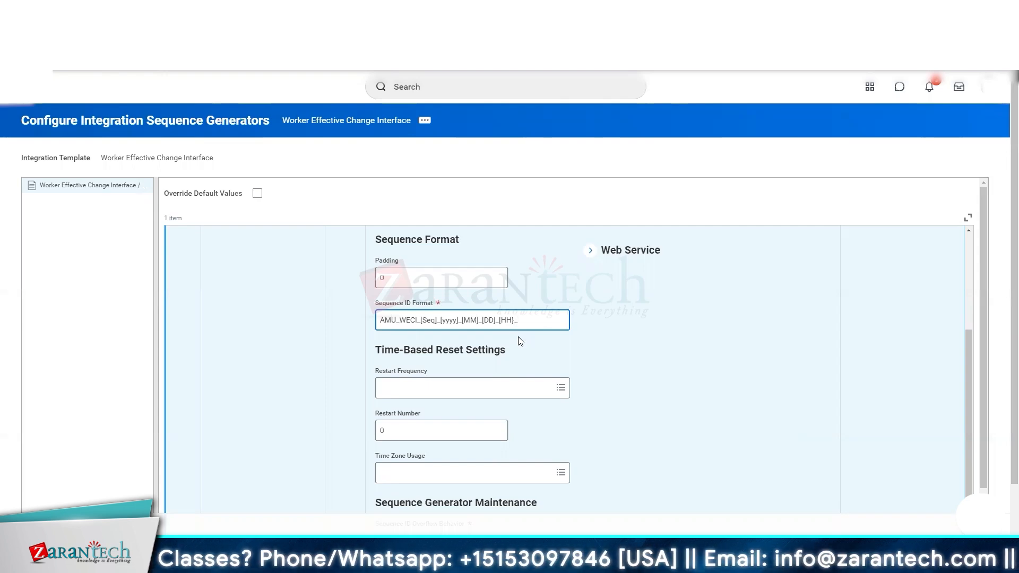
{"action": "key", "text": "BackSpace"}
{"action": "key", "text": "BackSpace"}
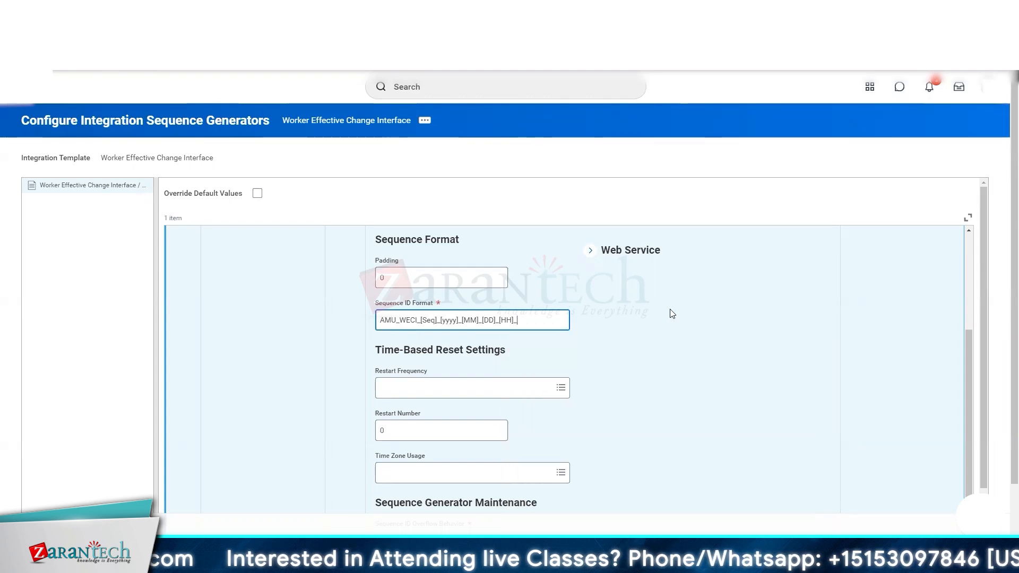
Finish the Sequence ID Format with the minute pattern [mm] and the .csv extension, and refresh the example sequence
{"action": "type", "text": "mm"}
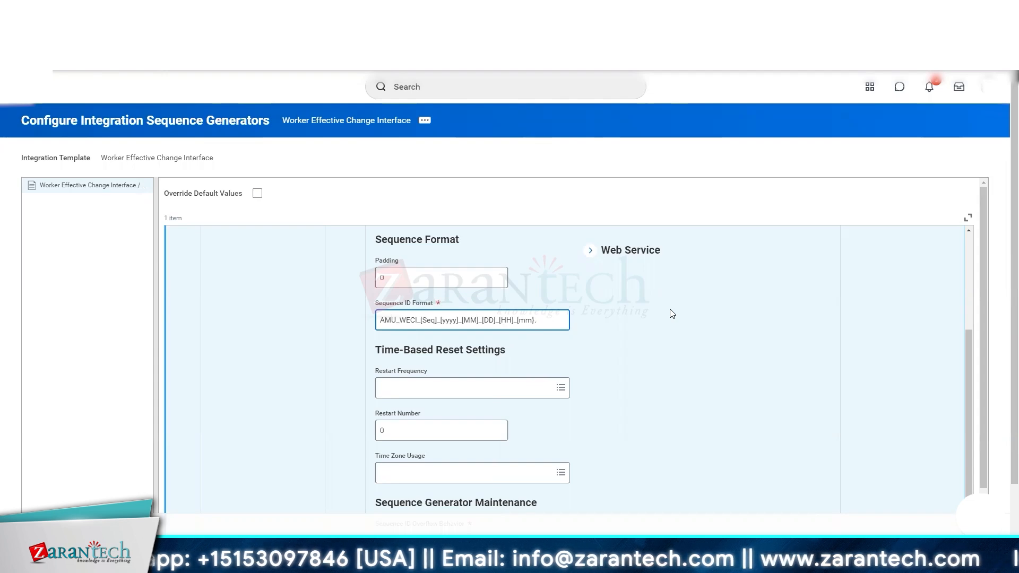
{"action": "type", "text": "}."}
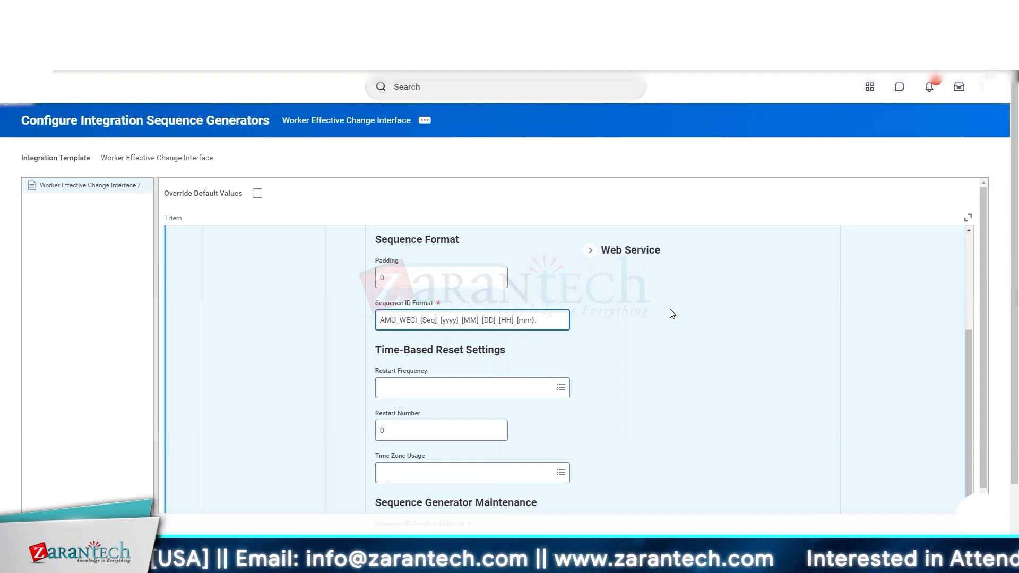
{"action": "type", "text": "csb"}
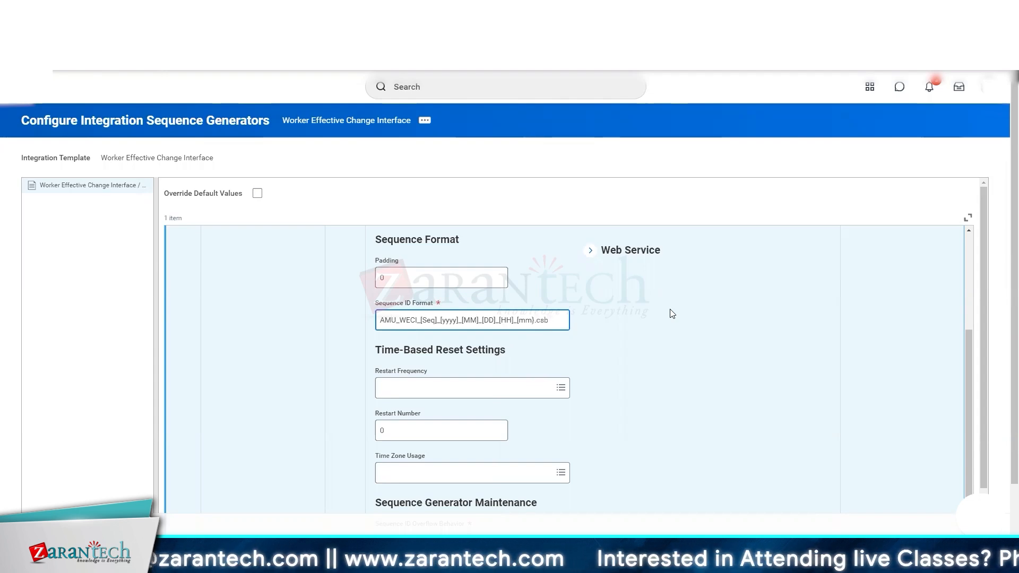
{"action": "key", "text": "BackSpace"}
{"action": "type", "text": "v"}
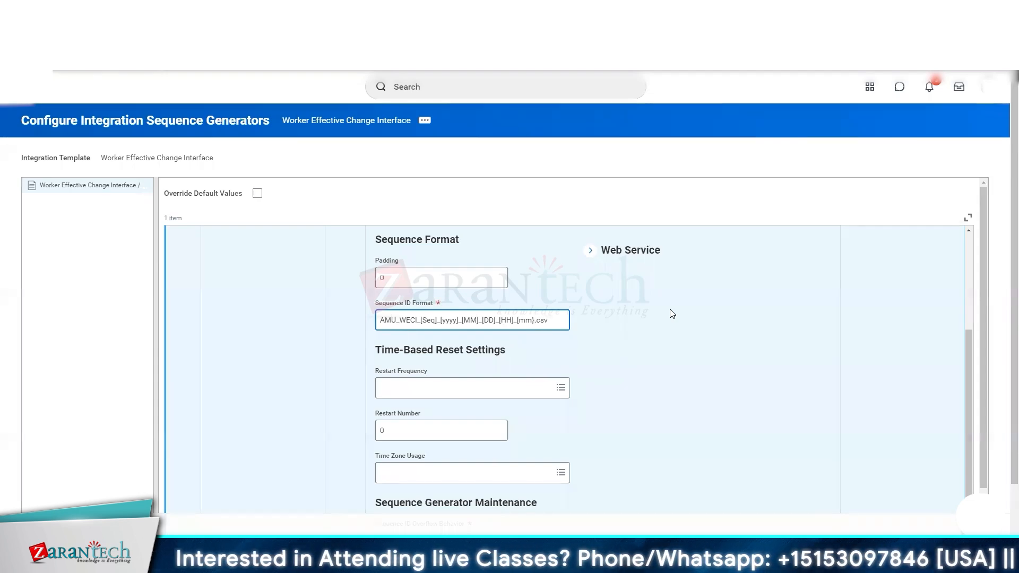
{"action": "key", "text": "BackSpace"}
{"action": "type", "text": "]"}
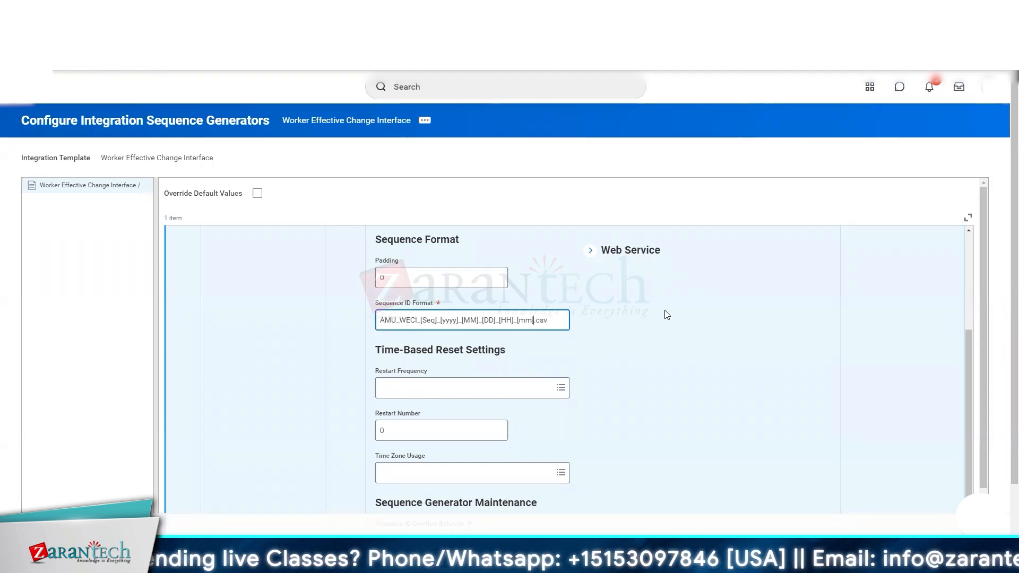
{"action": "scroll", "coordinate": [672, 314], "scroll_direction": "up", "scroll_amount": 3}
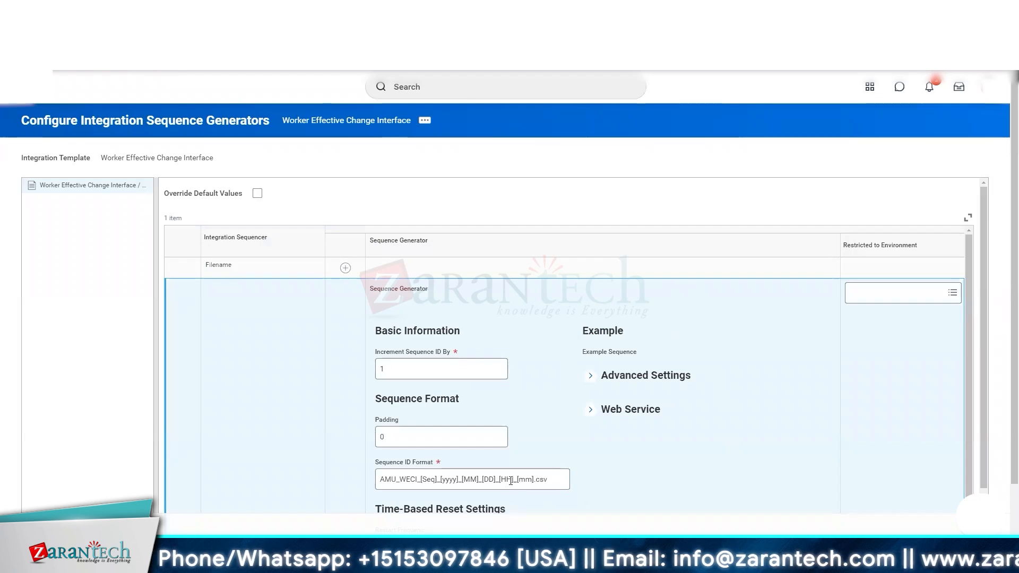
{"action": "left_click", "coordinate": [472, 449]}
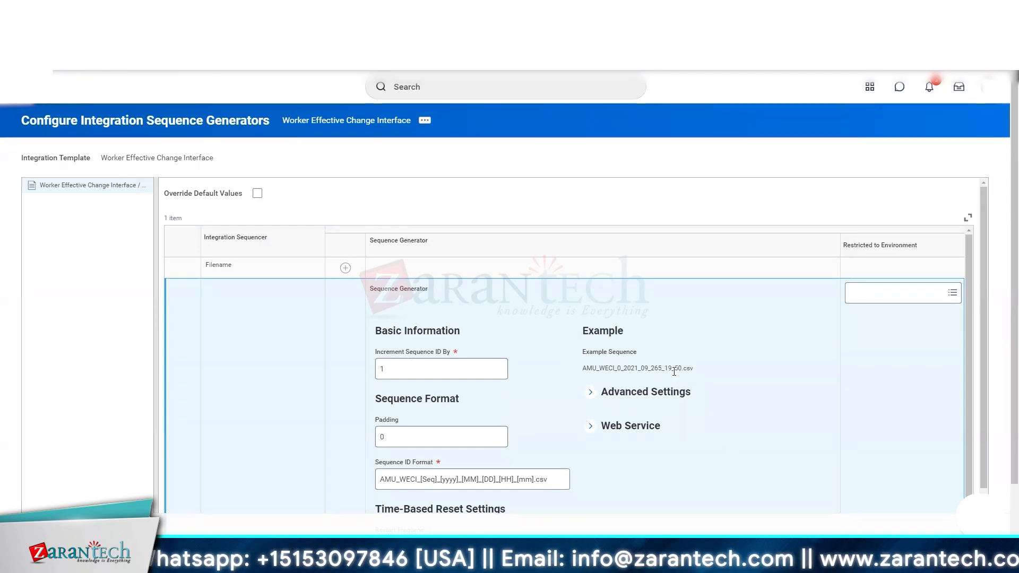
Change the day pattern in the Sequence ID Format to [dd] and refresh the example sequence
{"action": "scroll", "coordinate": [511, 376], "scroll_direction": "down", "scroll_amount": 2}
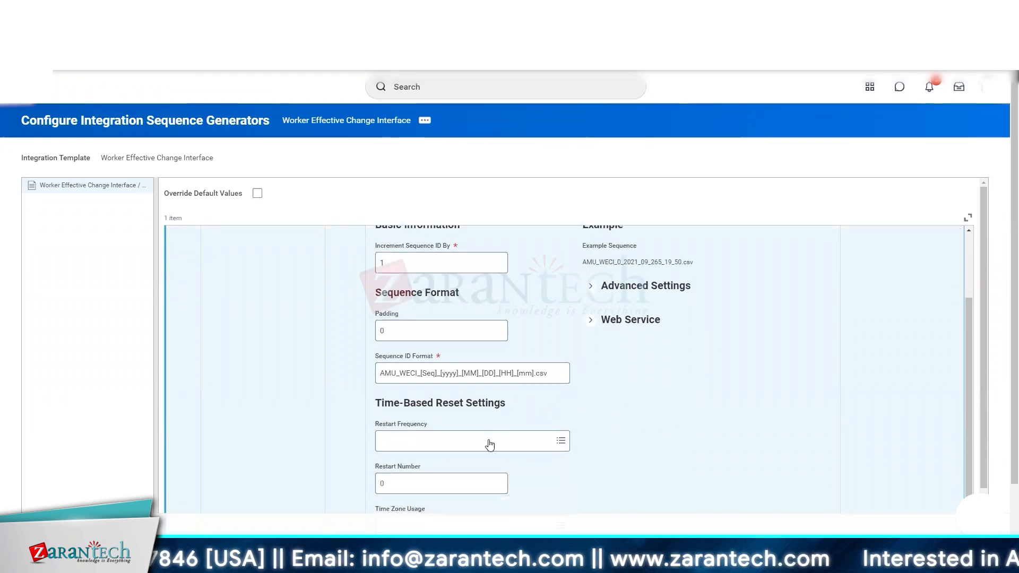
{"action": "scroll", "coordinate": [512, 376], "scroll_direction": "up", "scroll_amount": 1}
{"action": "mouse_move", "coordinate": [501, 423]}
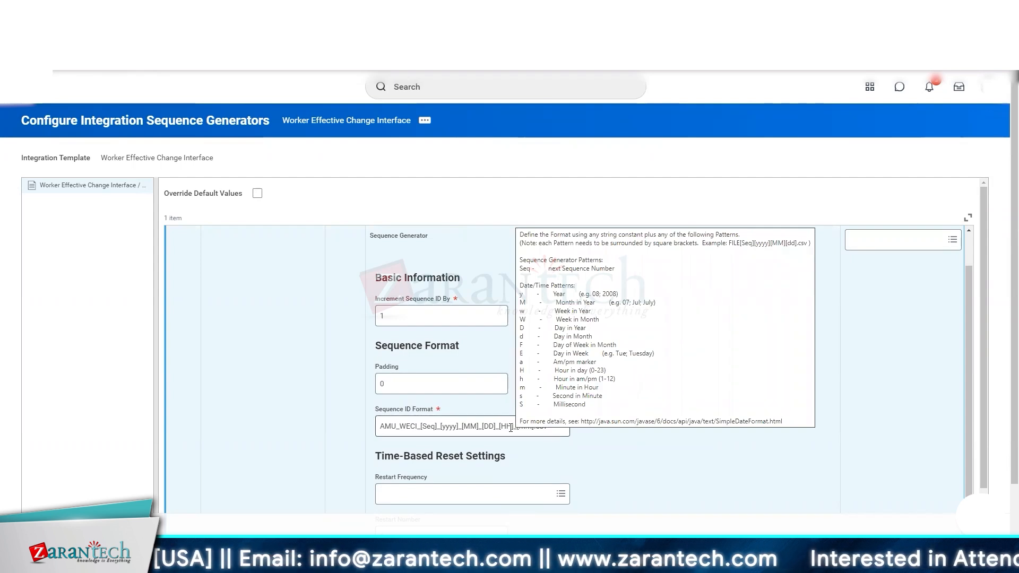
{"action": "left_click", "coordinate": [494, 425]}
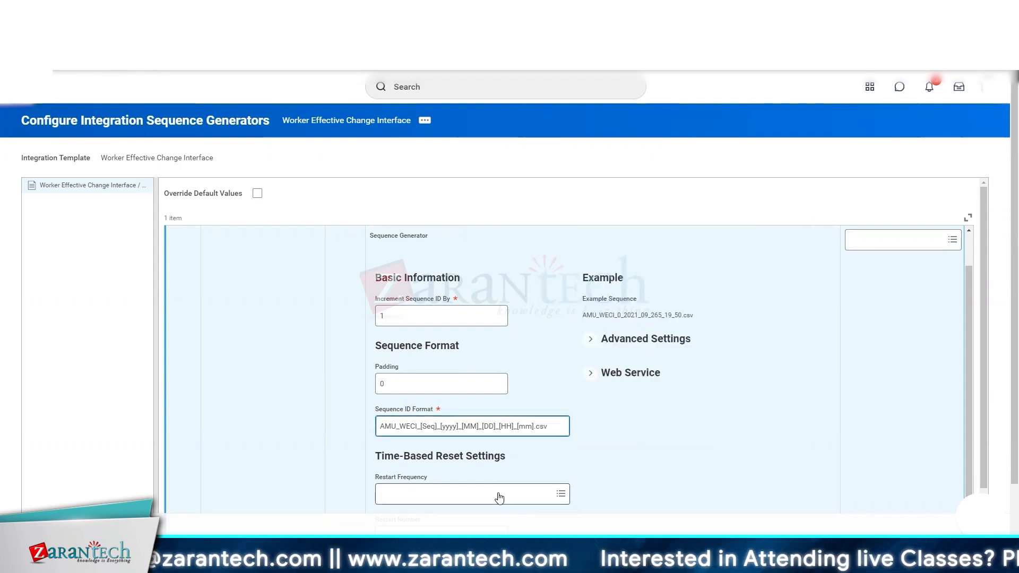
{"action": "key", "text": "BackSpace"}
{"action": "key", "text": "BackSpace"}
{"action": "type", "text": "dd"}
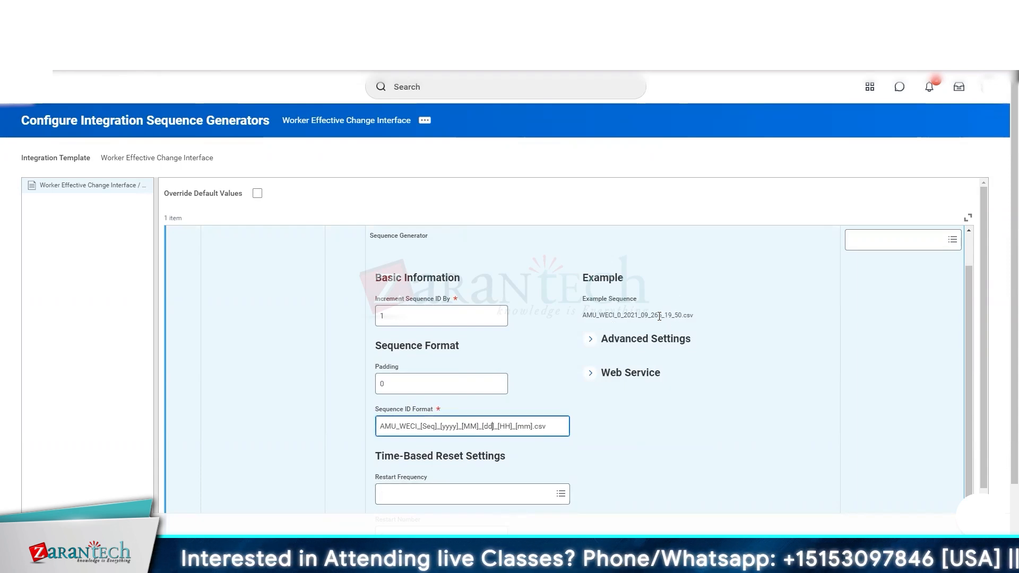
{"action": "left_click", "coordinate": [525, 362]}
Replace the underscore between [dd] and [HH] in the Sequence ID Format with a colon
{"action": "mouse_move", "coordinate": [560, 428]}
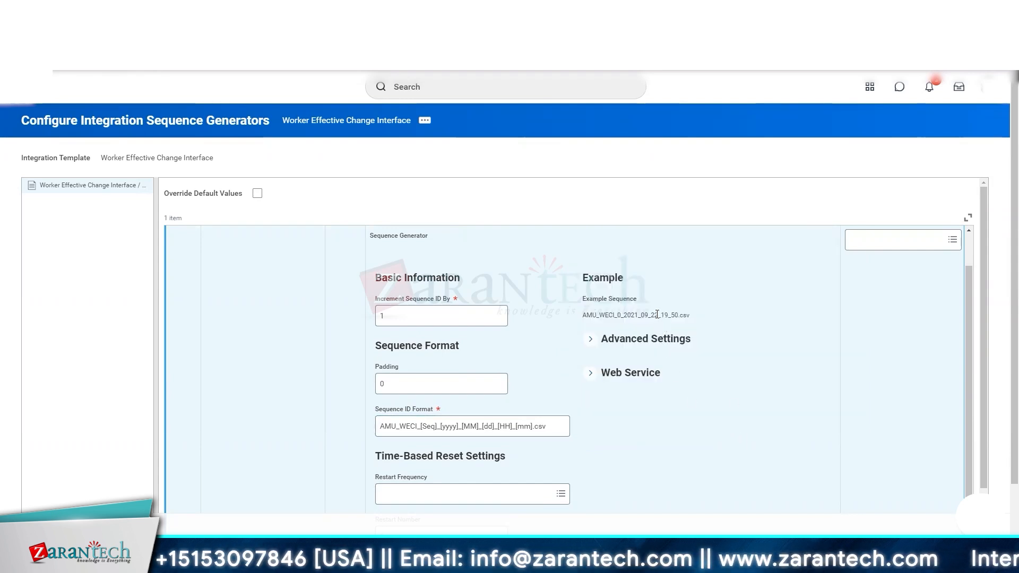
{"action": "left_click", "coordinate": [500, 426]}
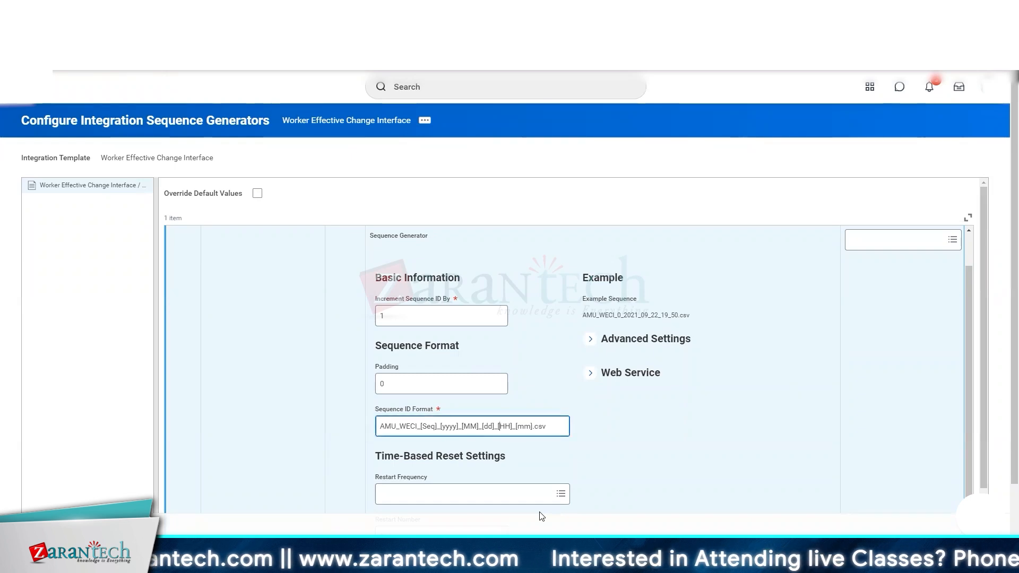
{"action": "key", "text": "BackSpace"}
{"action": "type", "text": ":"}
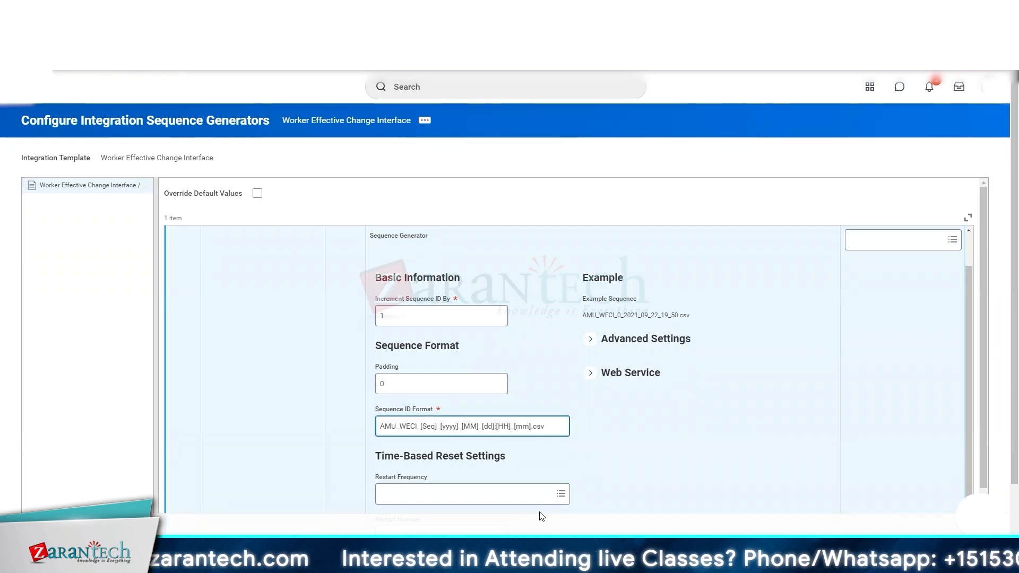
{"action": "left_click", "coordinate": [584, 455]}
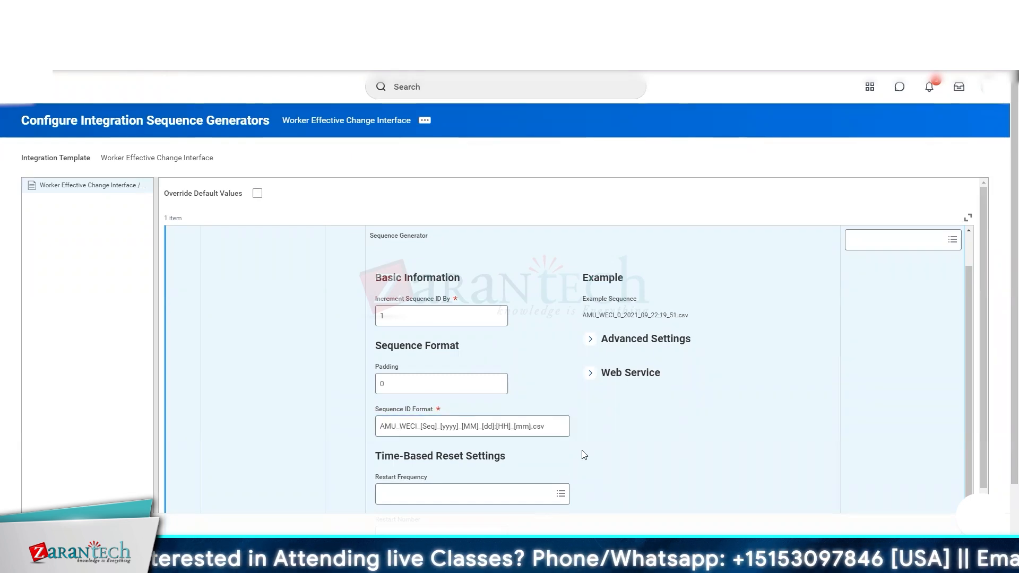
Separate [HH] and [mm] with a colon and [dd] and [HH] with a hyphen in the Sequence ID Format
{"action": "left_click", "coordinate": [513, 426]}
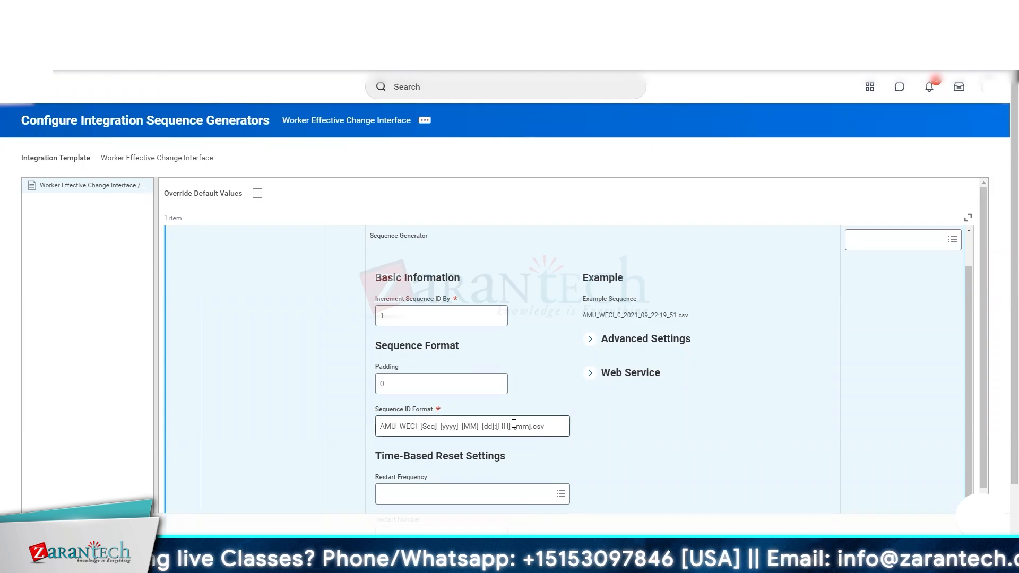
{"action": "key", "text": "BackSpace"}
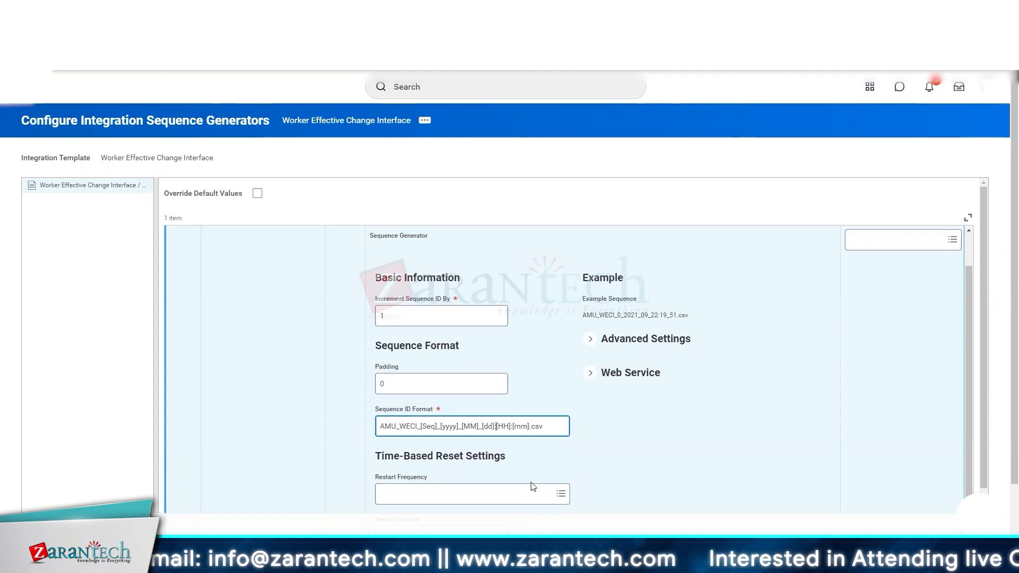
{"action": "key", "text": "BackSpace"}
{"action": "type", "text": "-"}
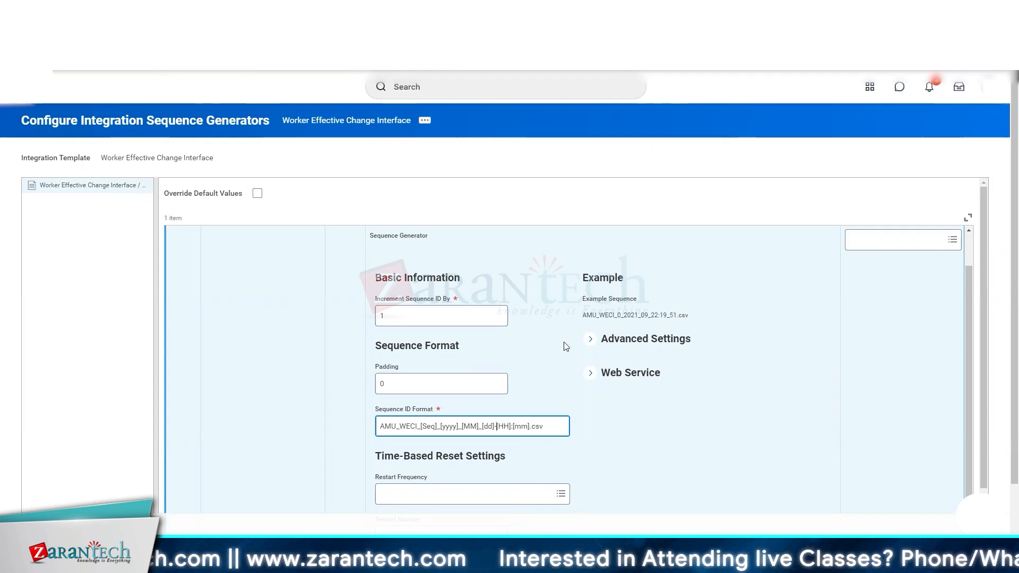
{"action": "left_click", "coordinate": [557, 325]}
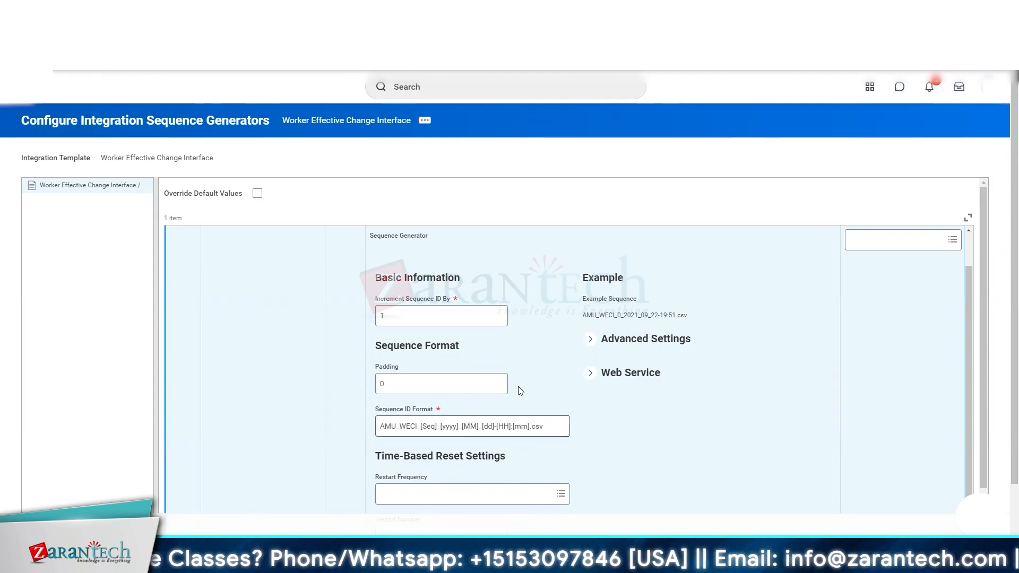
Try to lengthen the sequence number by adding 00 to the Padding value in the Sequence Format settings
{"action": "left_click_drag", "start_coordinate": [700, 323], "coordinate": [583, 317]}
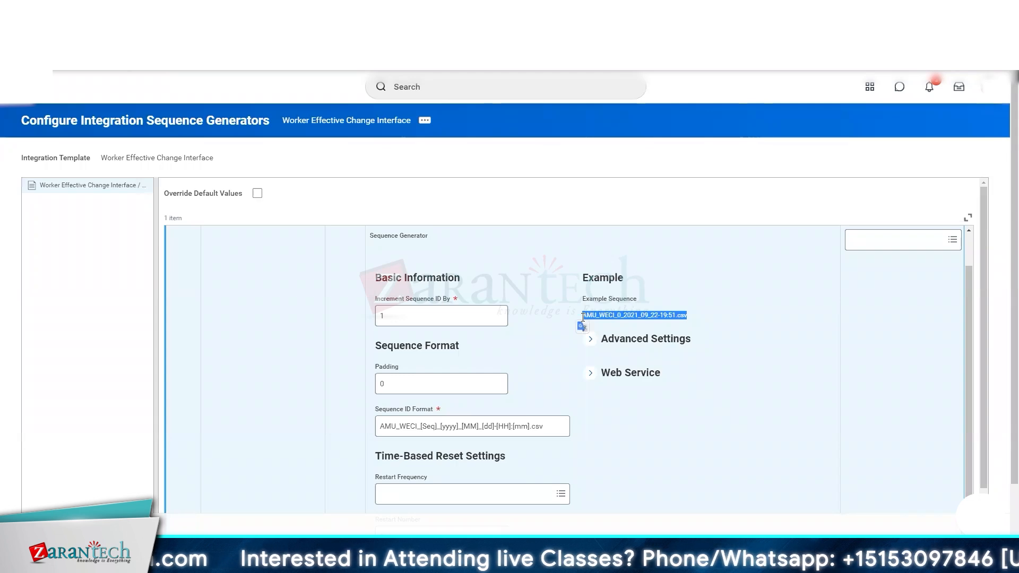
{"action": "left_click", "coordinate": [400, 383]}
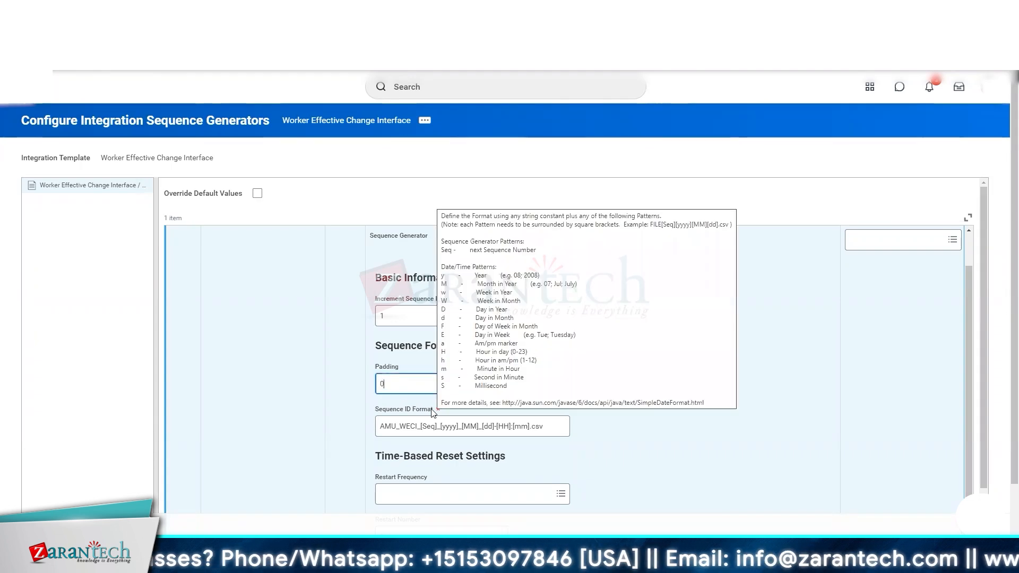
{"action": "type", "text": "00"}
{"action": "left_click", "coordinate": [473, 356]}
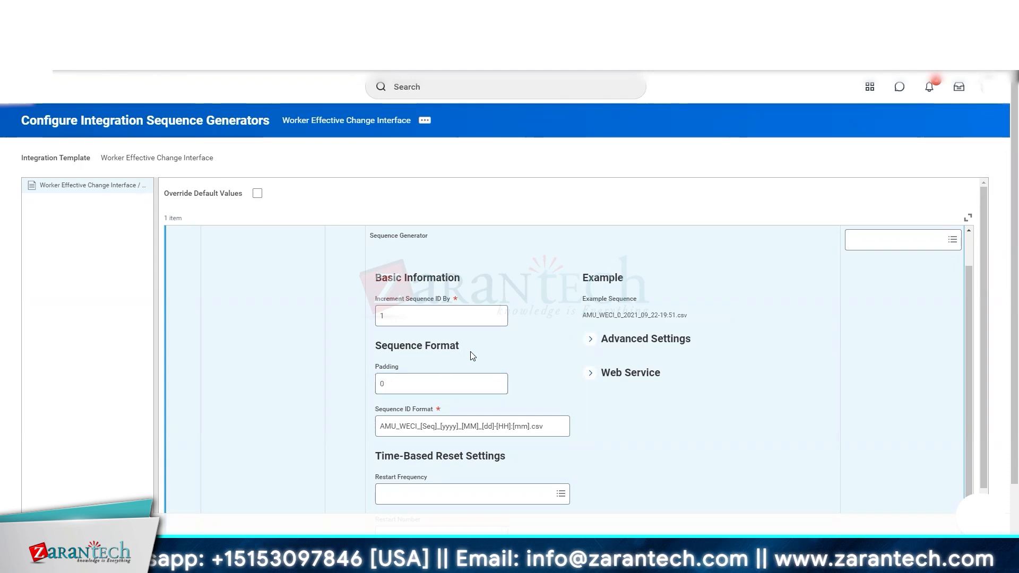
Try Padding values of 3 and 4 for the sequence number, refreshing the example sequence after each
{"action": "double_click", "coordinate": [393, 389]}
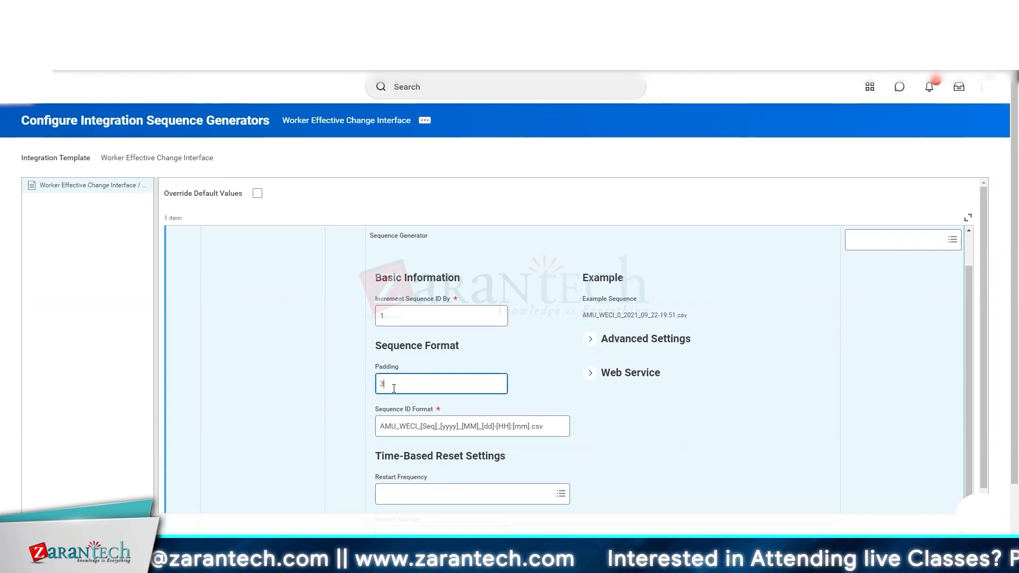
{"action": "left_click", "coordinate": [537, 367]}
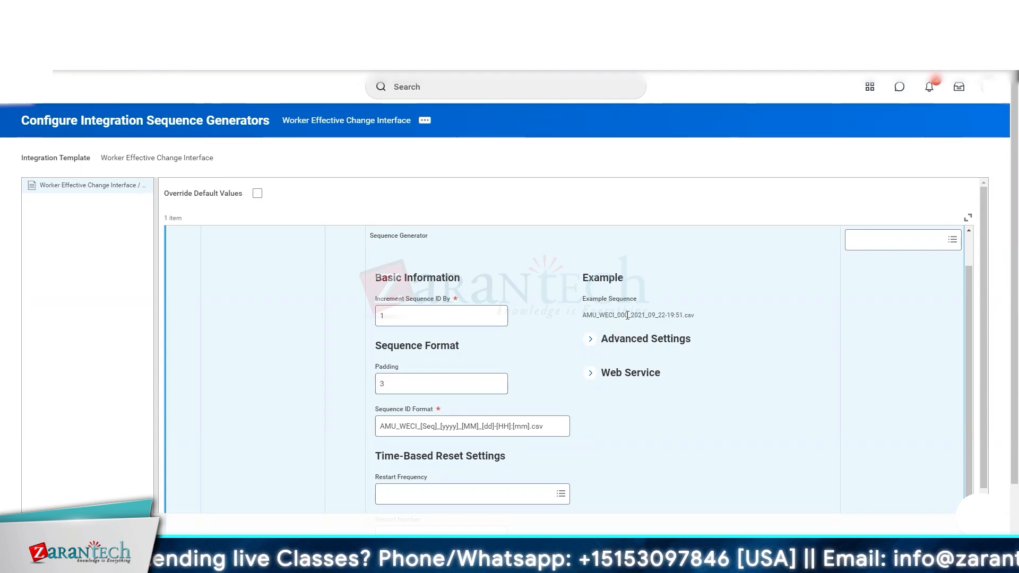
{"action": "left_click", "coordinate": [435, 388]}
{"action": "key", "text": "BackSpace"}
{"action": "type", "text": "4"}
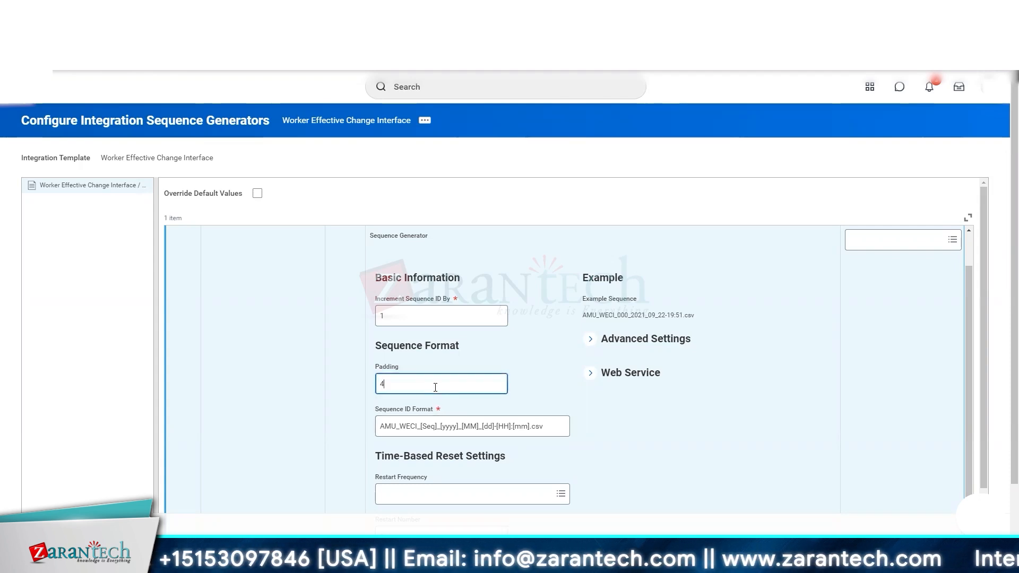
{"action": "left_click", "coordinate": [488, 353]}
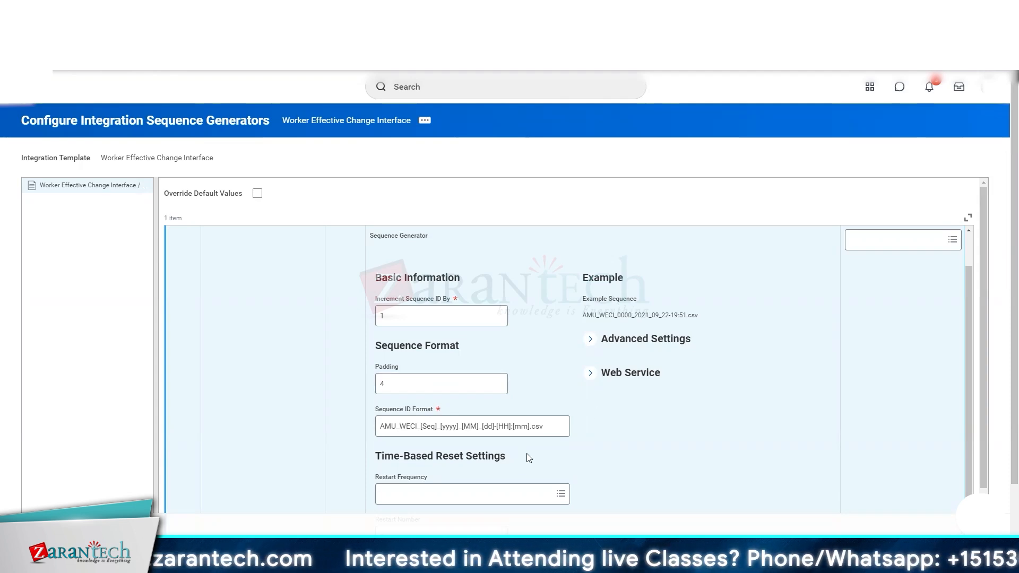
Set the Restart Number to 1 and the Restart Frequency to Year in the Time-Based Reset Settings
{"action": "scroll", "coordinate": [528, 455], "scroll_direction": "down", "scroll_amount": 2}
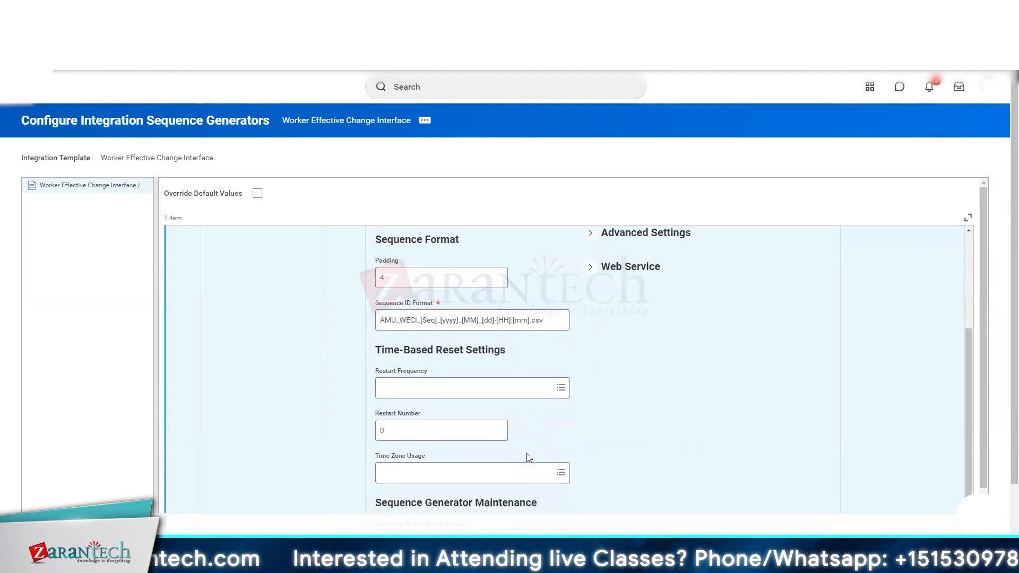
{"action": "left_click", "coordinate": [429, 434]}
{"action": "key", "text": "BackSpace"}
{"action": "type", "text": "1"}
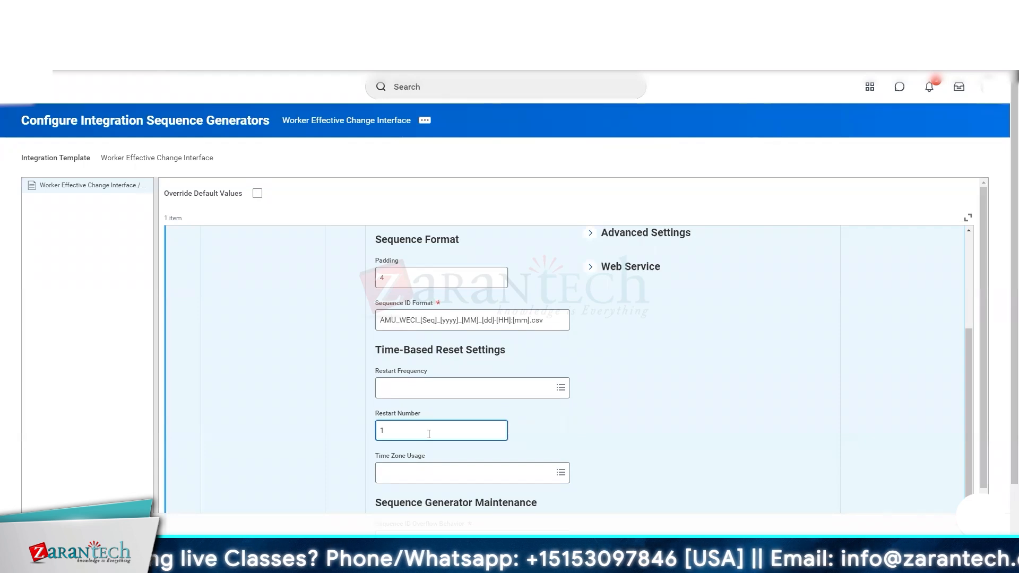
{"action": "left_click", "coordinate": [437, 392]}
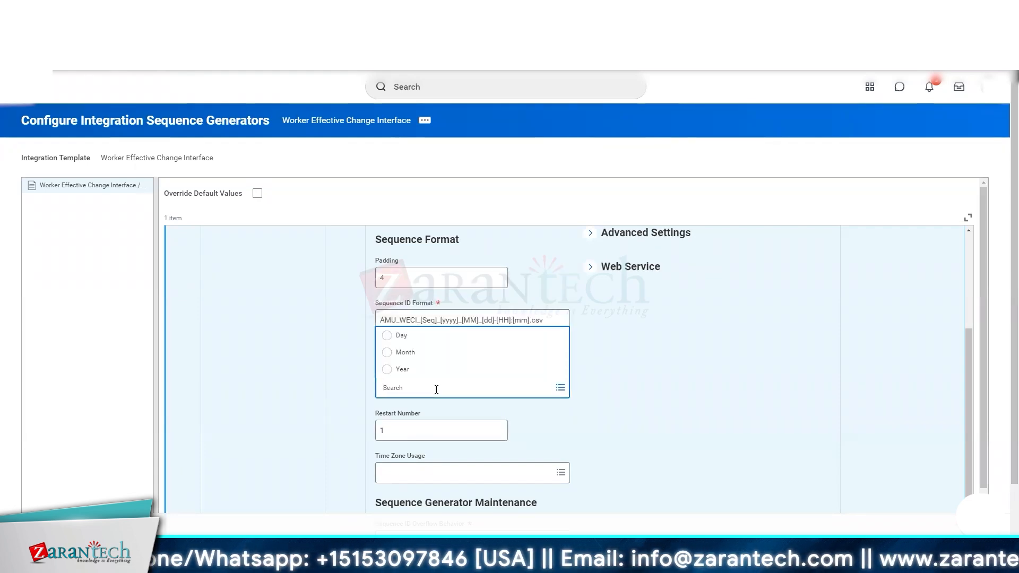
{"action": "left_click", "coordinate": [436, 370]}
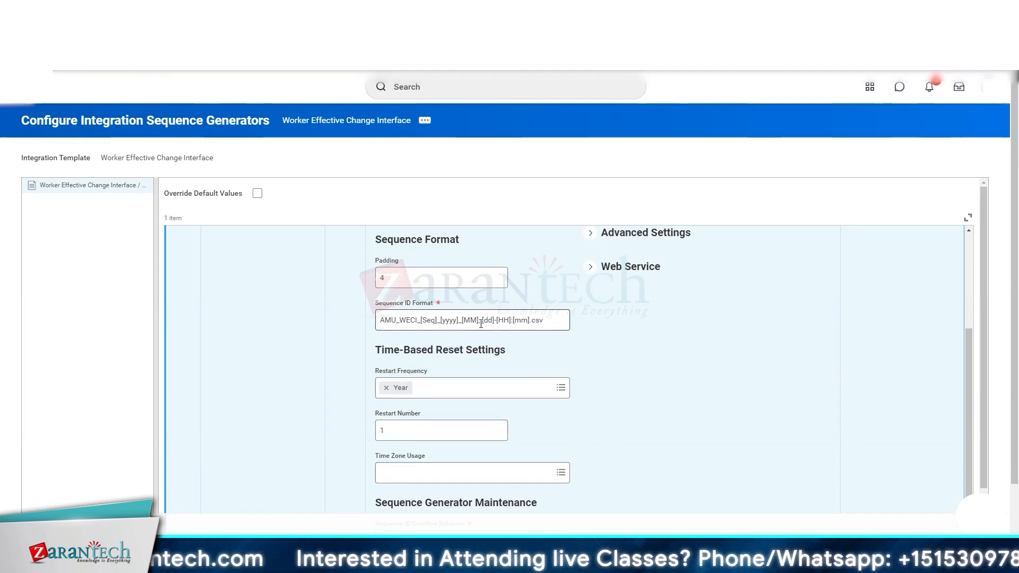
Set Last Sequence Used to 247 under Last Sequence ID and check the example sequence
{"action": "mouse_move", "coordinate": [510, 328]}
{"action": "scroll", "coordinate": [573, 400], "scroll_direction": "down", "scroll_amount": 2}
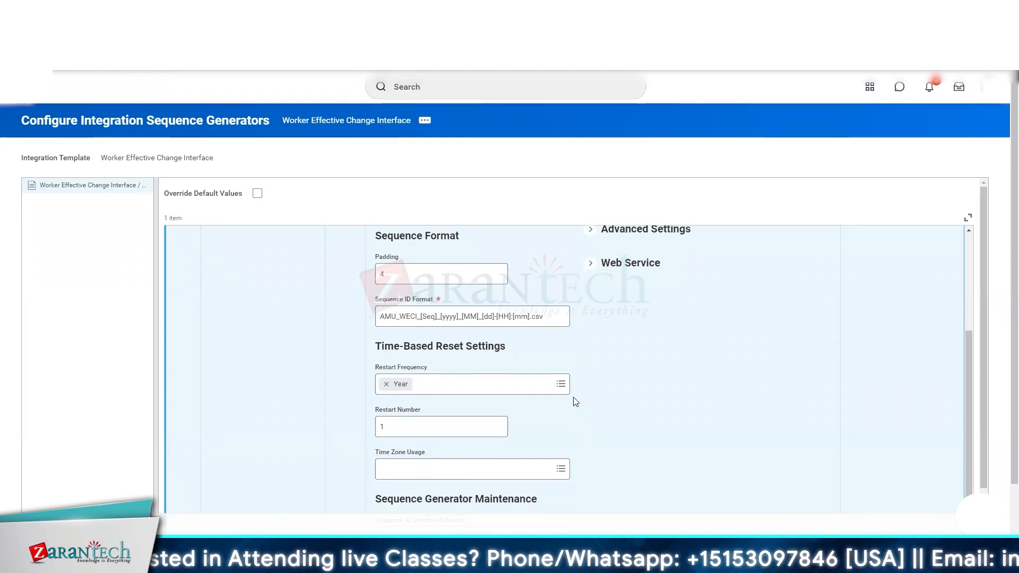
{"action": "scroll", "coordinate": [573, 401], "scroll_direction": "down", "scroll_amount": 2}
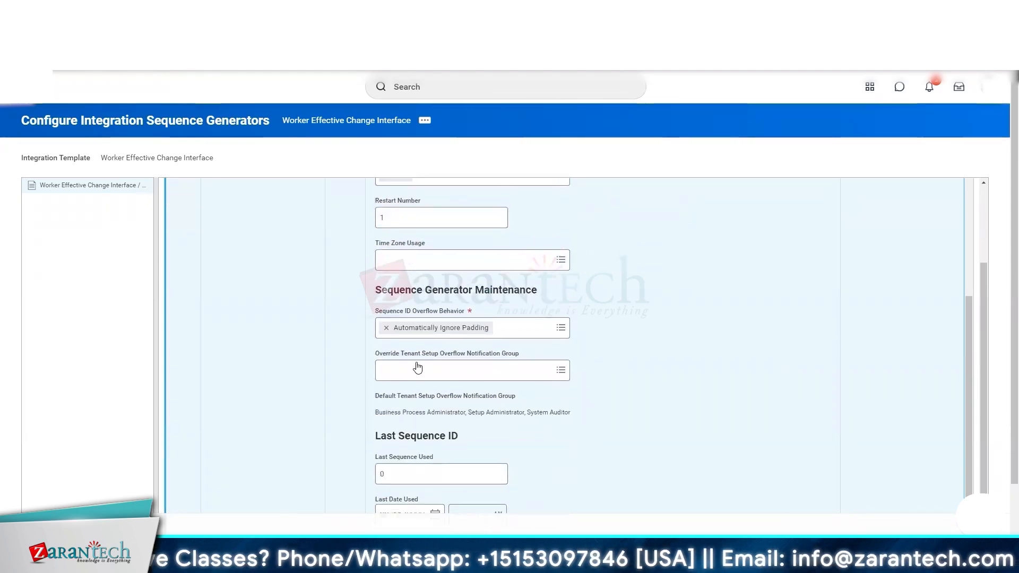
{"action": "scroll", "coordinate": [512, 374], "scroll_direction": "down", "scroll_amount": 1}
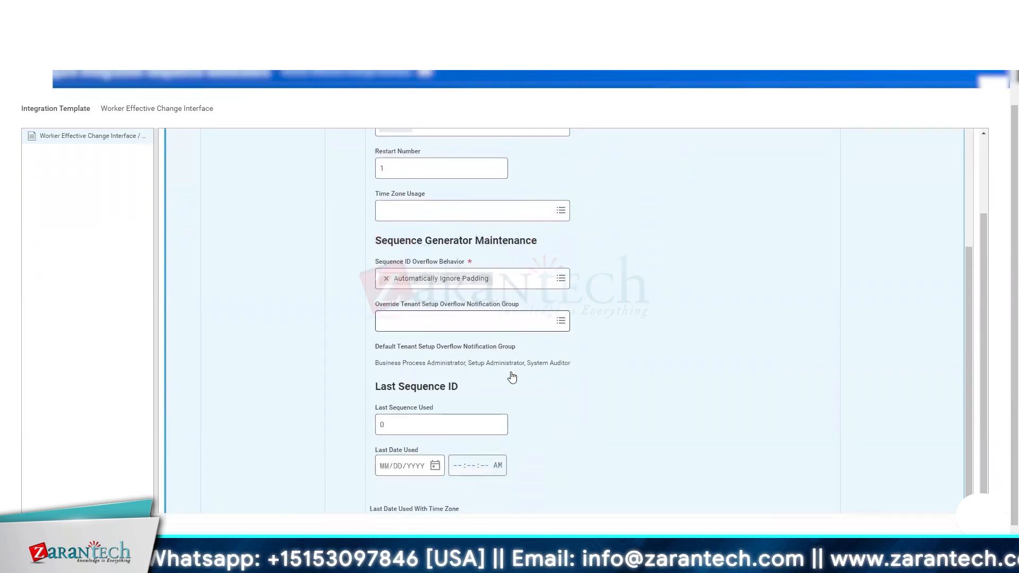
{"action": "left_click", "coordinate": [454, 398]}
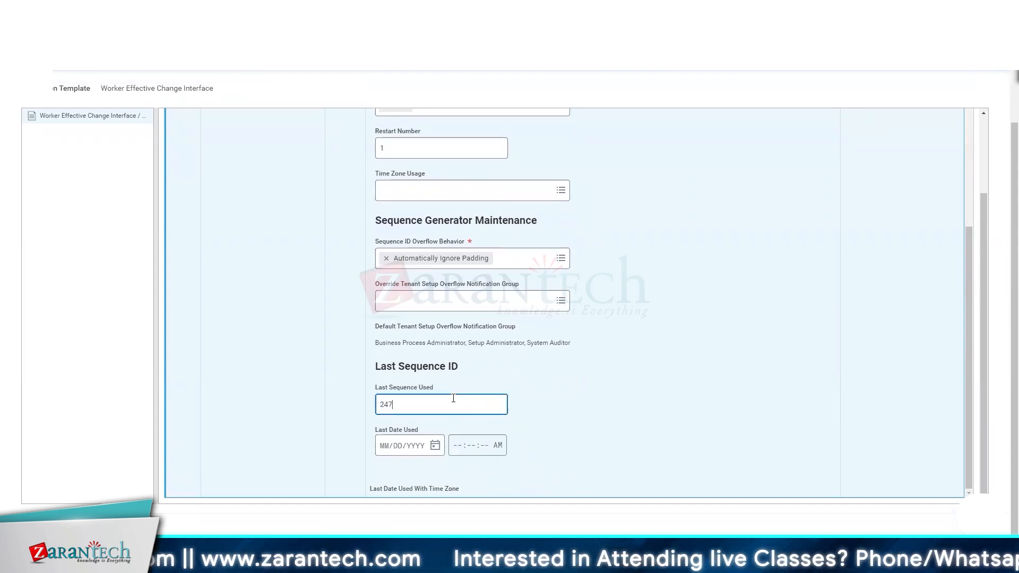
{"action": "left_click", "coordinate": [645, 380]}
{"action": "scroll", "coordinate": [645, 379], "scroll_direction": "up", "scroll_amount": 7}
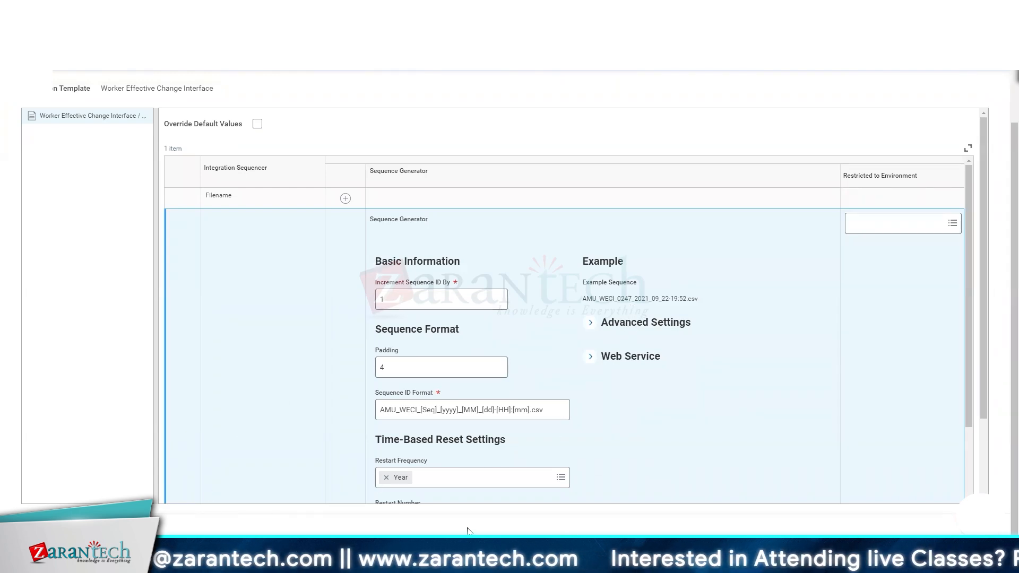
Change Last Sequence Used to 1 and check the example sequence
{"action": "scroll", "coordinate": [547, 319], "scroll_direction": "down", "scroll_amount": 5}
{"action": "scroll", "coordinate": [565, 398], "scroll_direction": "down", "scroll_amount": 2}
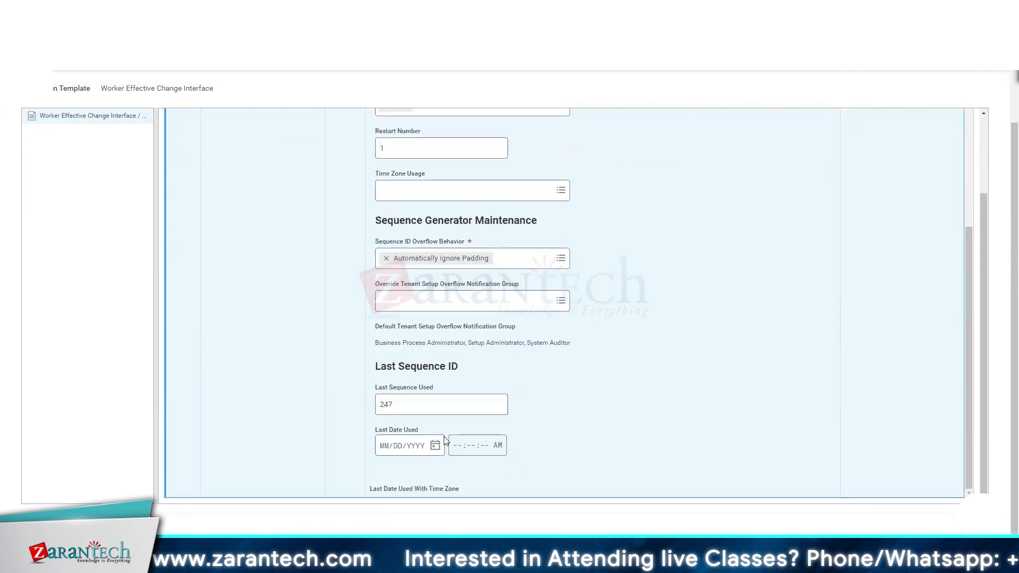
{"action": "double_click", "coordinate": [430, 405]}
{"action": "type", "text": "1"}
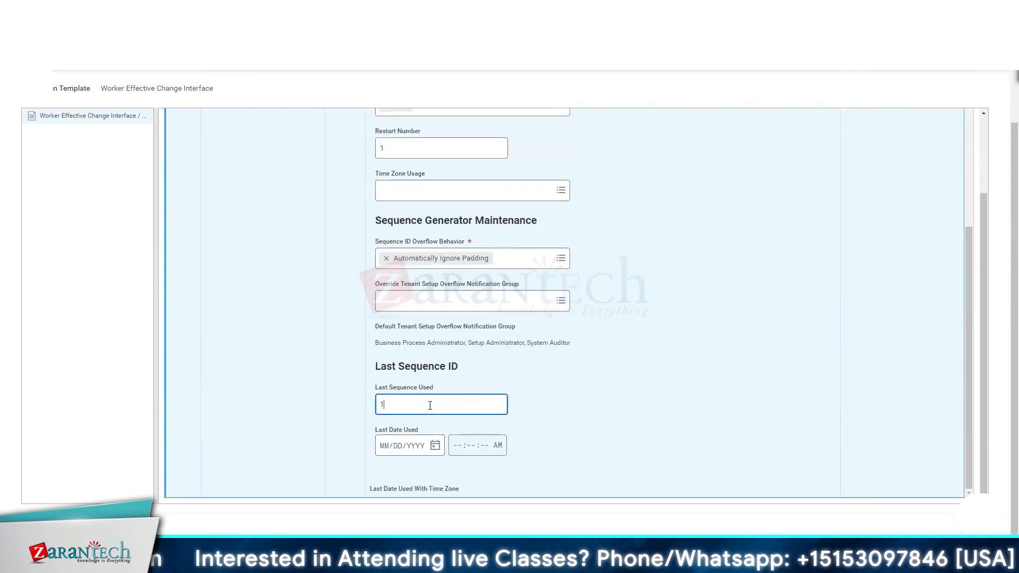
{"action": "left_click", "coordinate": [571, 393]}
{"action": "scroll", "coordinate": [572, 397], "scroll_direction": "up", "scroll_amount": 5}
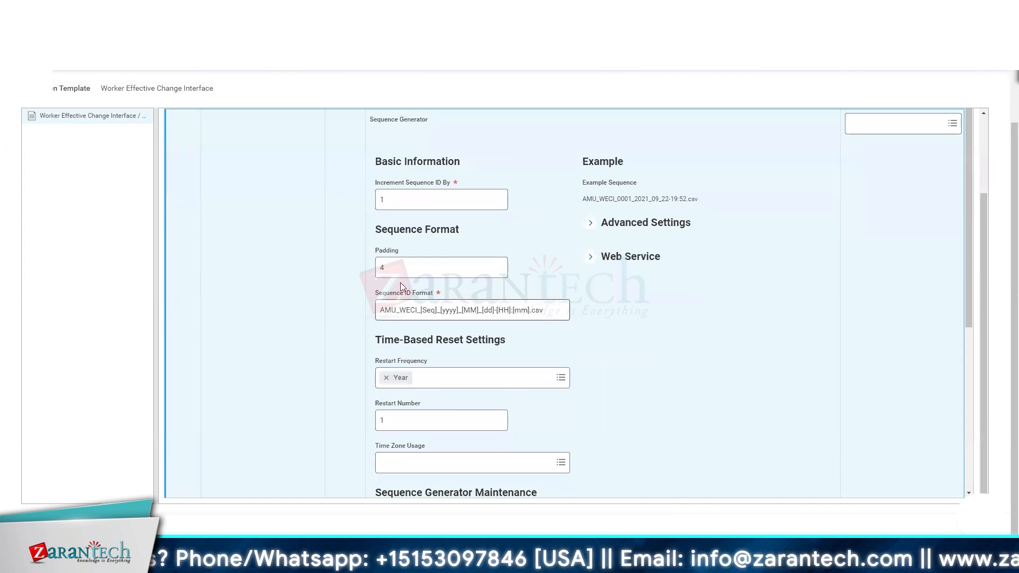
Set the sequence number's Padding to 3 and refresh the example sequence
{"action": "double_click", "coordinate": [398, 268]}
{"action": "type", "text": "3"}
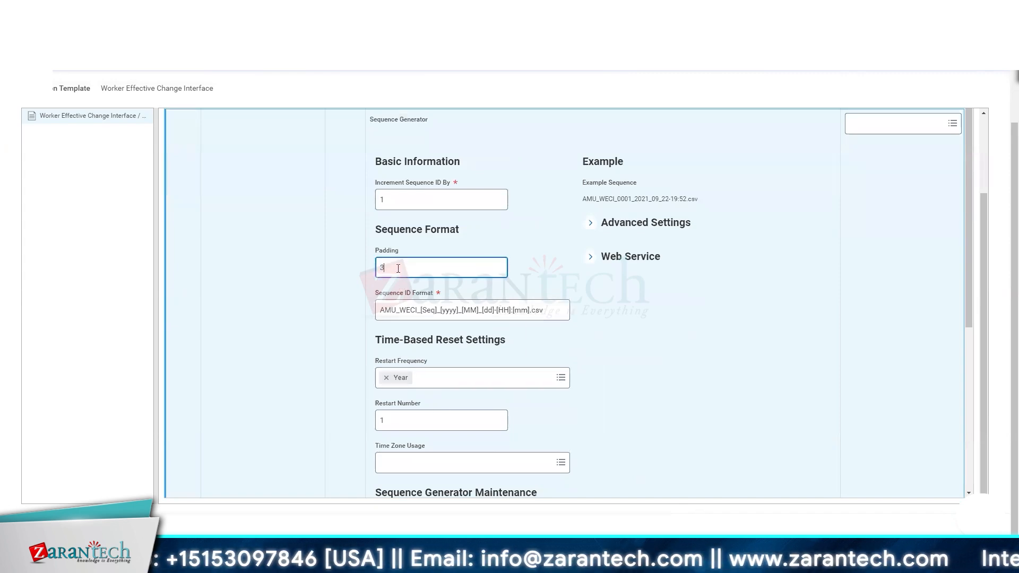
{"action": "double_click", "coordinate": [622, 198]}
{"action": "left_click", "coordinate": [622, 198]}
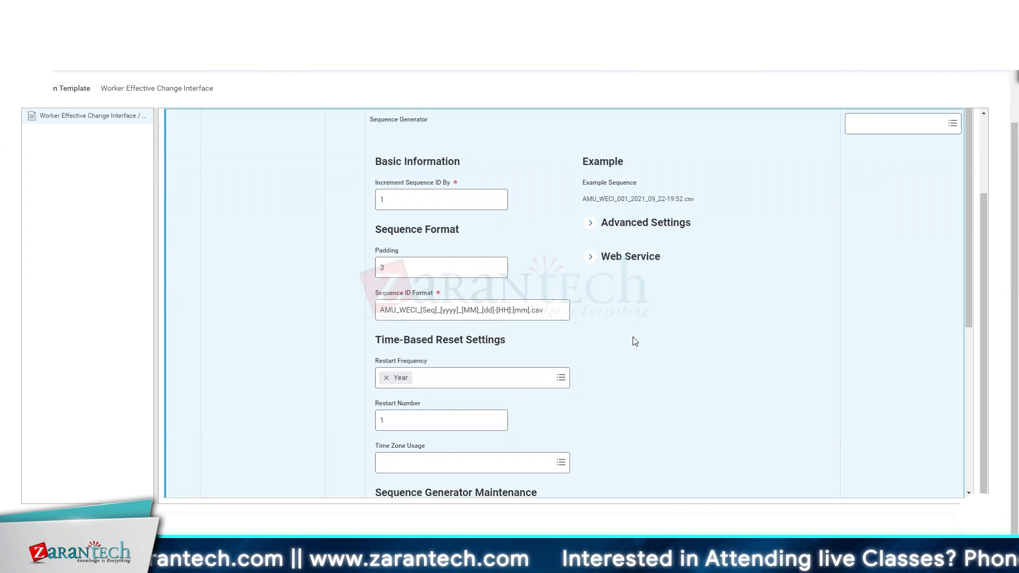
Expand the Advanced Settings and Web Service sections of the sequence generator and review their options
{"action": "left_click", "coordinate": [590, 222]}
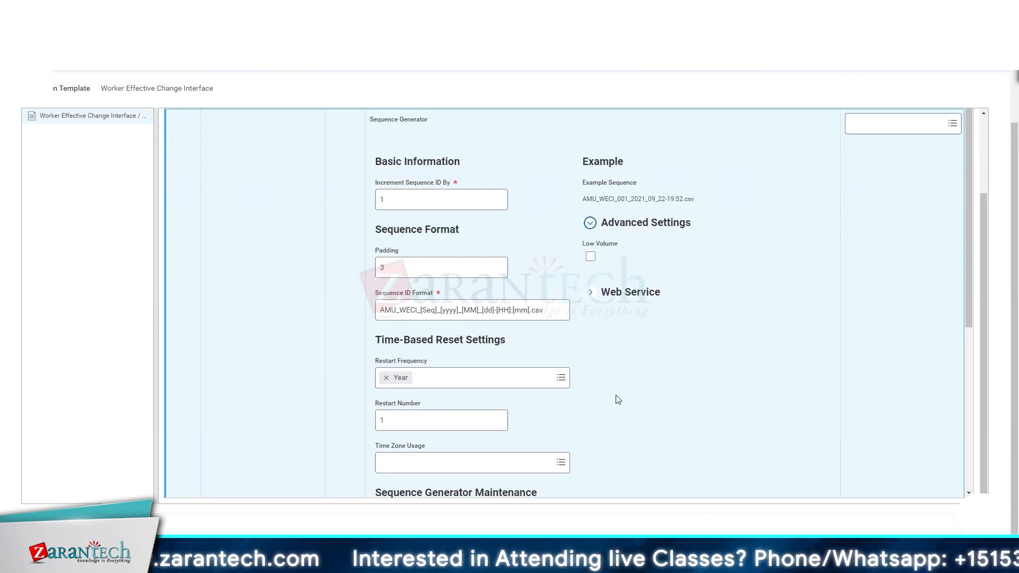
{"action": "left_click", "coordinate": [589, 295]}
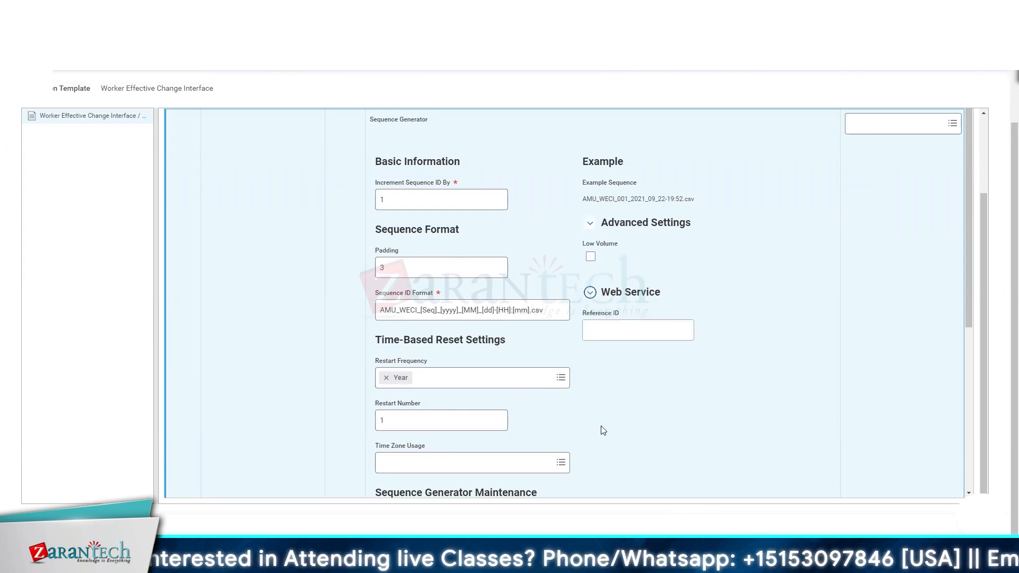
{"action": "scroll", "coordinate": [601, 426], "scroll_direction": "up", "scroll_amount": 2}
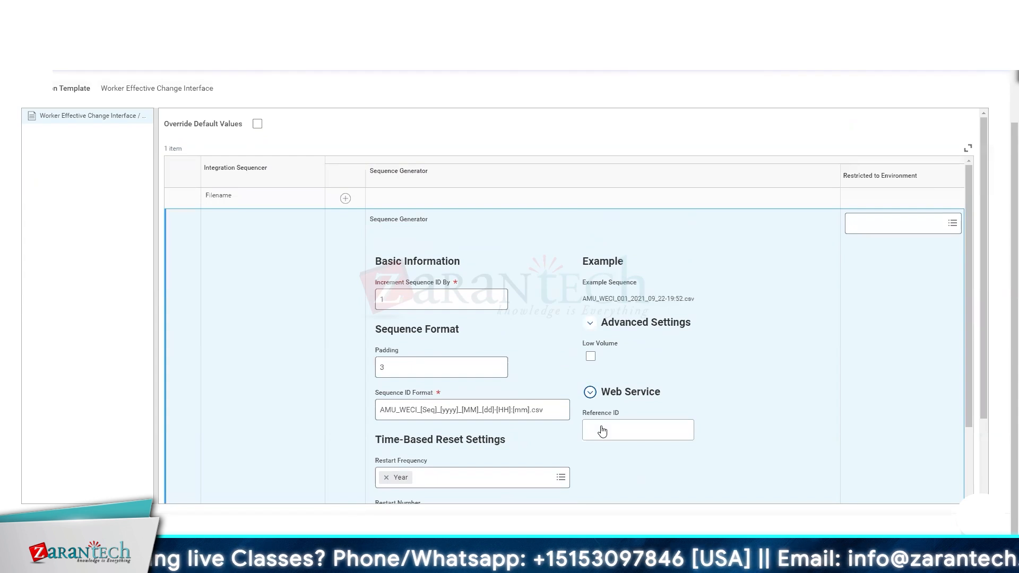
{"action": "scroll", "coordinate": [233, 259], "scroll_direction": "down", "scroll_amount": 5}
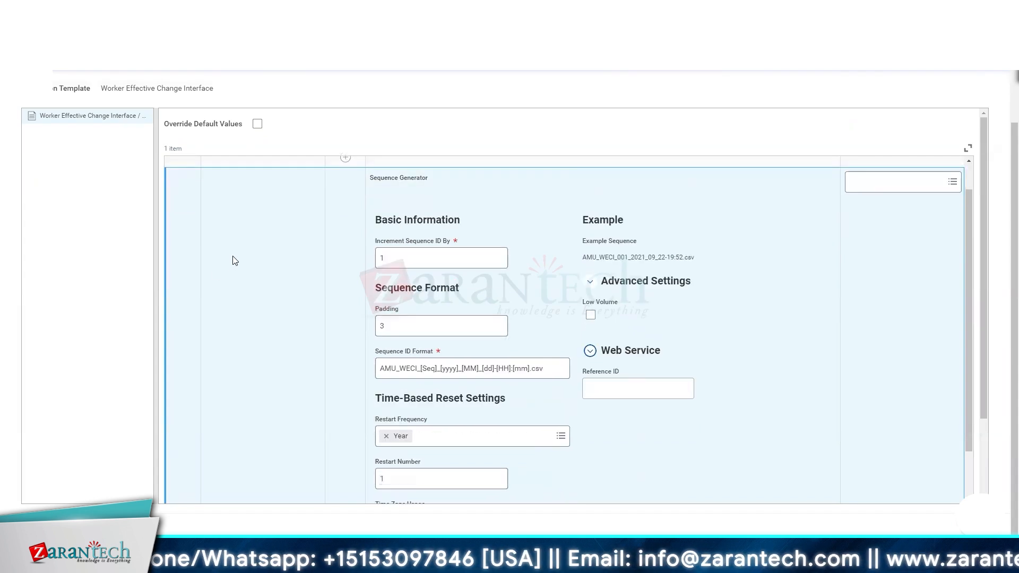